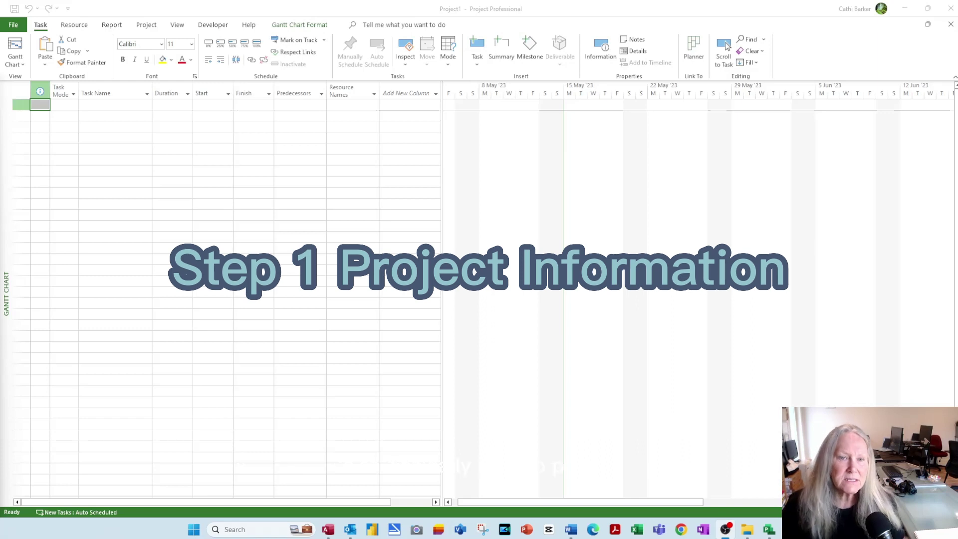
pyautogui.click(146, 24)
pyautogui.click(121, 52)
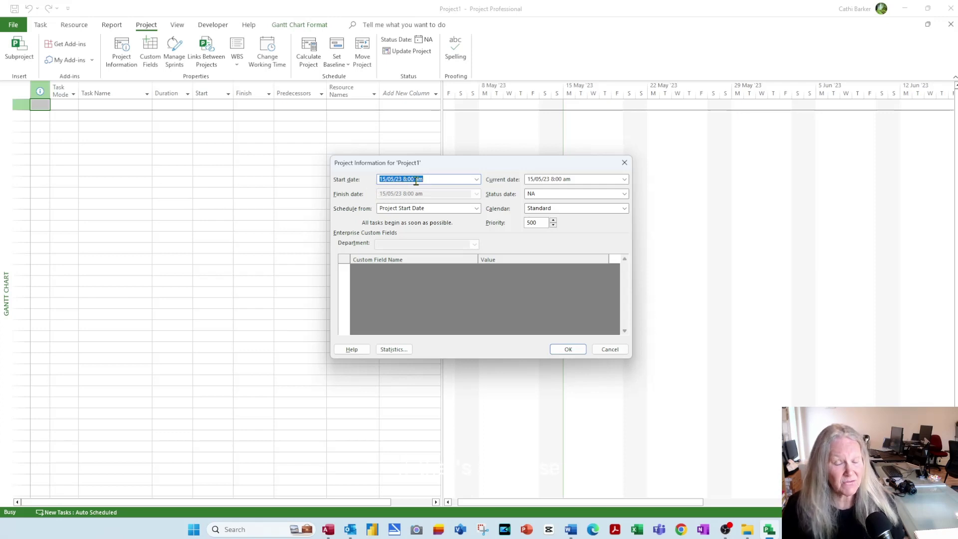
pyautogui.click(621, 352)
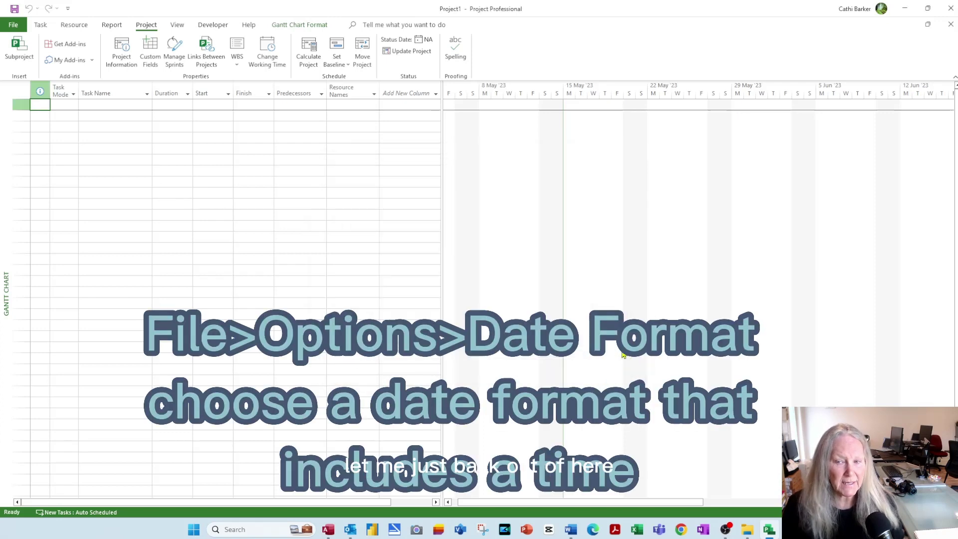
# Set the project view's date format to 28/01/09 12:33 pm in the program options
pyautogui.click(13, 25)
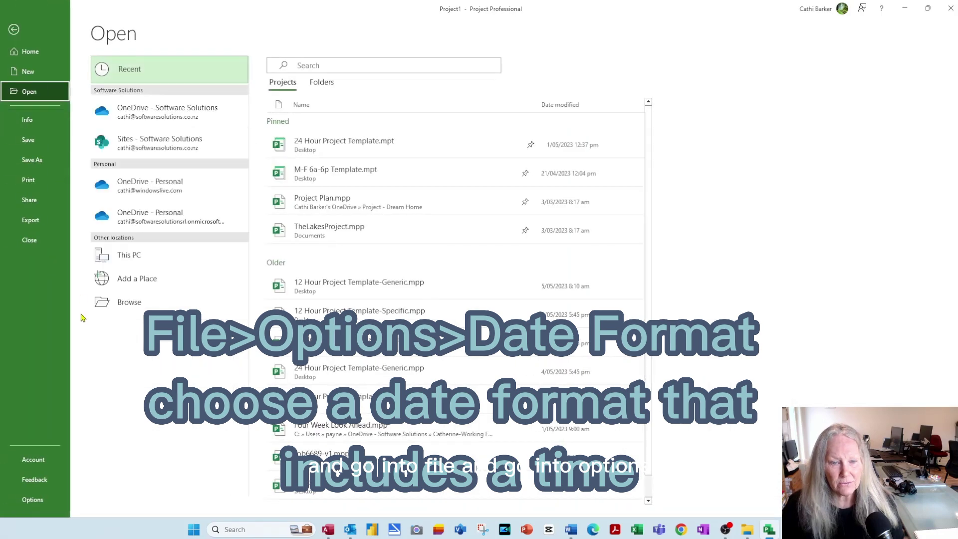
pyautogui.click(35, 501)
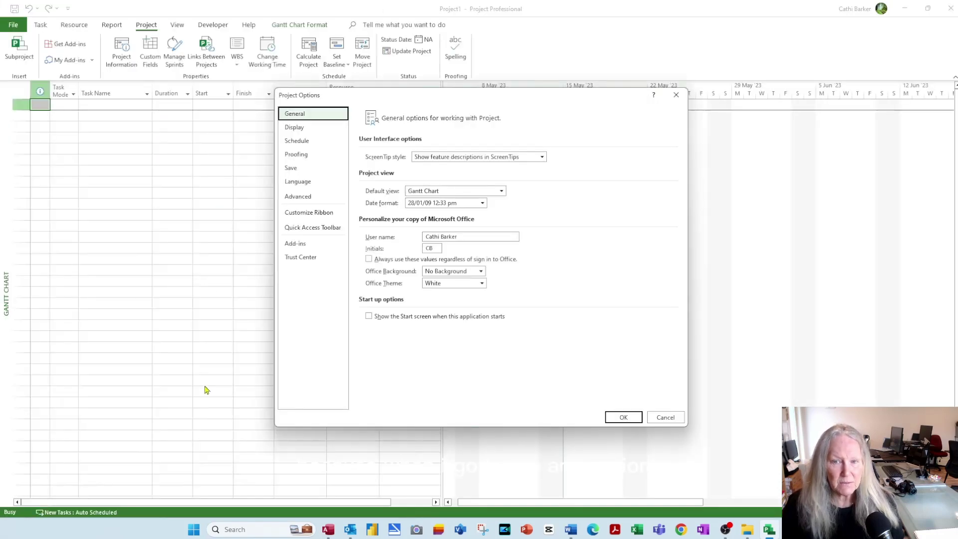
pyautogui.click(483, 204)
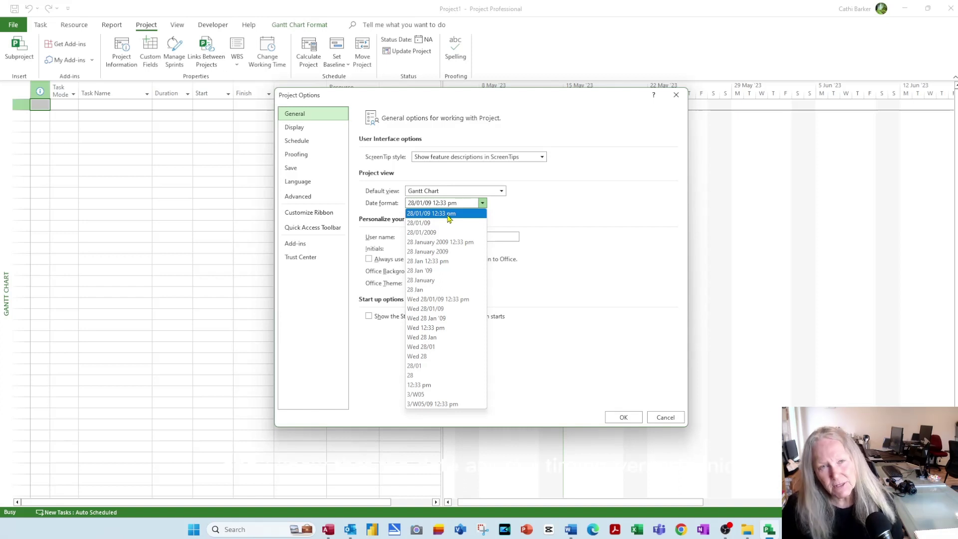
pyautogui.click(449, 218)
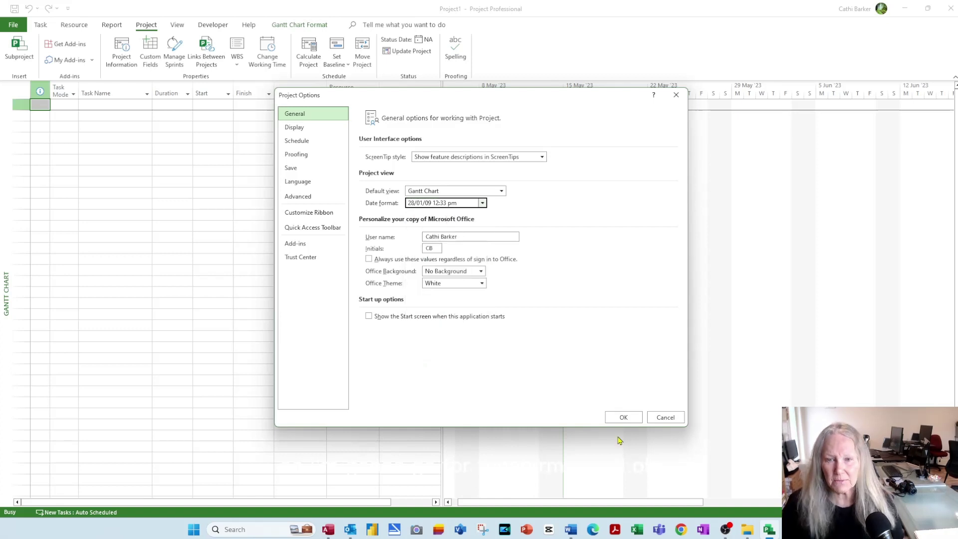
pyautogui.click(625, 419)
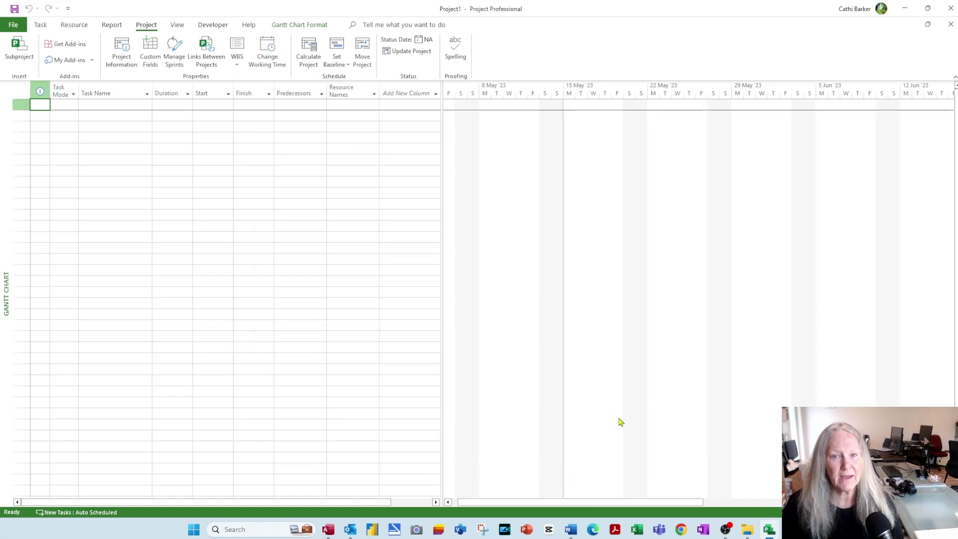
# Set the project's start date to 22/05/2023 6:00 am in the project information
pyautogui.click(128, 67)
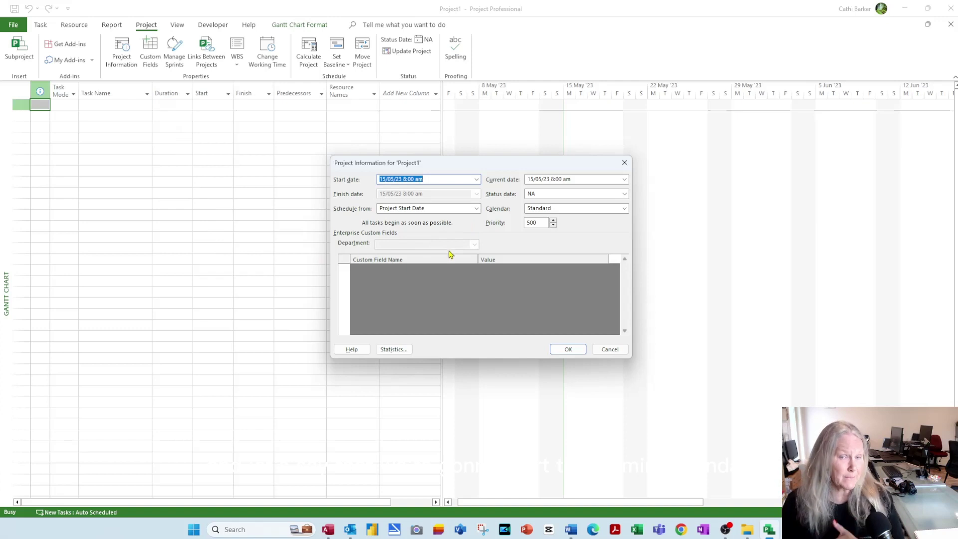
pyautogui.click(476, 179)
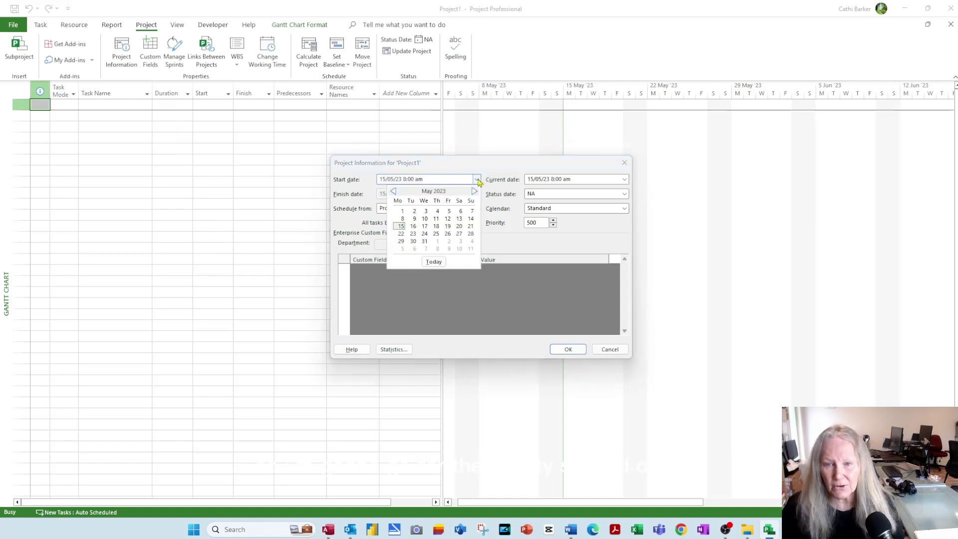
pyautogui.click(400, 234)
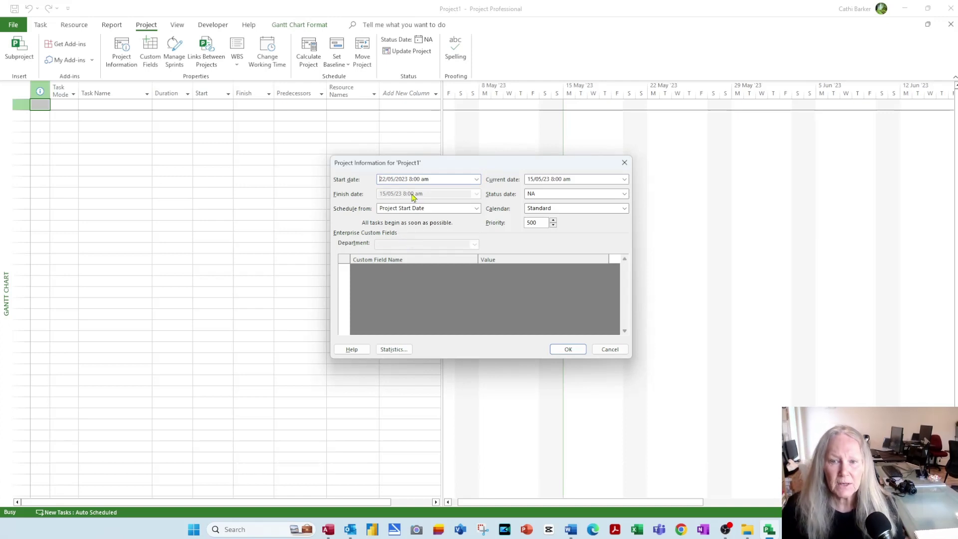
pyautogui.click(410, 180)
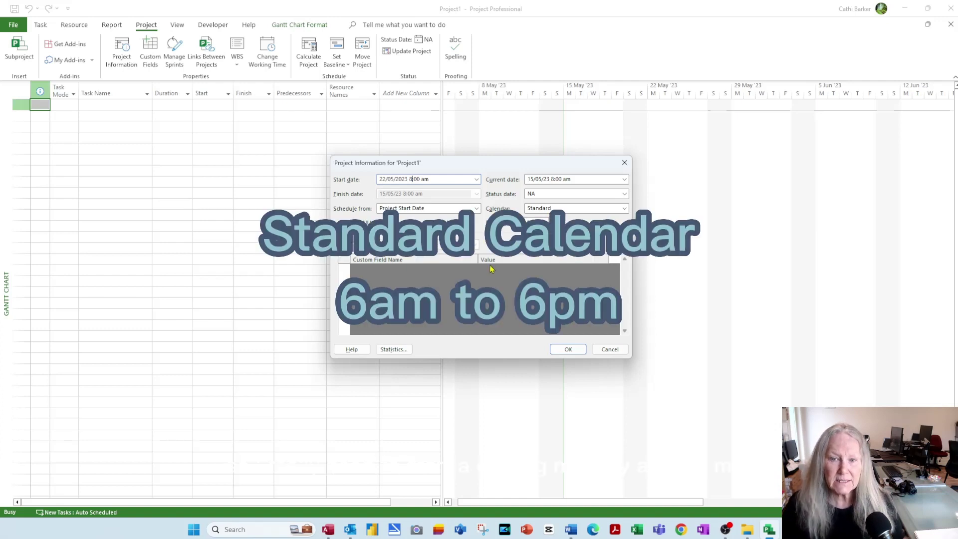
pyautogui.press('BackSpace')
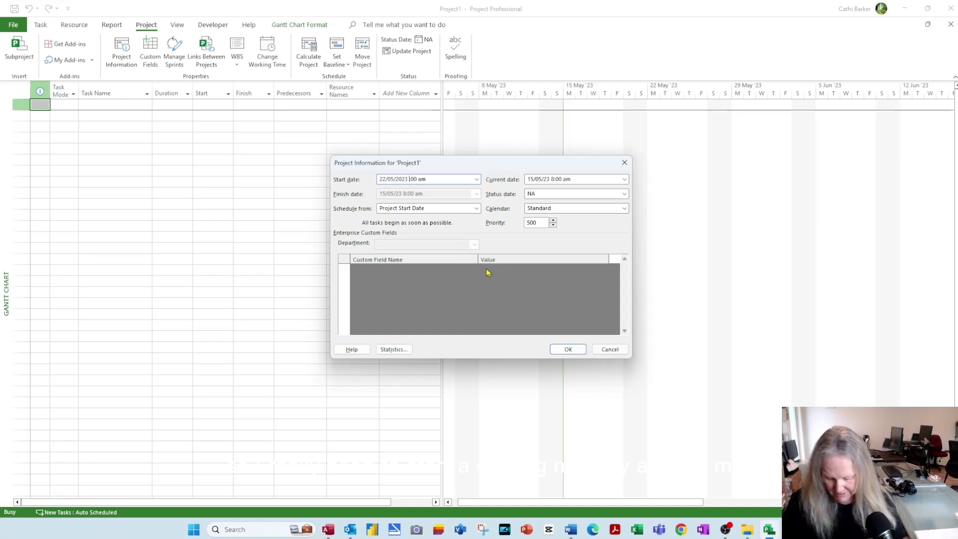
pyautogui.write('6')
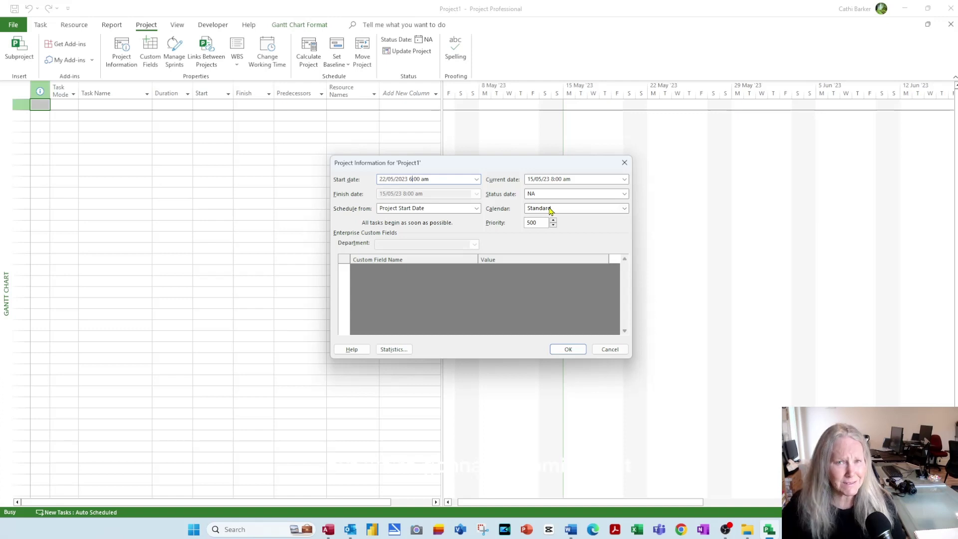
pyautogui.click(571, 350)
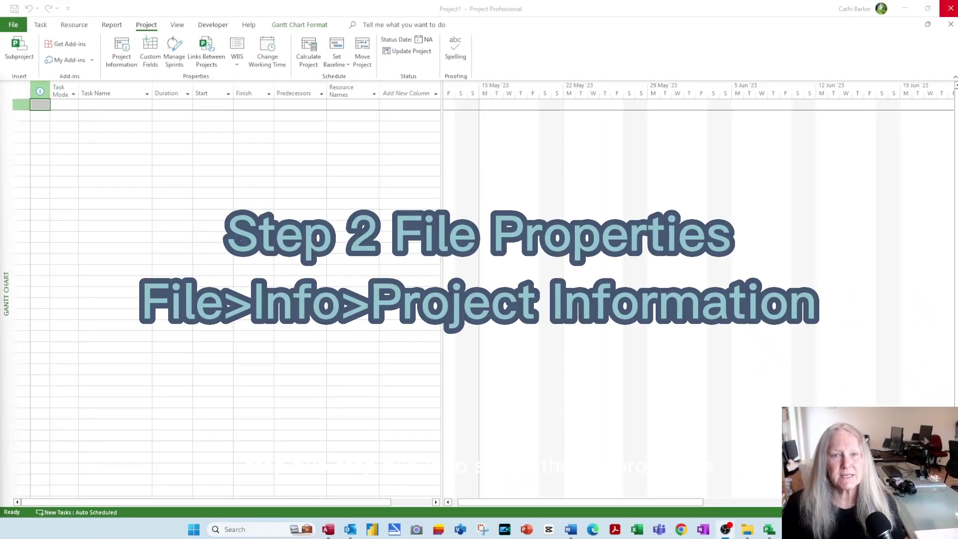
# Open the project's advanced properties and enter Mad about Maintenance Ltd as the company
pyautogui.click(224, 205)
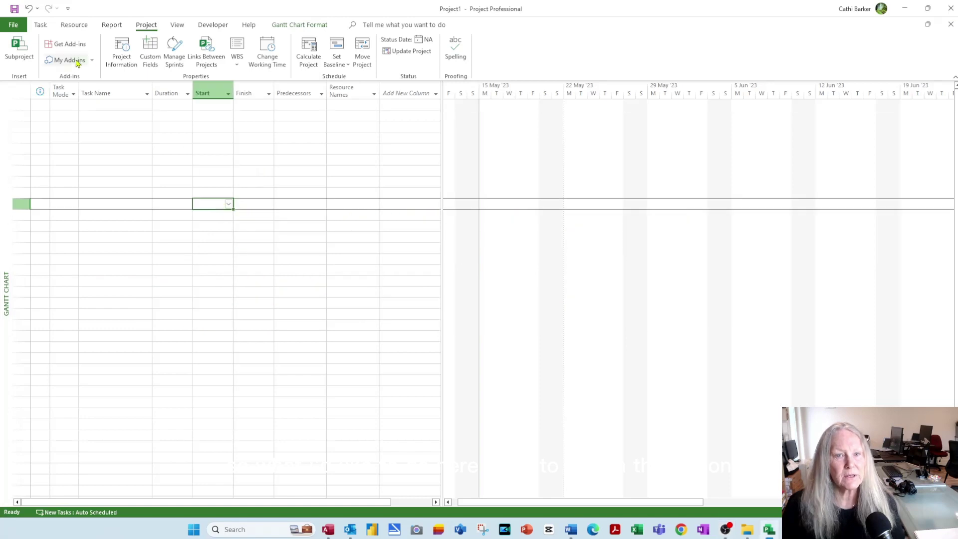
pyautogui.click(14, 25)
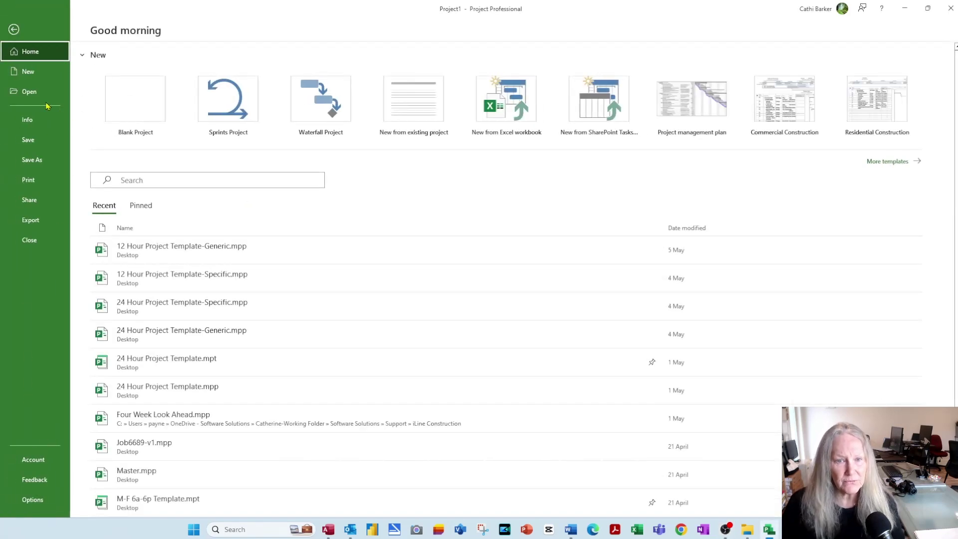
pyautogui.click(36, 118)
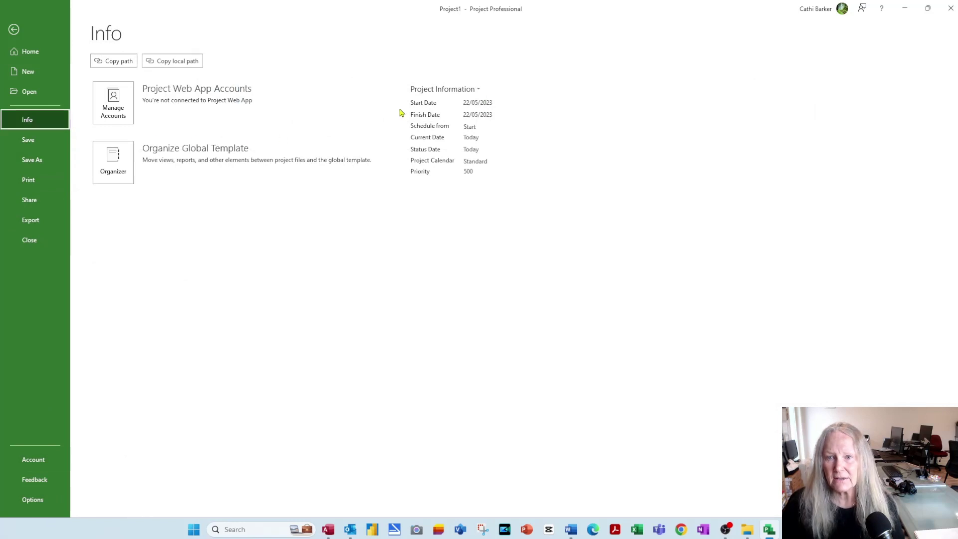
pyautogui.click(443, 89)
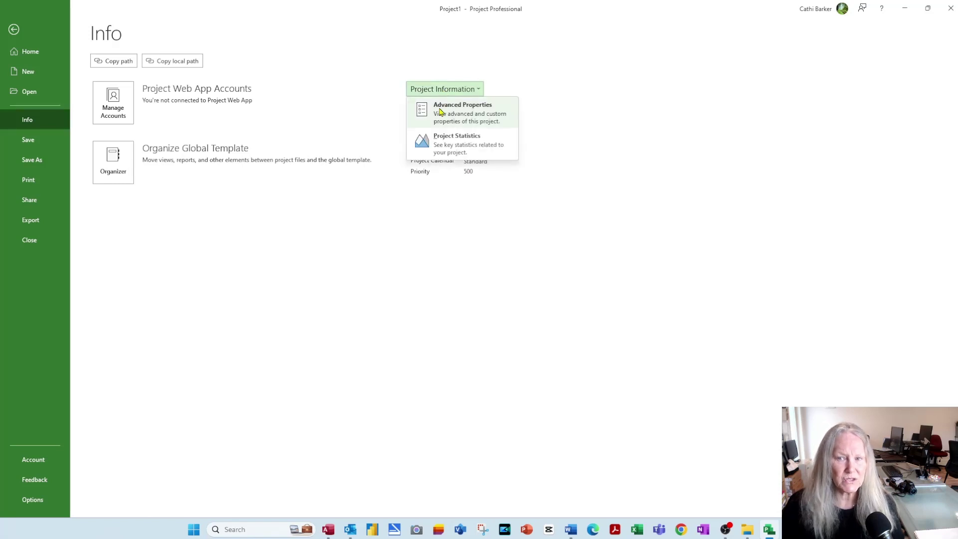
pyautogui.click(441, 112)
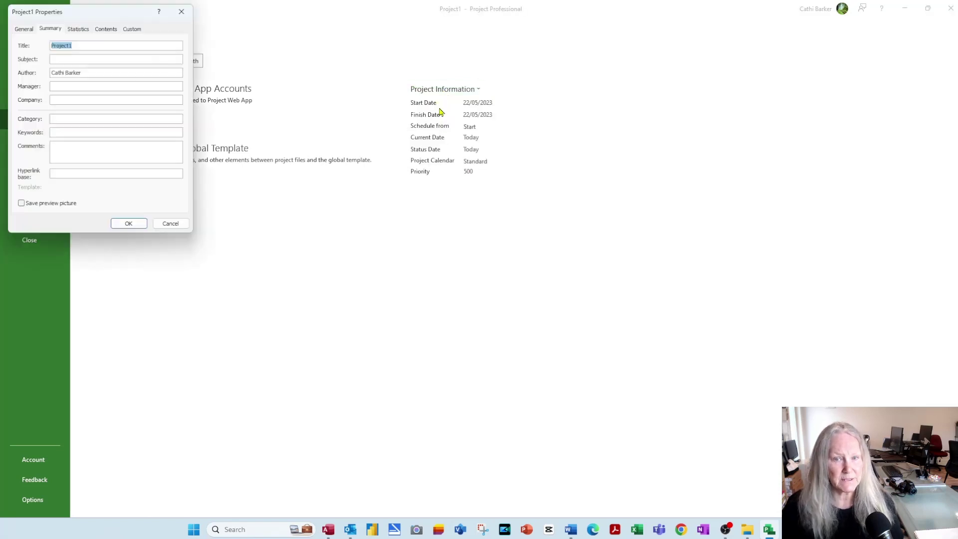
pyautogui.moveTo(128, 13); pyautogui.dragTo(461, 160)
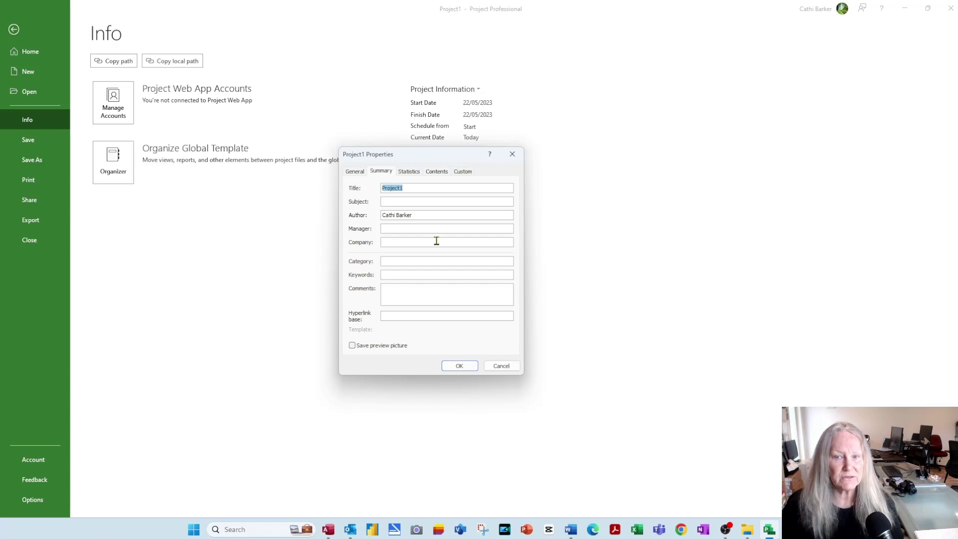
pyautogui.click(399, 240)
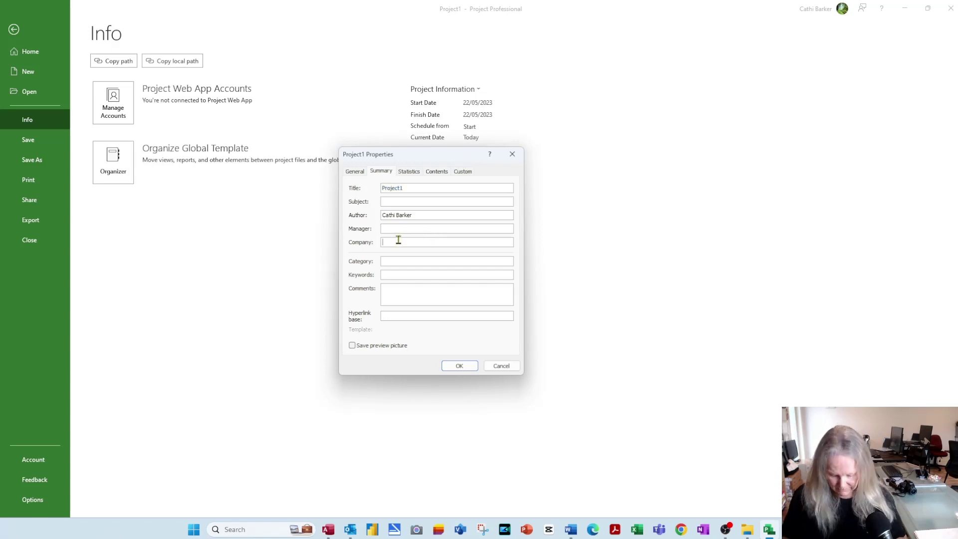
pyautogui.write('Mad a')
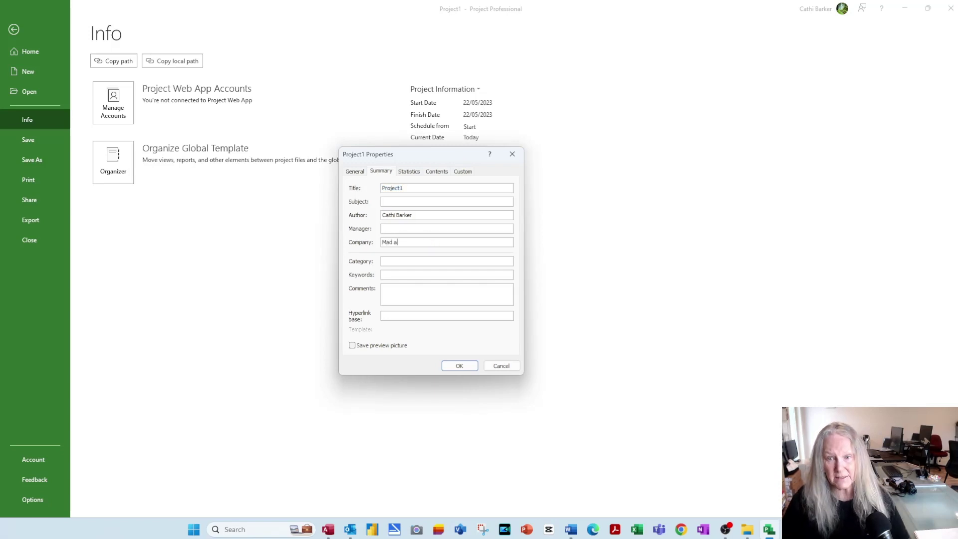
pyautogui.write('bout Maintne')
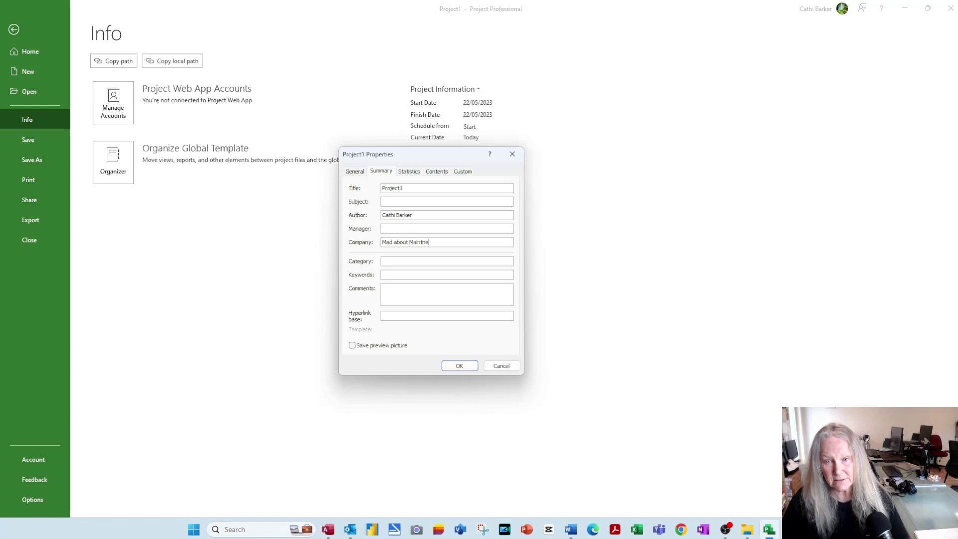
pyautogui.press('BackSpace')
pyautogui.press('BackSpace')
pyautogui.write('enance Ltd')
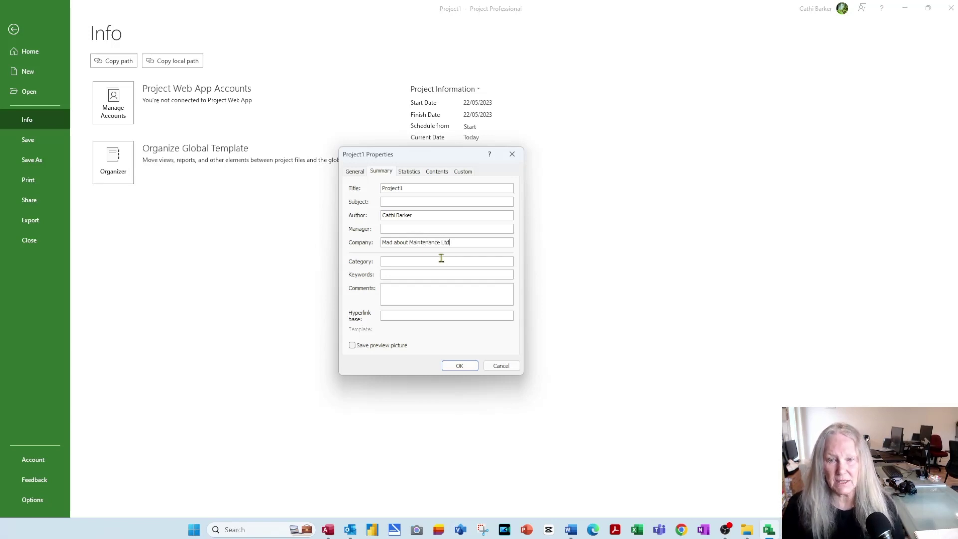
# Copy the author's name into the manager field of the project properties
pyautogui.moveTo(428, 214); pyautogui.dragTo(296, 220)
pyautogui.hotkey('ctrl', 'c')
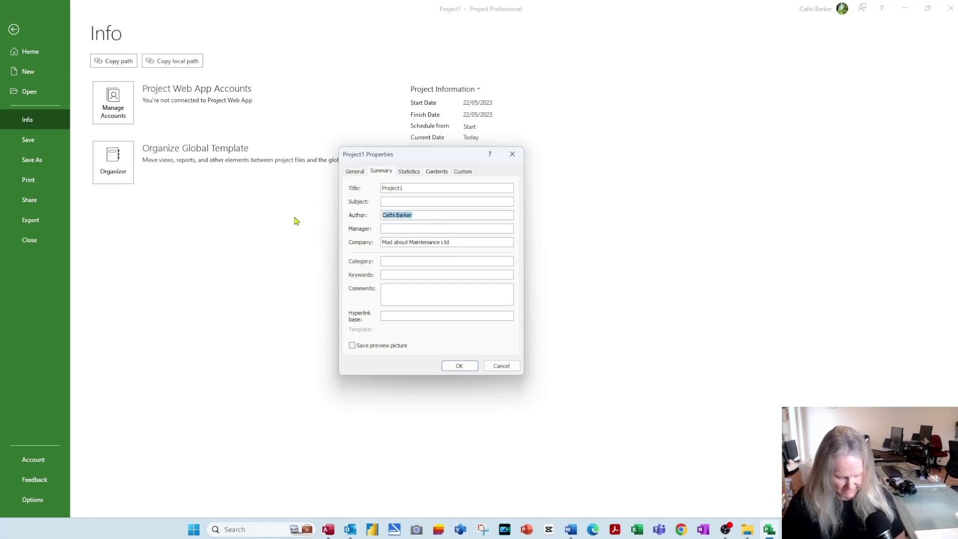
pyautogui.press('Tab')
pyautogui.hotkey('ctrl', 'v')
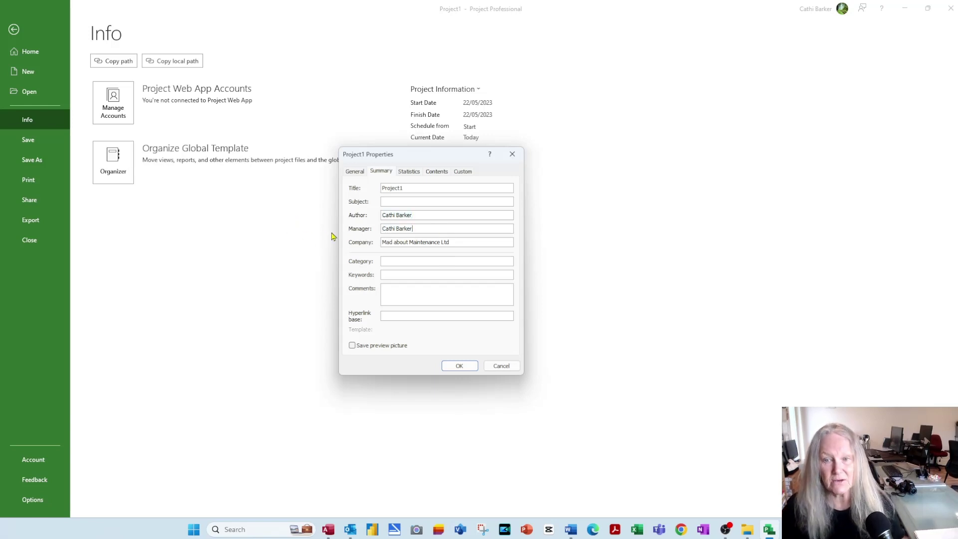
# Set the subject to Residential and the title to Construction 12 Hour Template, apply the properties and return to the Gantt chart
pyautogui.click(392, 204)
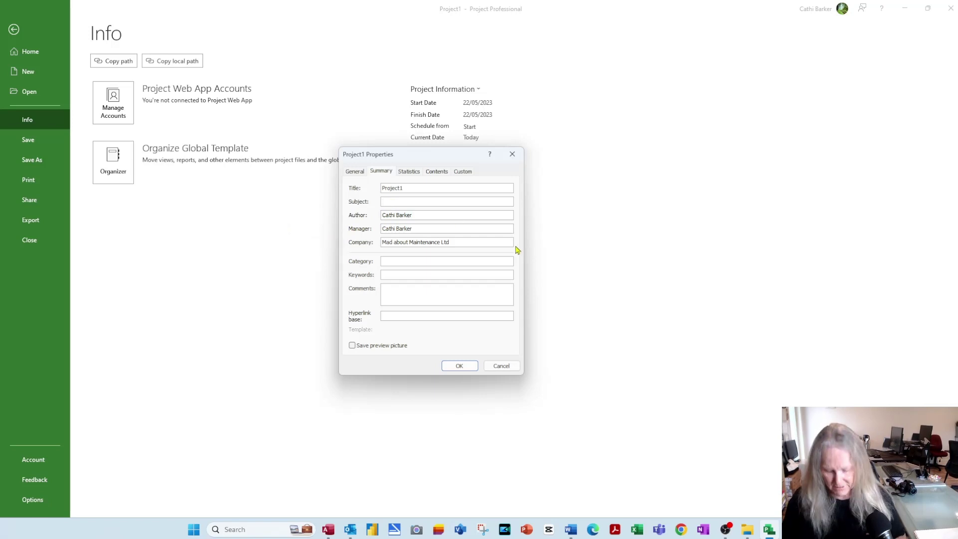
pyautogui.write('Re')
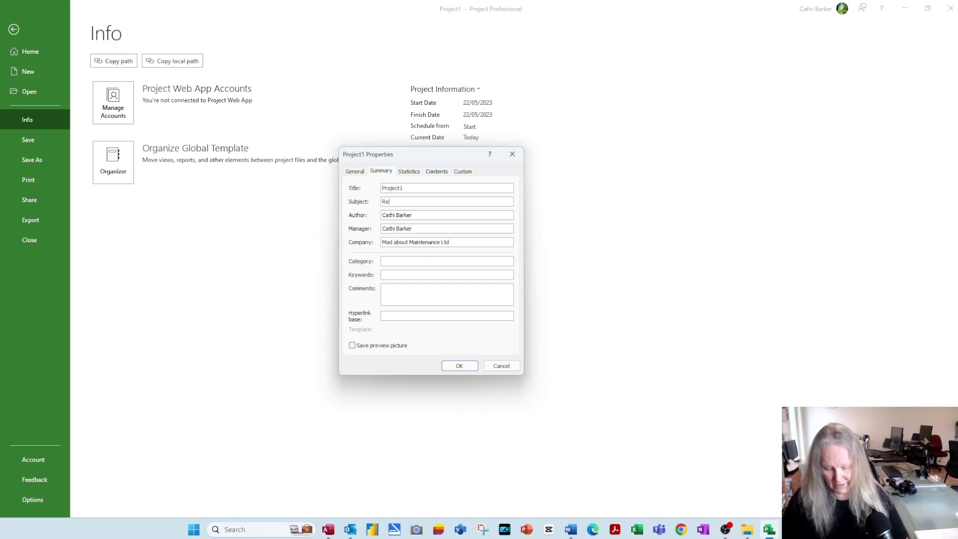
pyautogui.write('sidential')
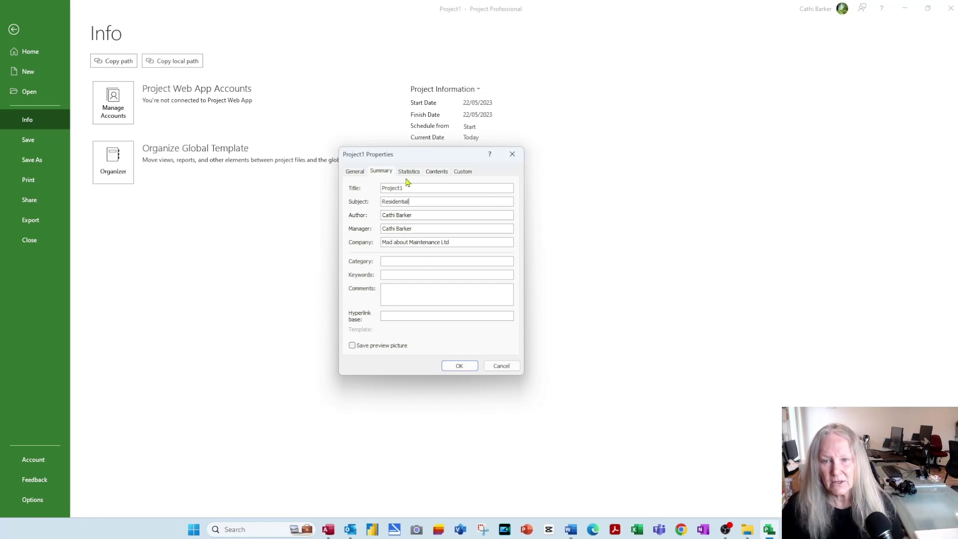
pyautogui.moveTo(418, 188); pyautogui.dragTo(330, 191)
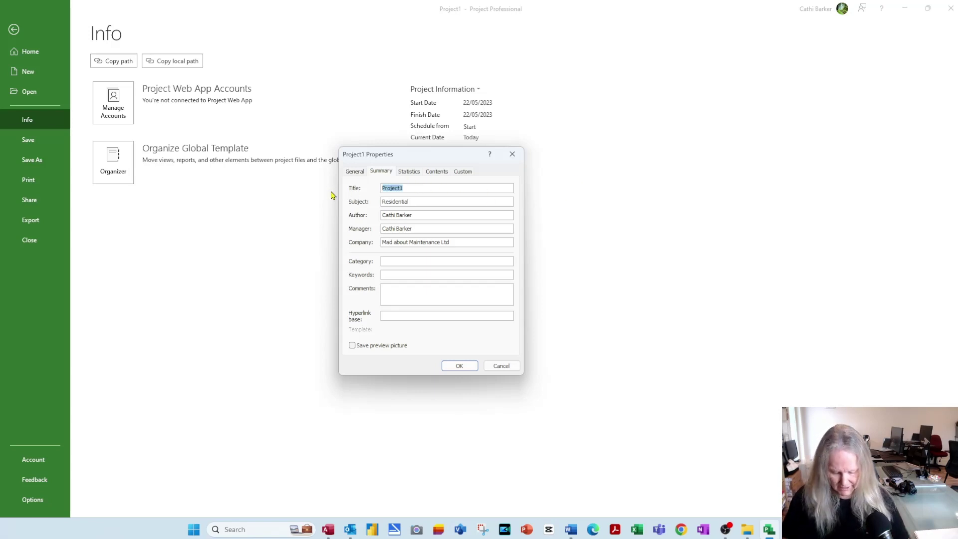
pyautogui.write('Construction')
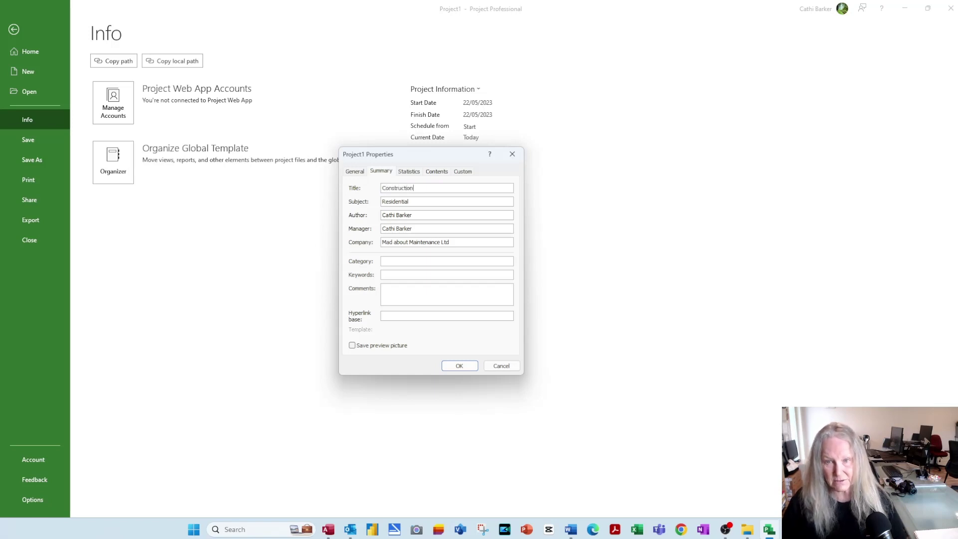
pyautogui.write(' 12 ')
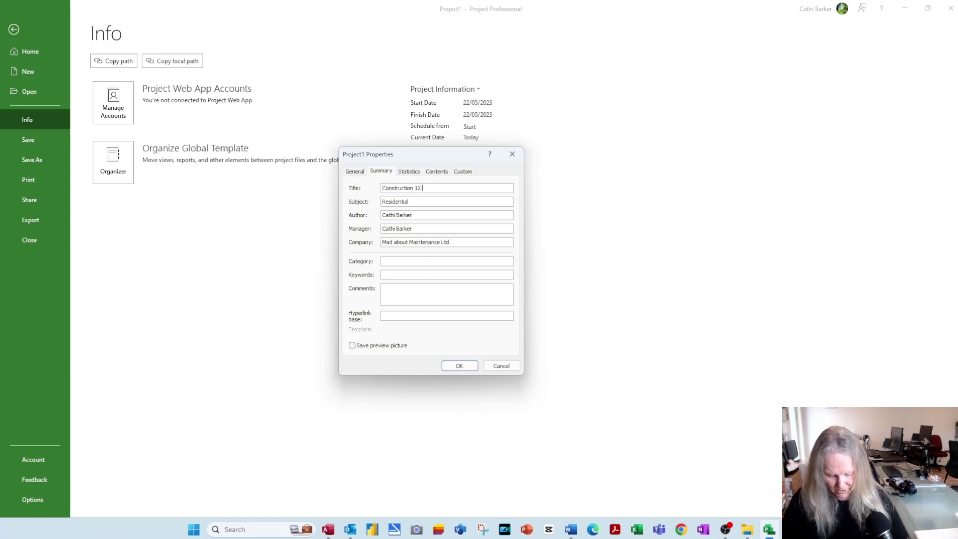
pyautogui.write('Hour Template')
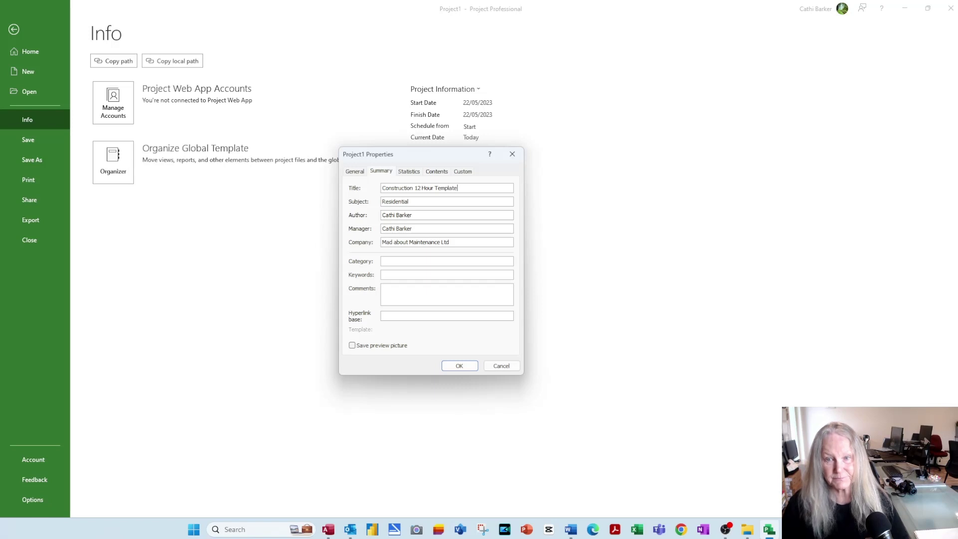
pyautogui.click(457, 366)
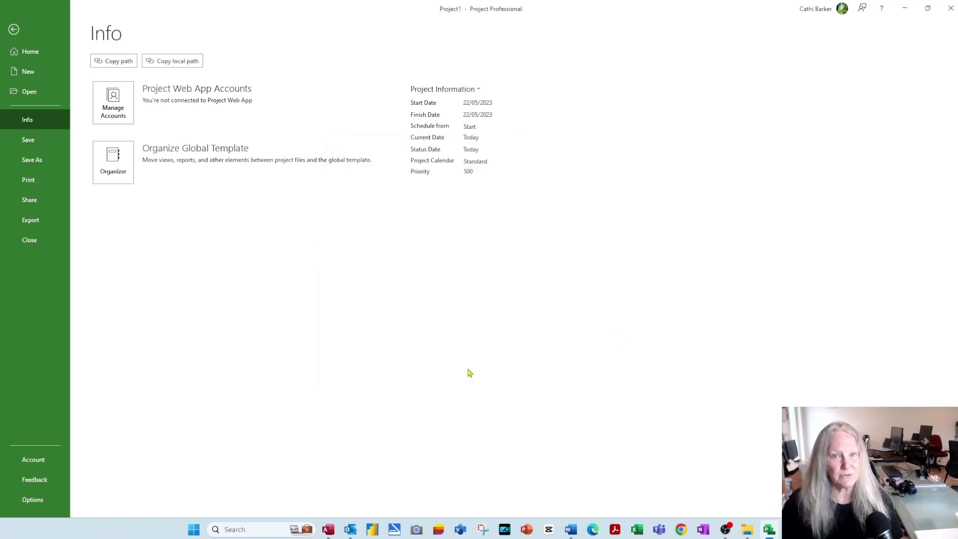
pyautogui.click(15, 31)
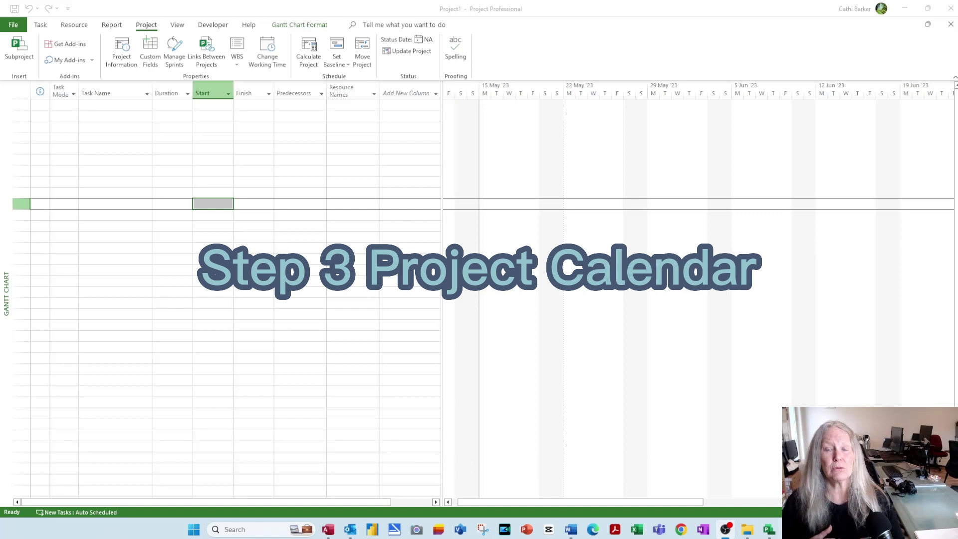
# Open the working time settings and check the working hours of several May 2023 weekdays in the Standard project calendar
pyautogui.click(139, 106)
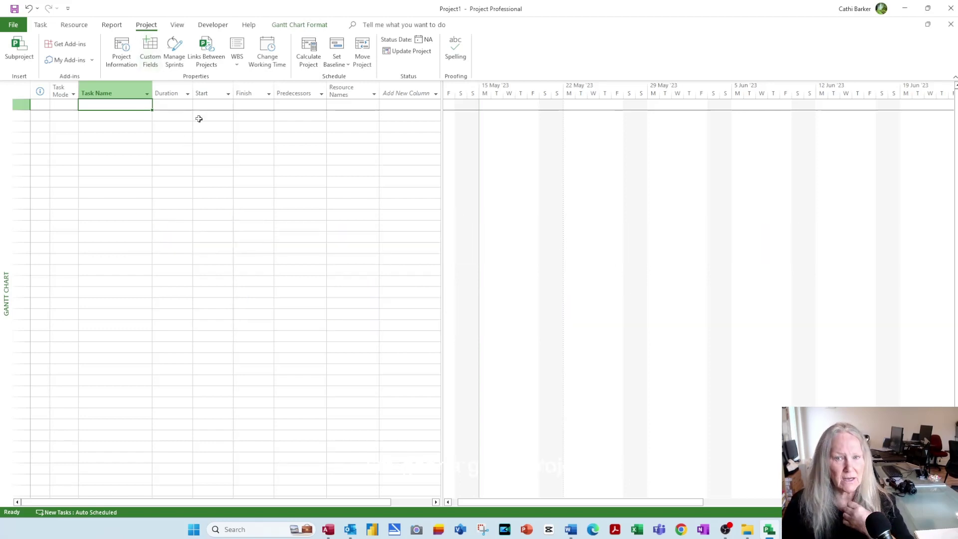
pyautogui.click(270, 51)
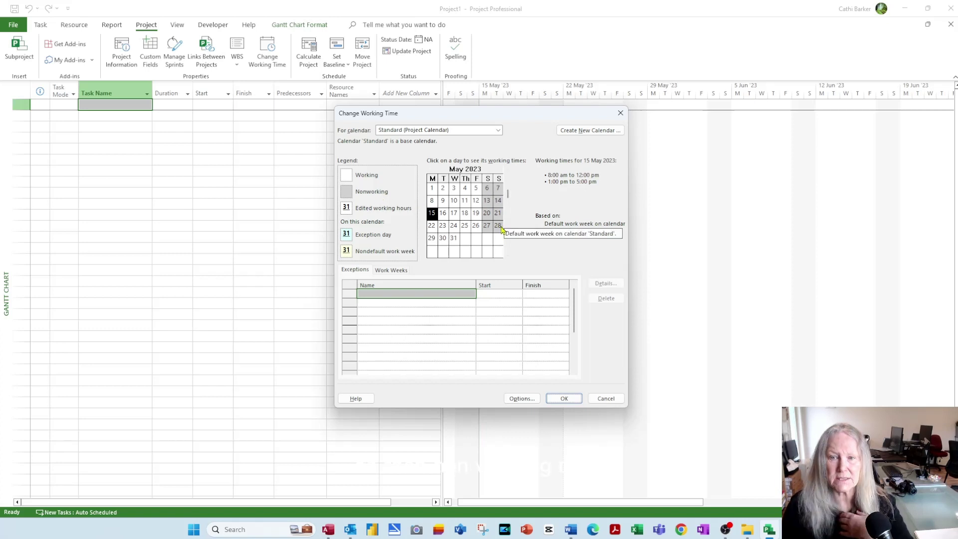
pyautogui.click(463, 214)
pyautogui.click(453, 225)
pyautogui.click(468, 228)
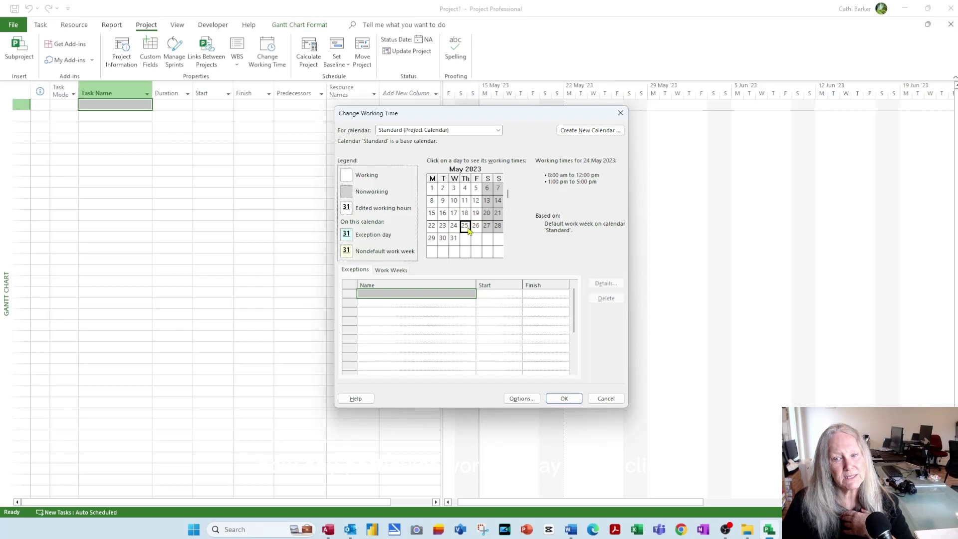
pyautogui.click(457, 206)
pyautogui.click(443, 213)
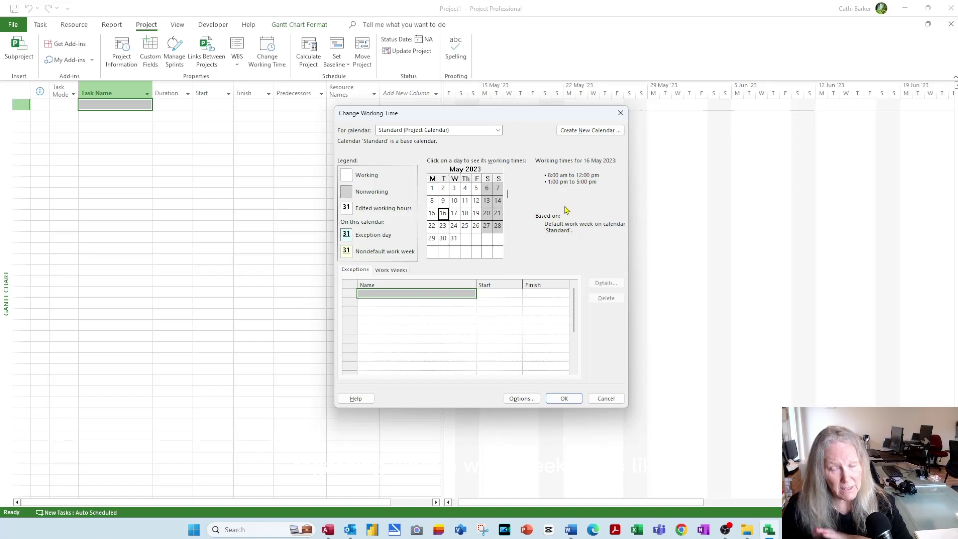
# Set Monday to Friday of the default work week to specific working times, with the first shift from 6:00 am to 6:00 pm
pyautogui.click(391, 269)
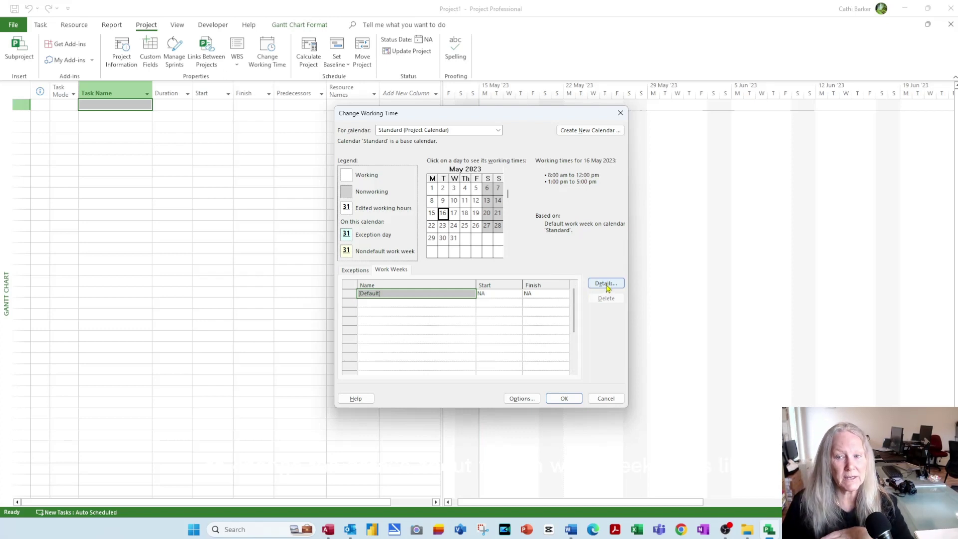
pyautogui.click(606, 284)
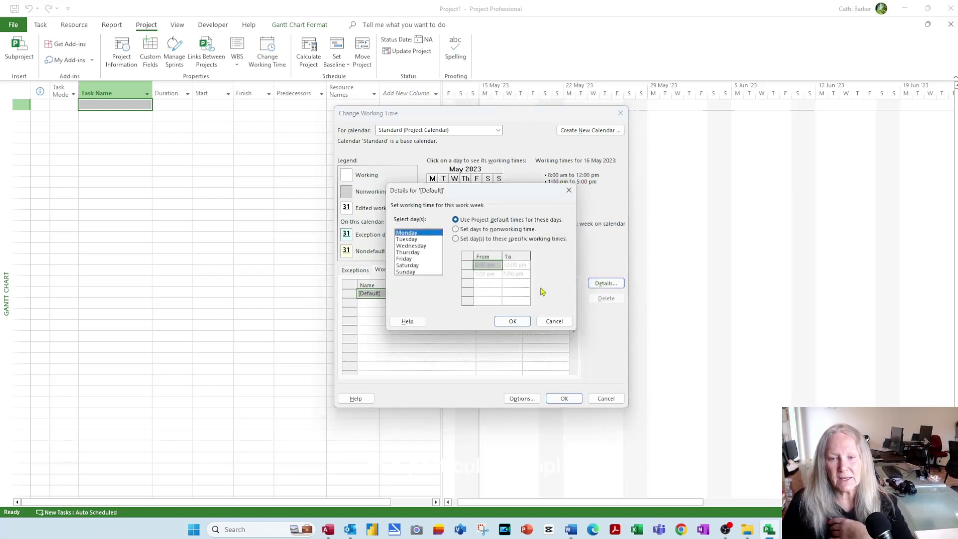
pyautogui.moveTo(418, 234); pyautogui.dragTo(416, 263)
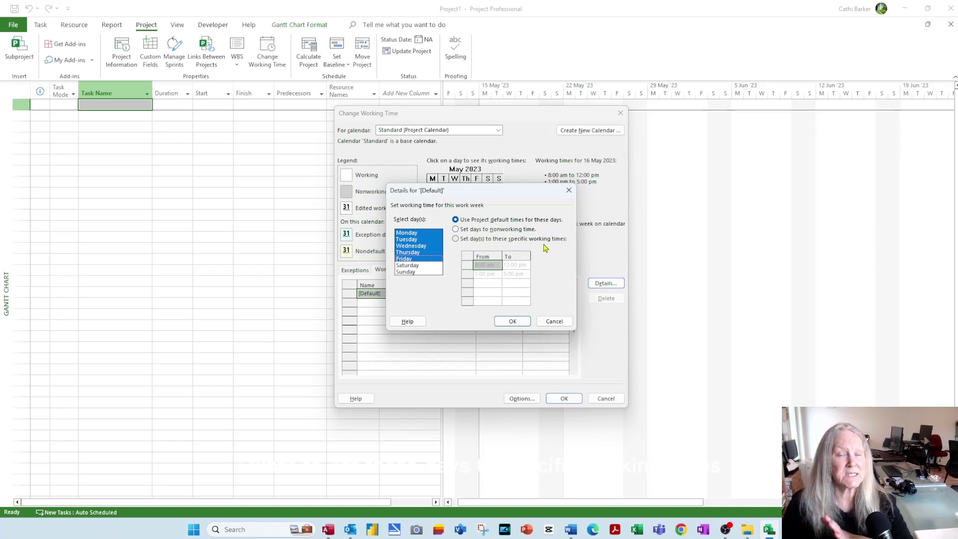
pyautogui.click(497, 243)
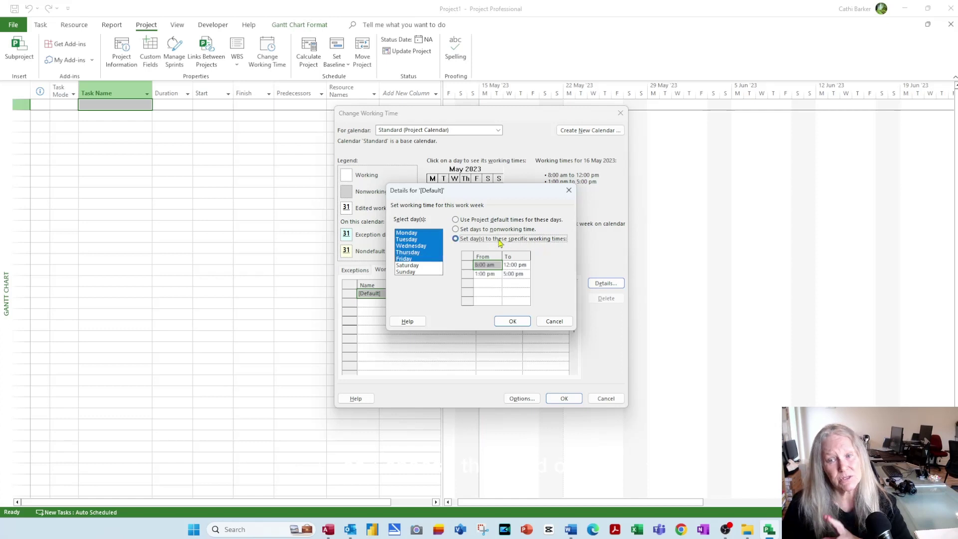
pyautogui.click(485, 266)
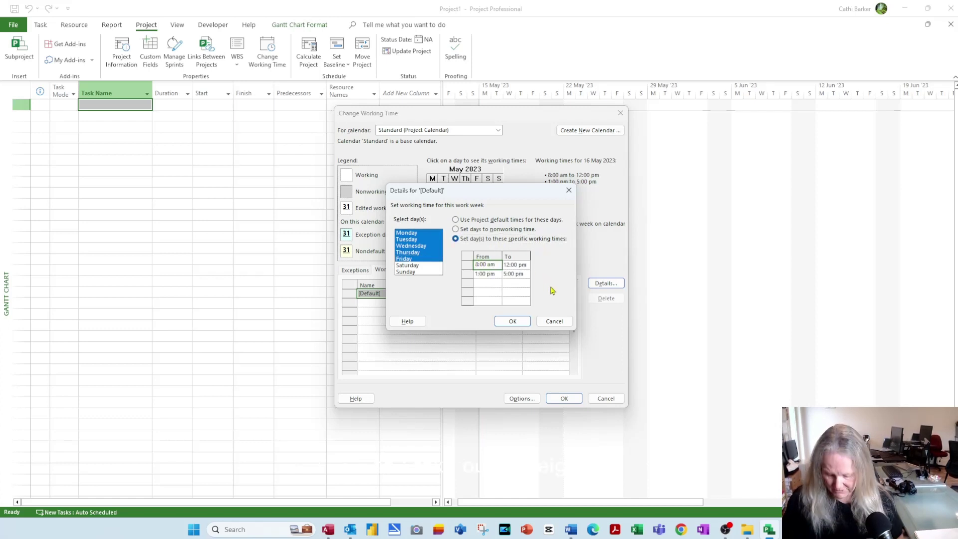
pyautogui.press('BackSpace')
pyautogui.write('6')
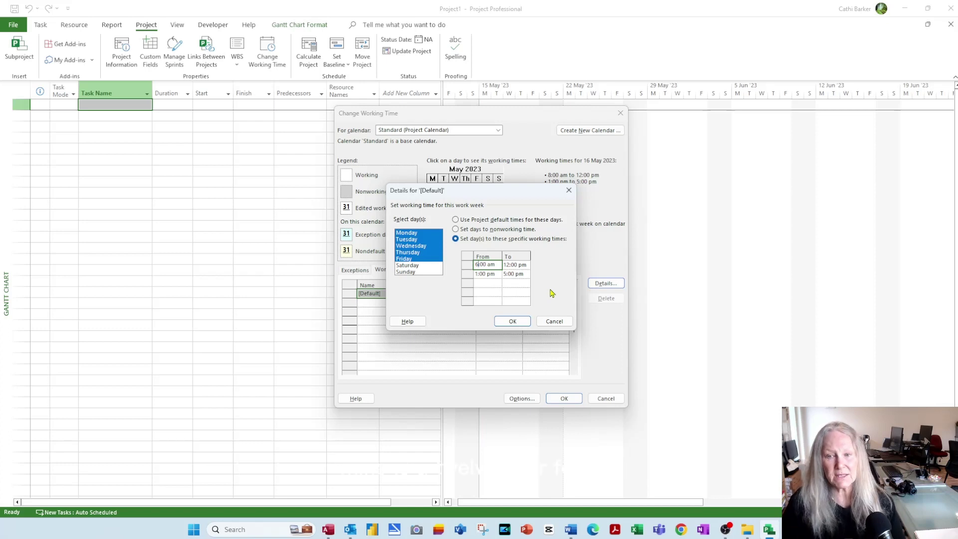
pyautogui.click(521, 266)
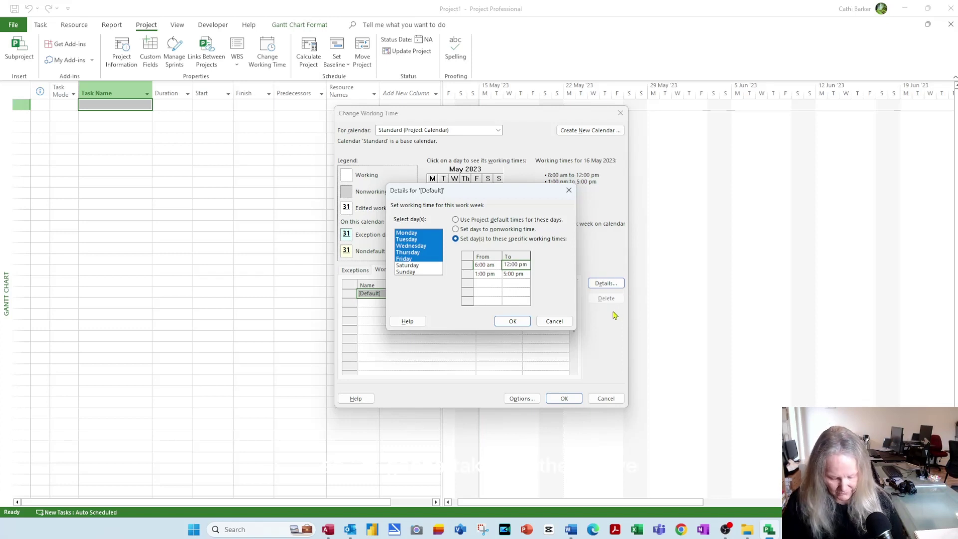
pyautogui.press('BackSpace')
pyautogui.press('BackSpace')
pyautogui.write('6')
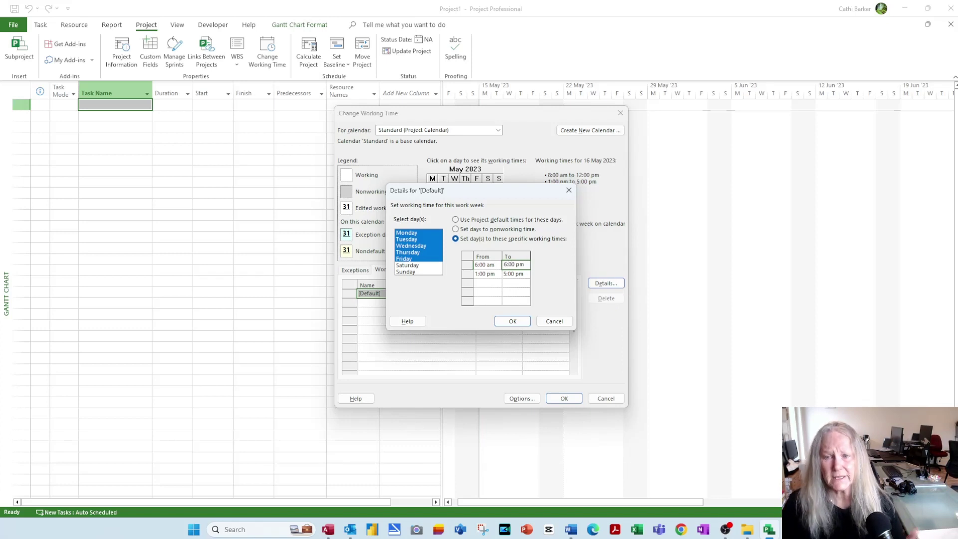
# Delete the second shift from the weekday working times, apply the work week details and check several May 2023 days
pyautogui.click(514, 273)
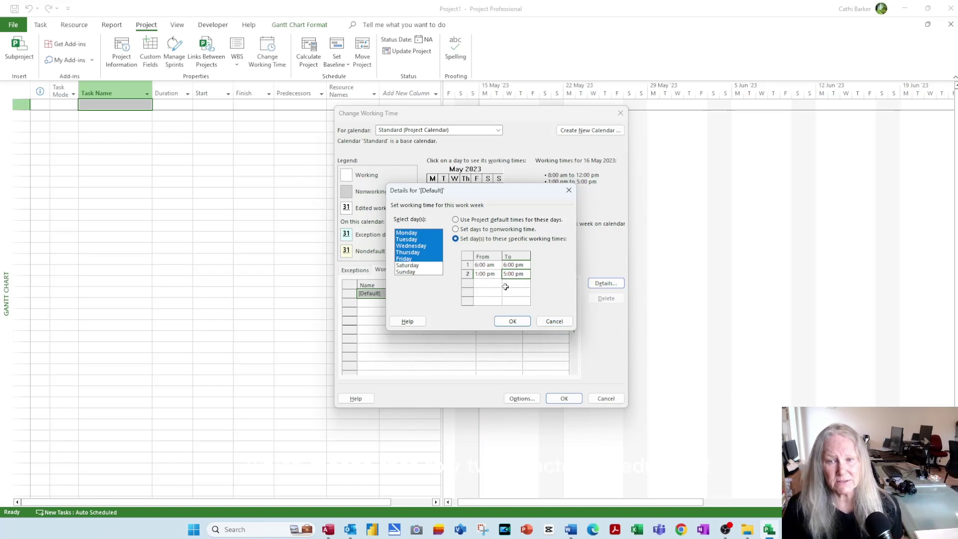
pyautogui.click(469, 274)
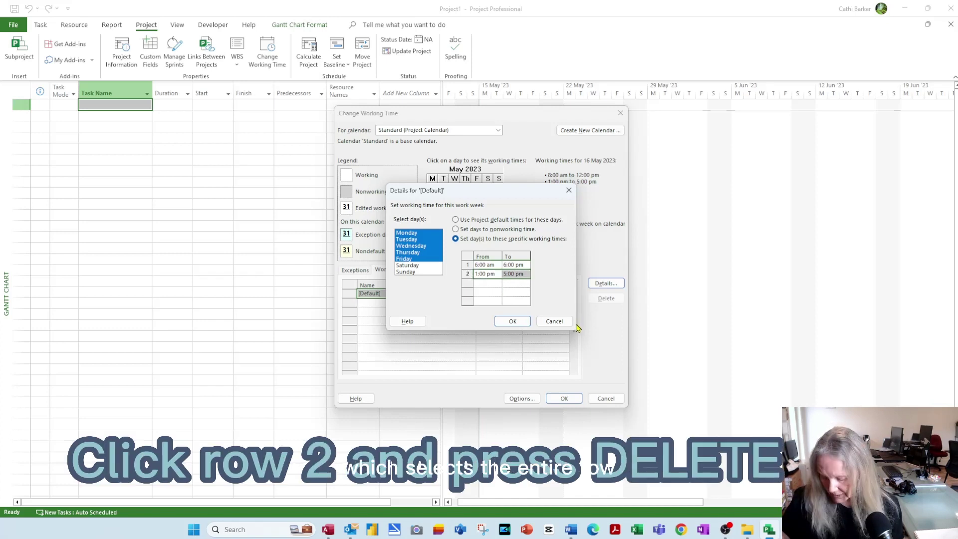
pyautogui.press('Delete')
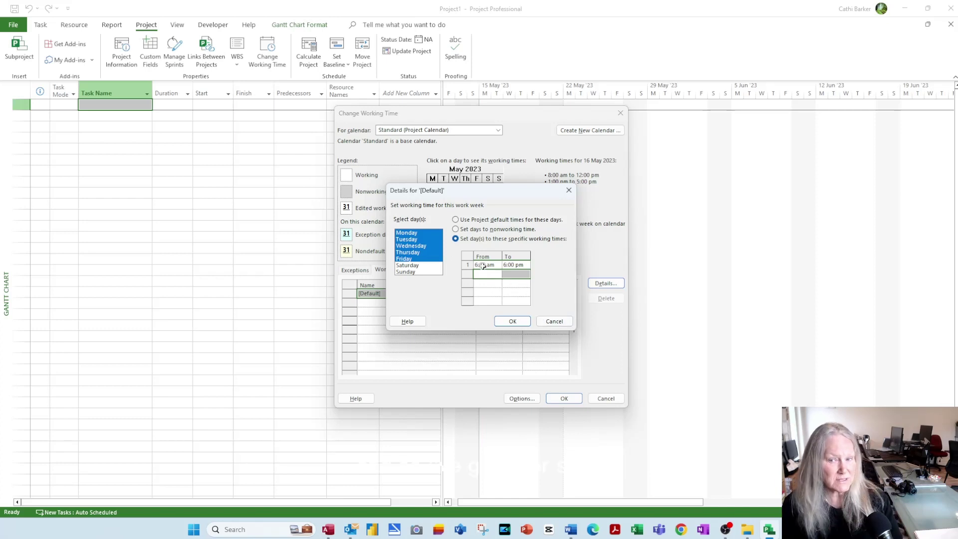
pyautogui.click(513, 321)
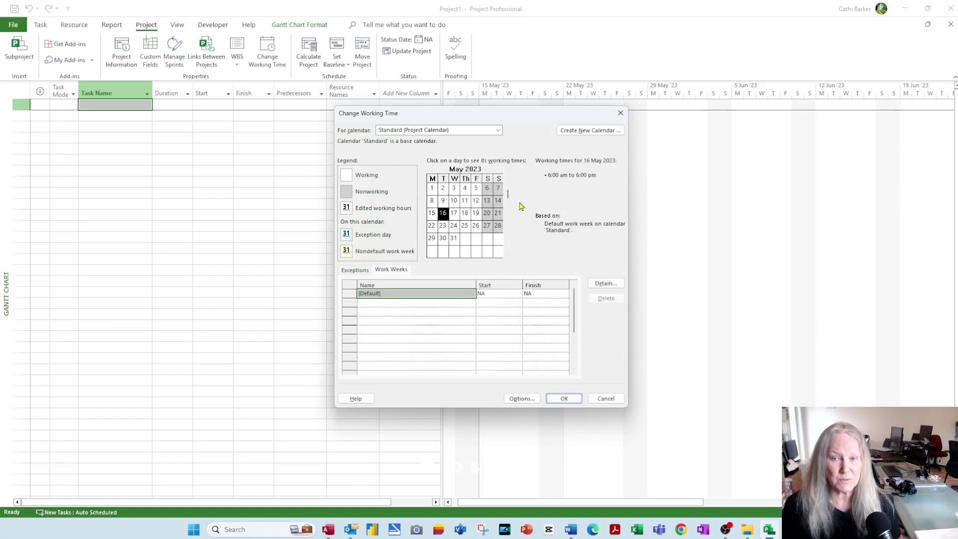
pyautogui.click(465, 211)
pyautogui.click(465, 226)
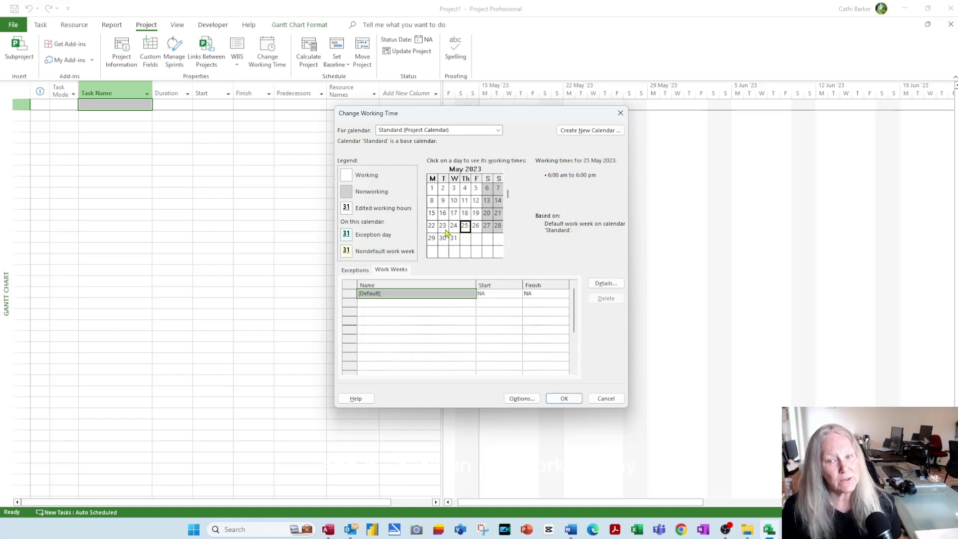
pyautogui.click(463, 214)
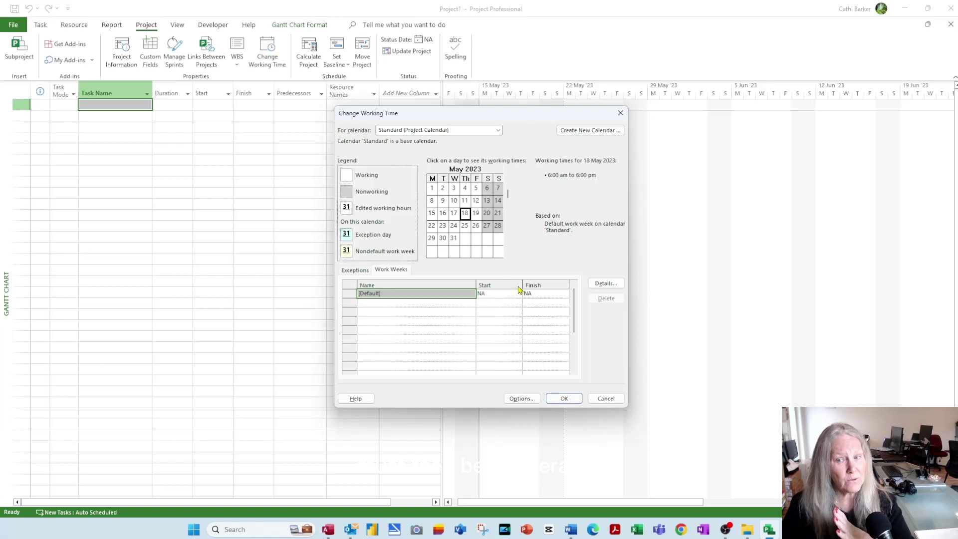
# Set the default start time to 6:00 am and default end time to 6:00 pm in the project's calendar options
pyautogui.click(522, 400)
pyautogui.moveTo(530, 98); pyautogui.dragTo(842, 96)
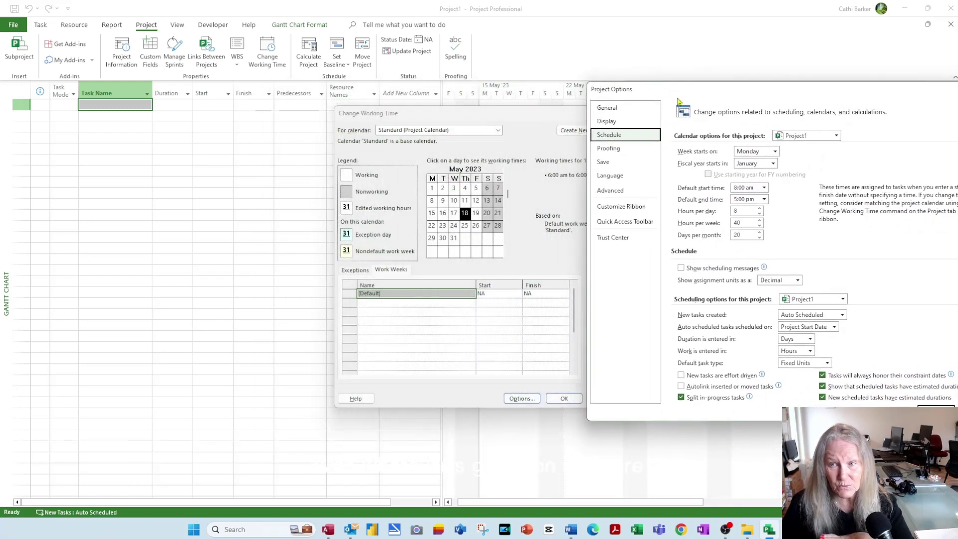
pyautogui.moveTo(701, 92); pyautogui.dragTo(732, 95)
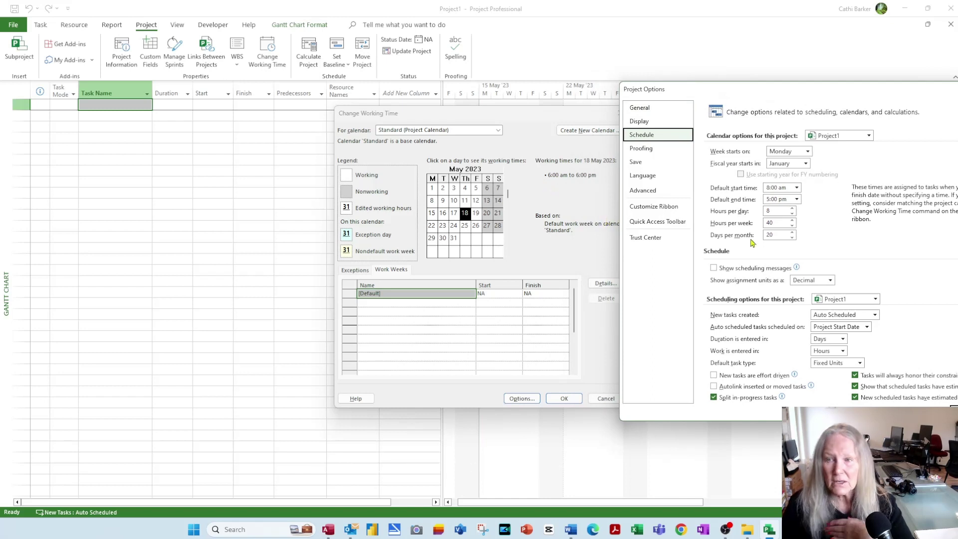
pyautogui.click(796, 187)
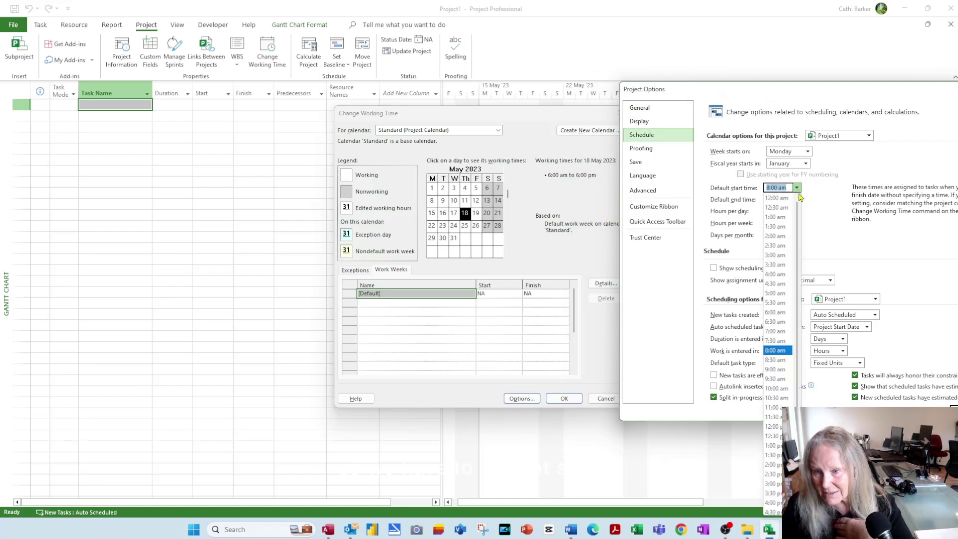
pyautogui.click(786, 312)
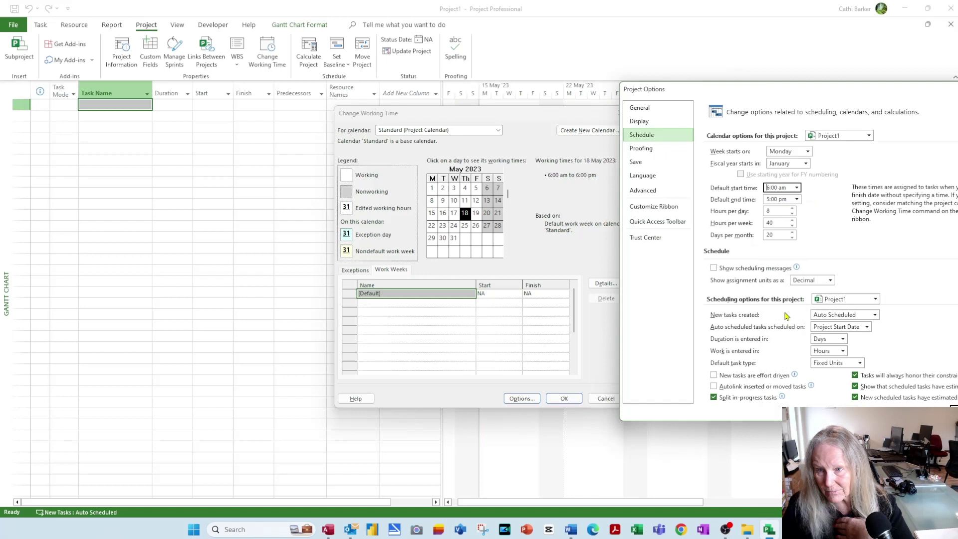
pyautogui.click(797, 199)
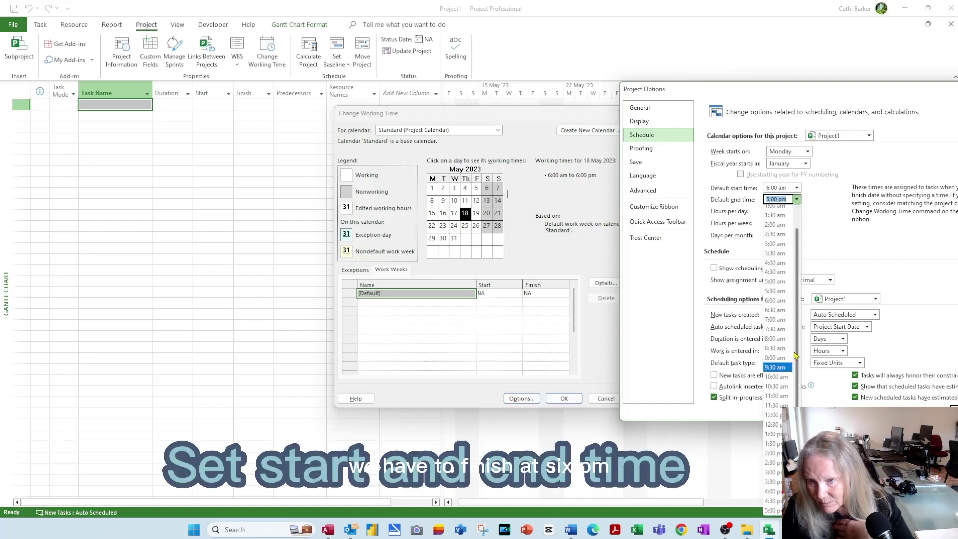
pyautogui.scroll(-2, 796, 355)
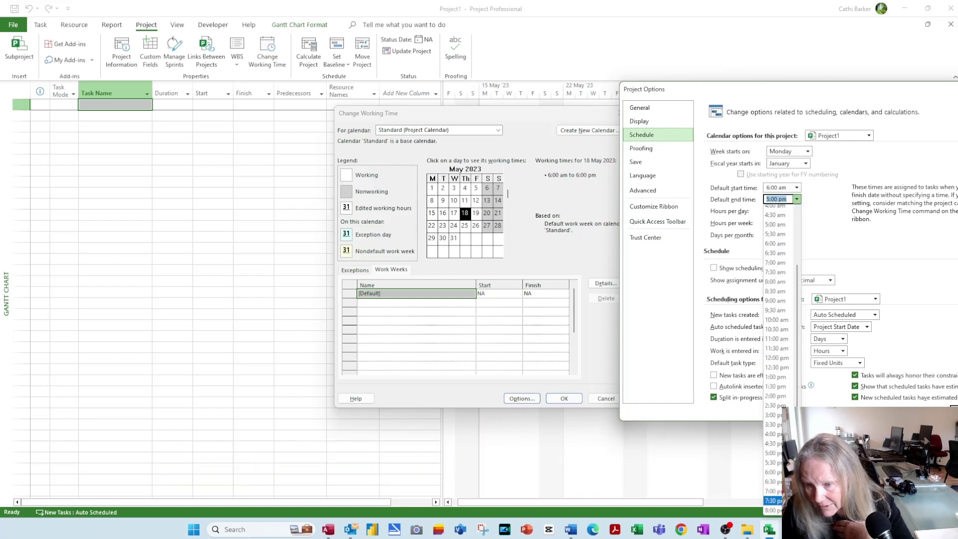
pyautogui.click(773, 472)
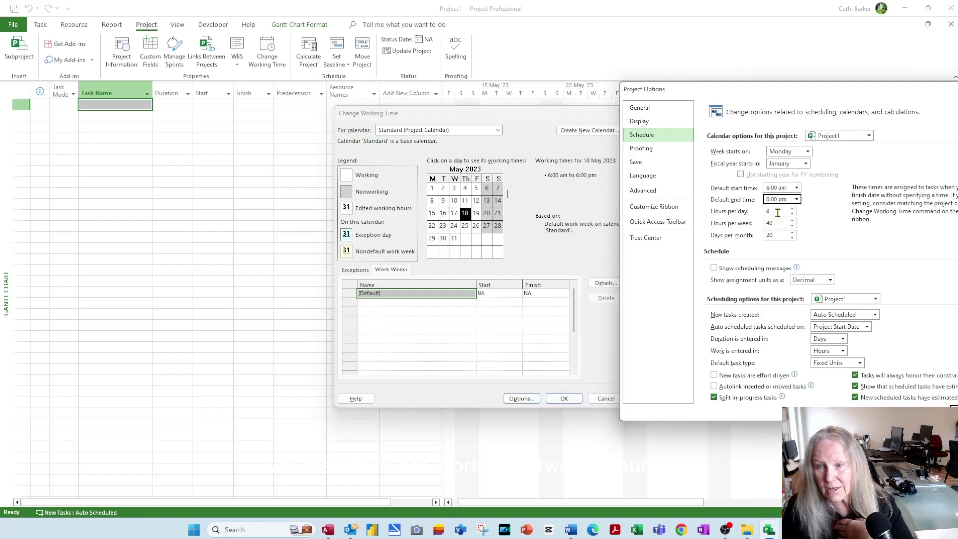
# Set the calendar options to 12 hours per day and 60 hours per week, and apply the options and working time changes
pyautogui.doubleClick(776, 211)
pyautogui.write('12')
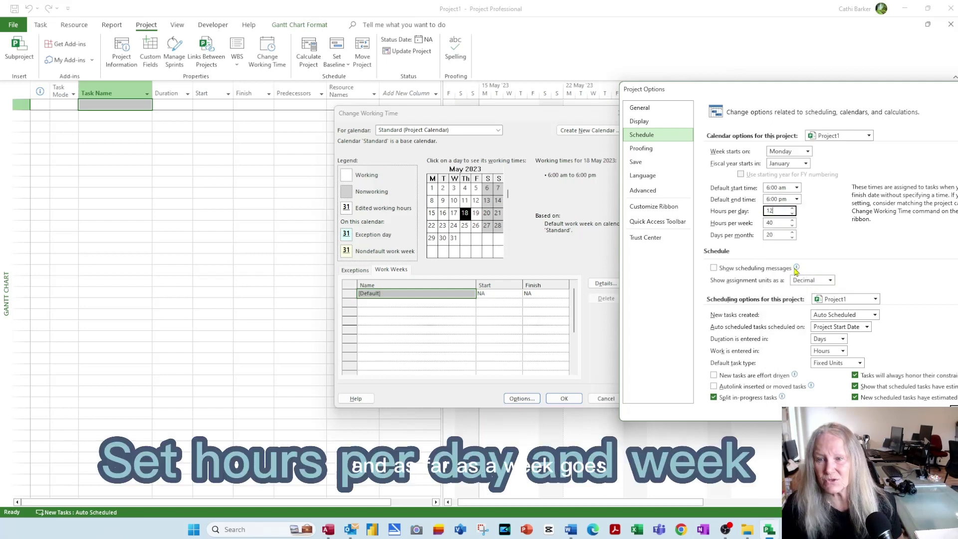
pyautogui.doubleClick(783, 222)
pyautogui.write('60')
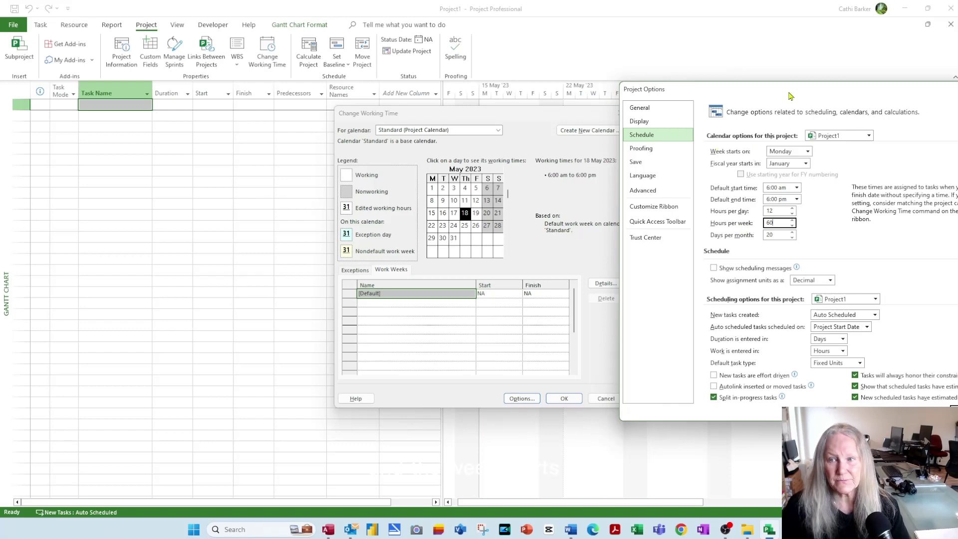
pyautogui.moveTo(789, 90); pyautogui.dragTo(527, 83)
pyautogui.click(710, 403)
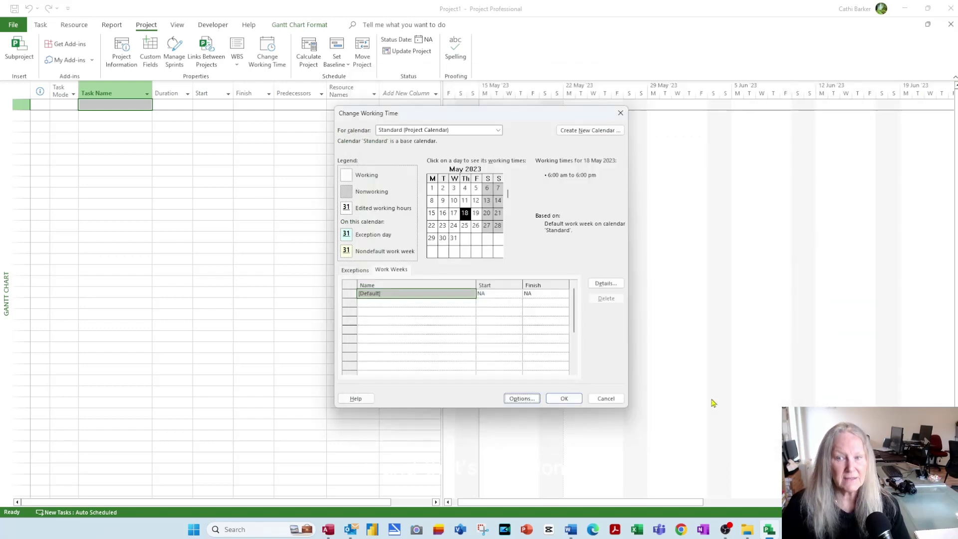
pyautogui.click(574, 401)
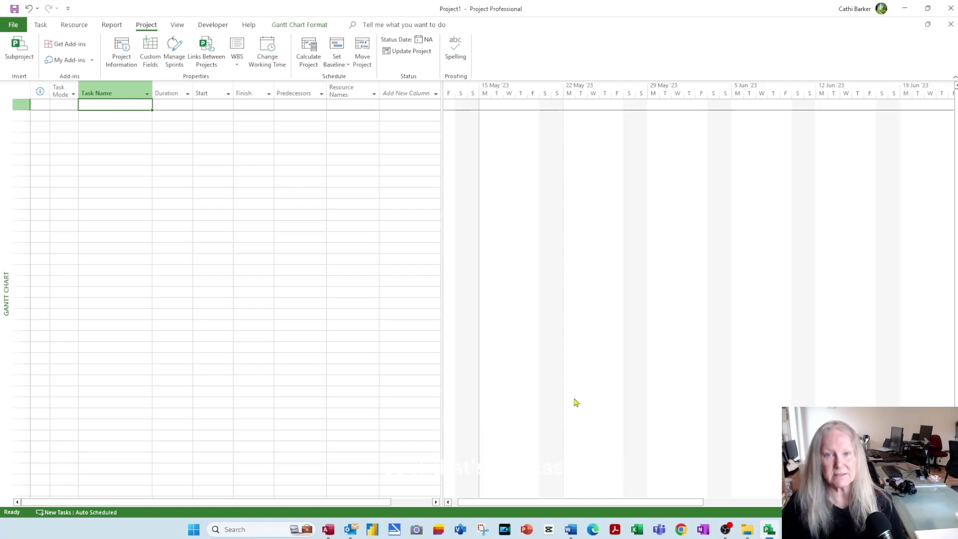
# Add a nonworking exception named Kings Birthday on 5 June 2023 to the Standard project calendar
pyautogui.click(269, 59)
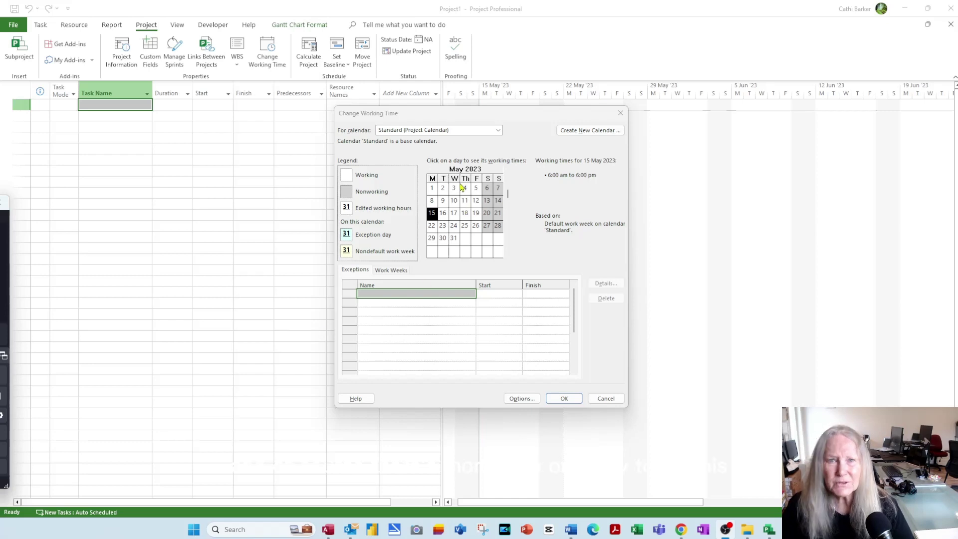
pyautogui.click(509, 255)
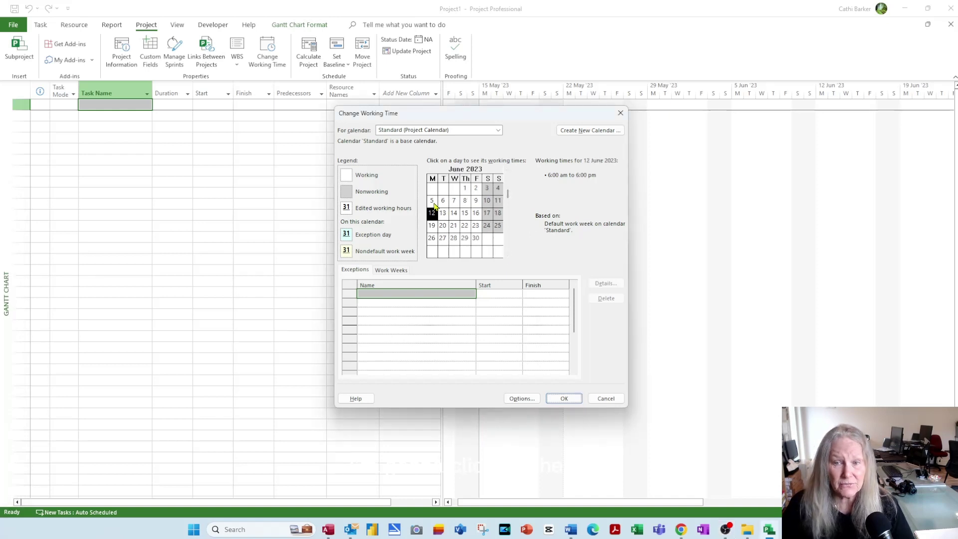
pyautogui.click(433, 201)
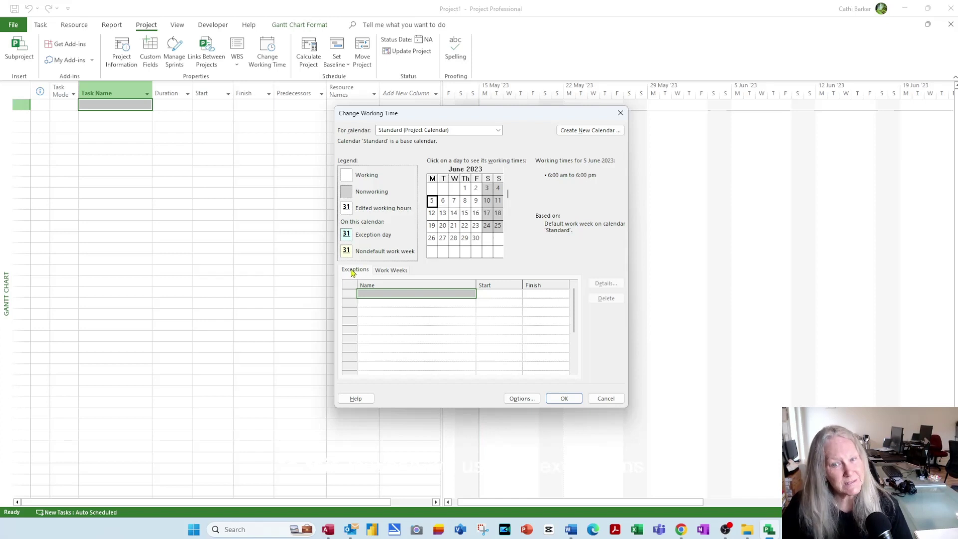
pyautogui.click(374, 298)
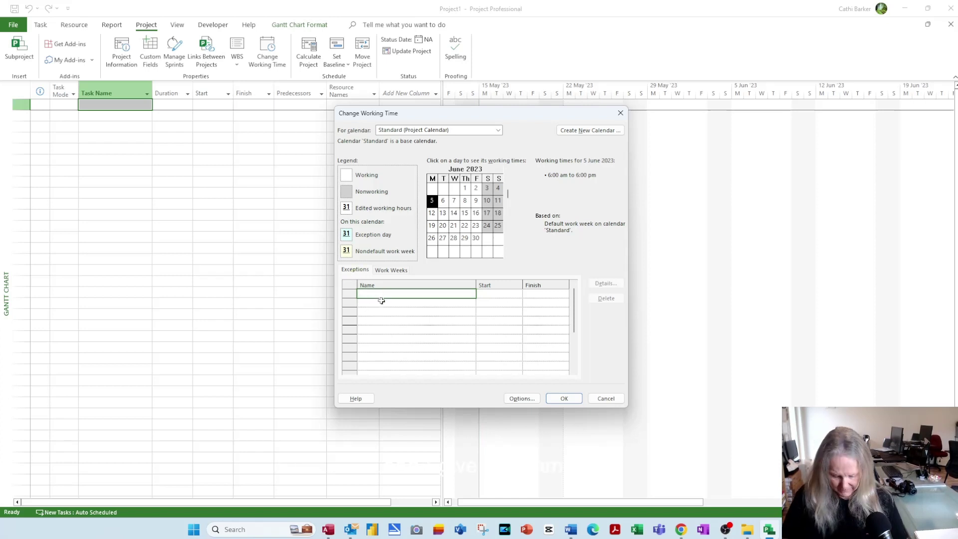
pyautogui.write('Kings Birthday')
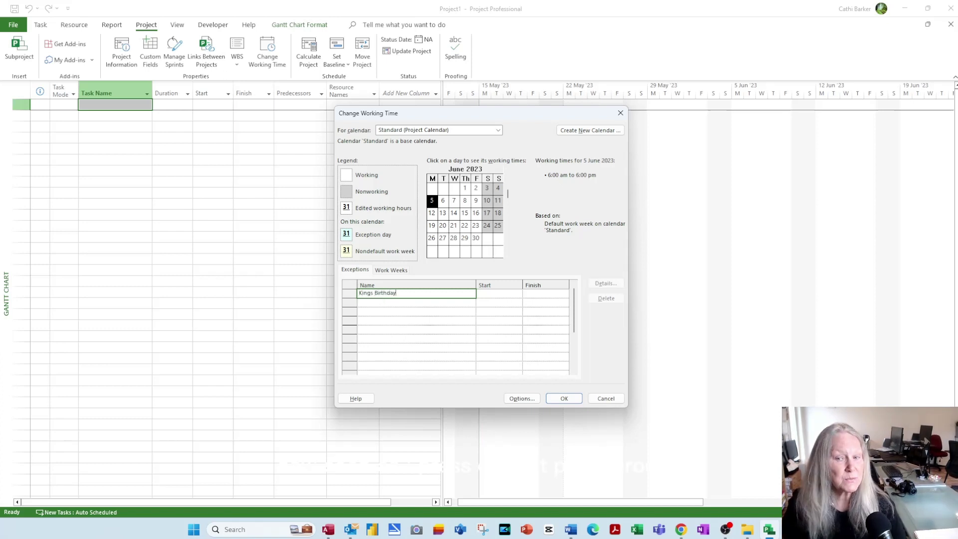
pyautogui.click(381, 302)
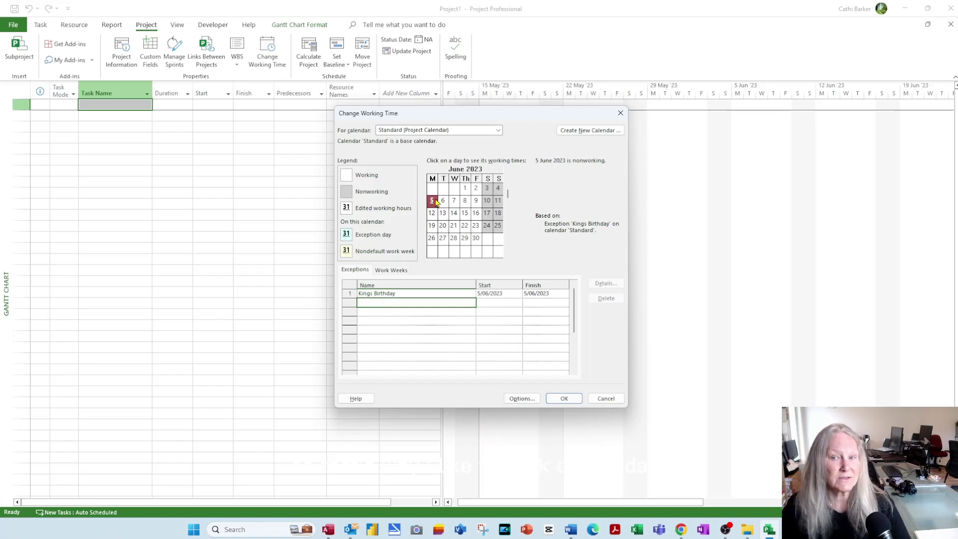
# Add a nonworking exception named Matariki on 17 July 2023 to the Standard project calendar and apply the working time changes
pyautogui.click(508, 255)
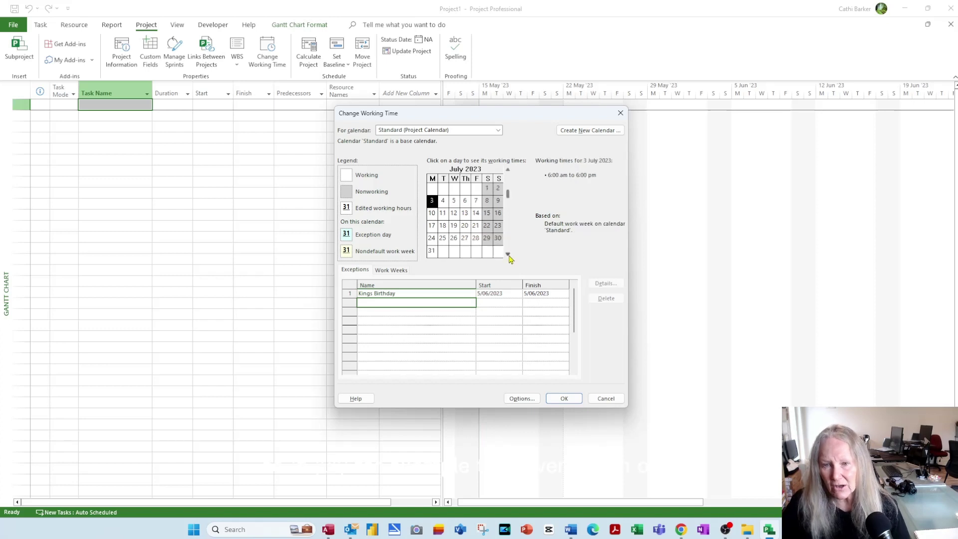
pyautogui.click(432, 226)
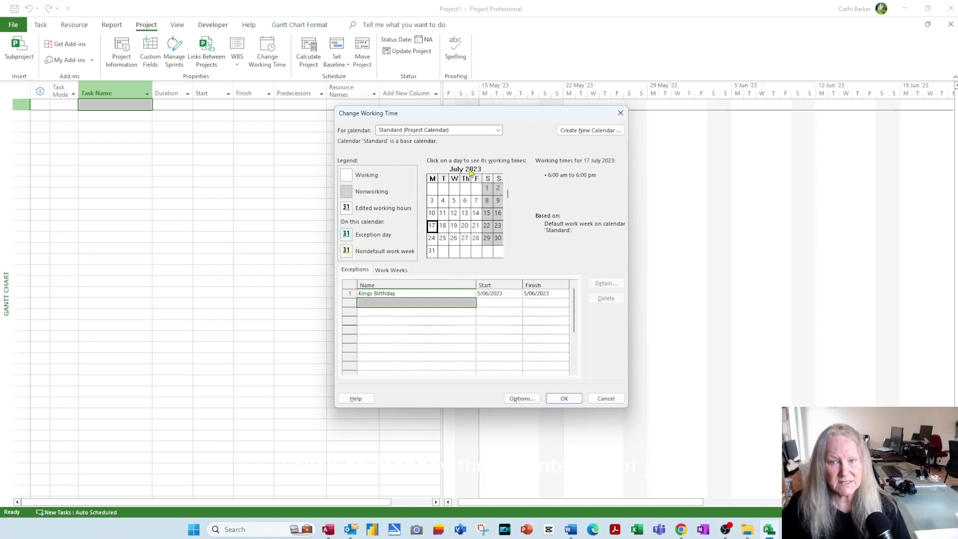
pyautogui.click(391, 301)
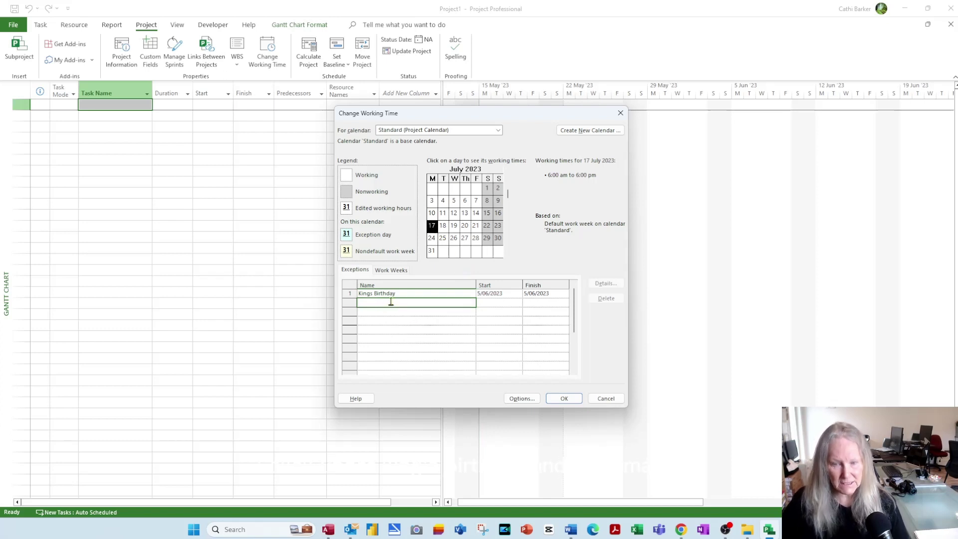
pyautogui.write('Matariki')
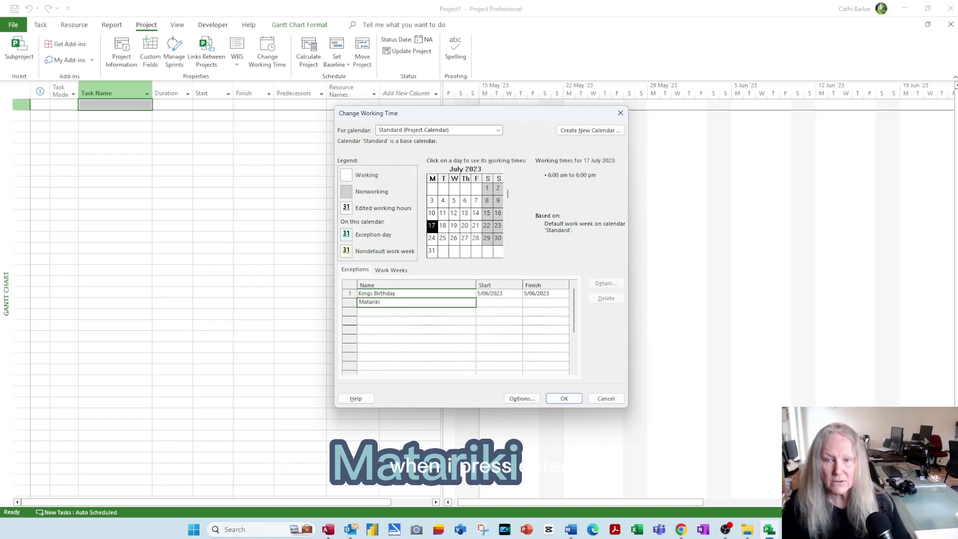
pyautogui.press('Return')
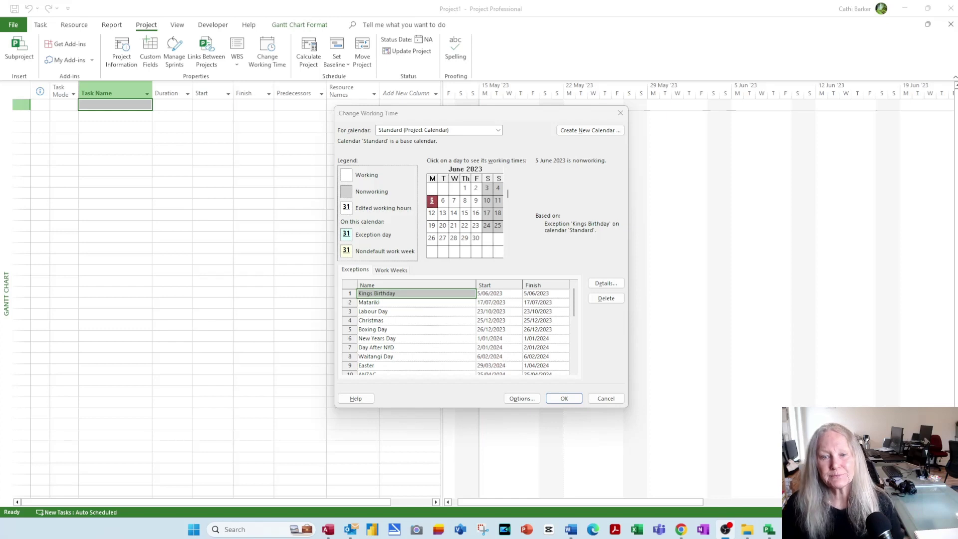
pyautogui.click(563, 399)
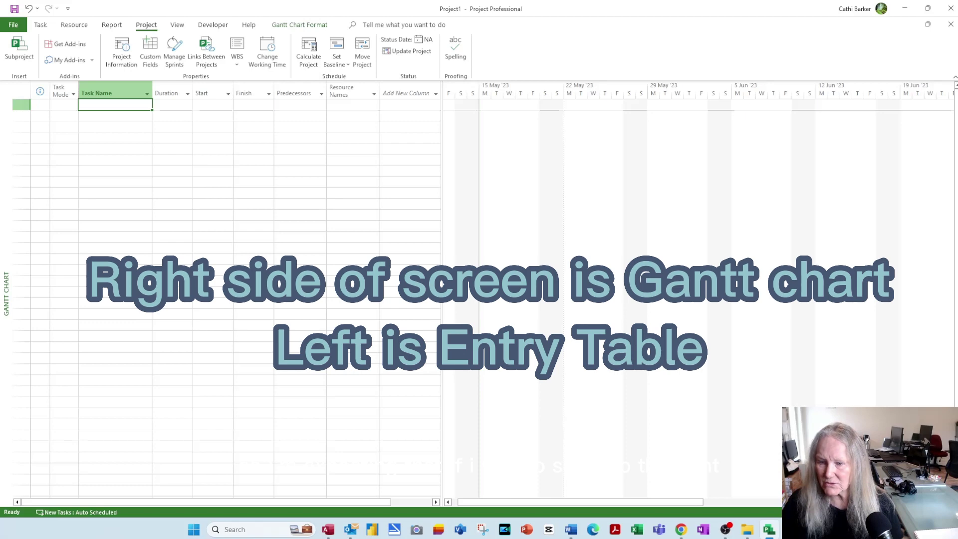
# Enter a first task named Paint in the entry table
pyautogui.click(949, 502)
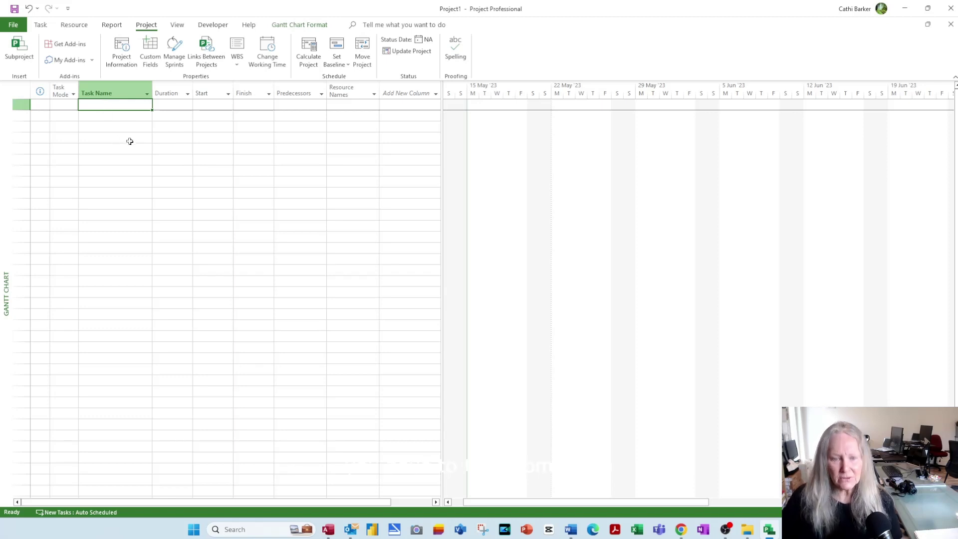
pyautogui.write('Pain')
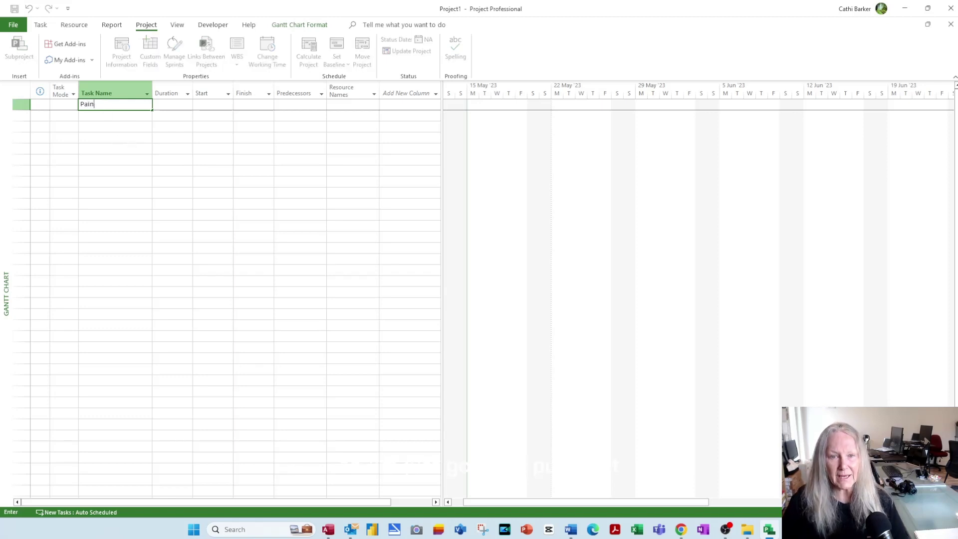
pyautogui.write('t')
pyautogui.press('Return')
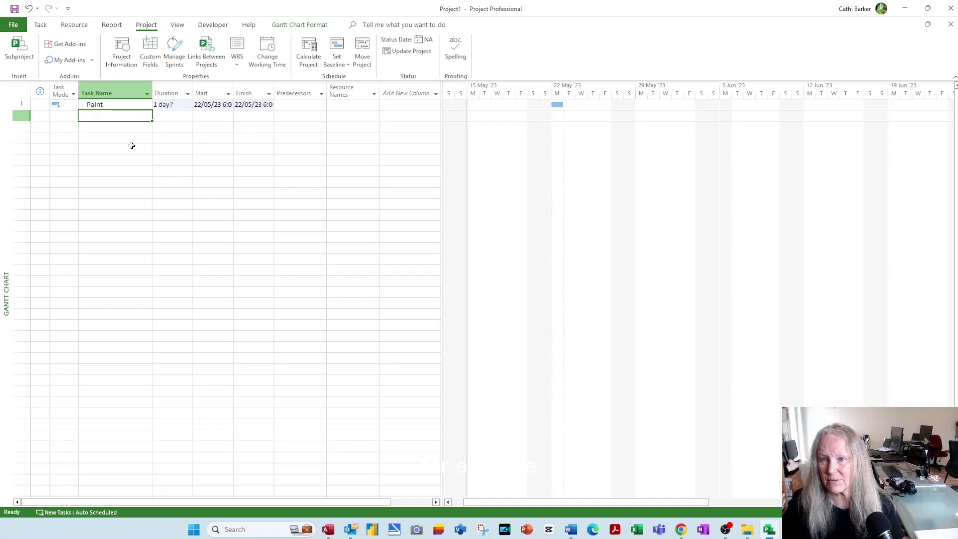
# Examine the Gantt chart timeline from May through July 2023 for nonworking days and return to the Paint task's bar
pyautogui.click(110, 104)
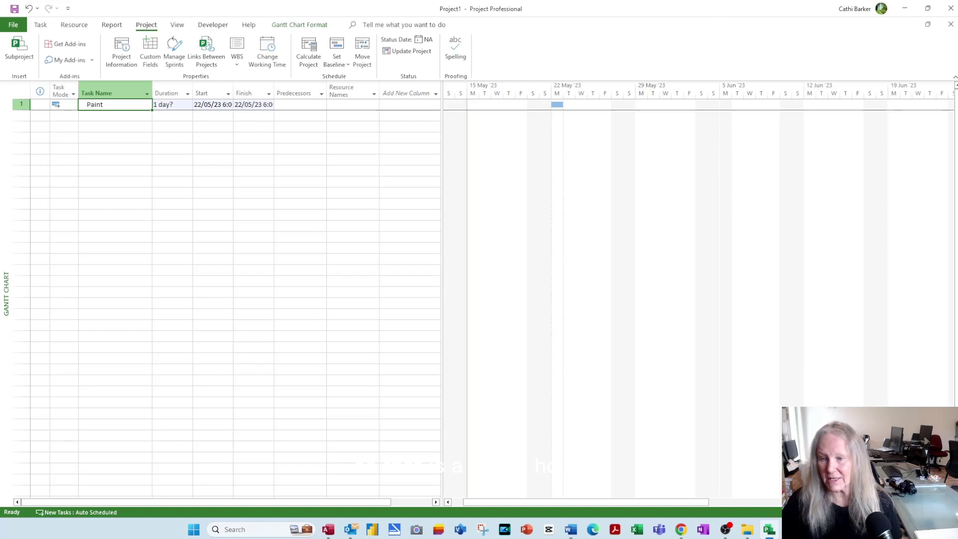
pyautogui.hscroll(11, 698, 299)
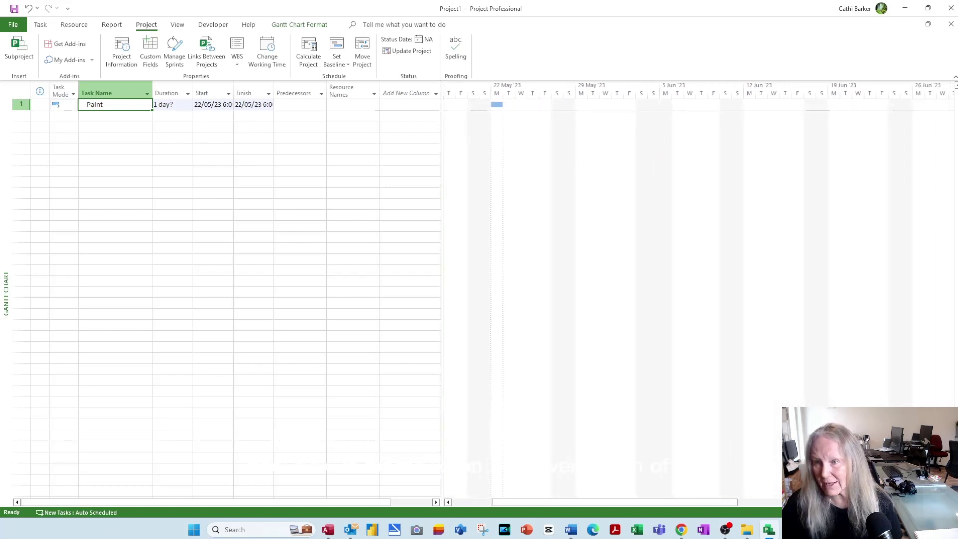
pyautogui.hscroll(20, 699, 299)
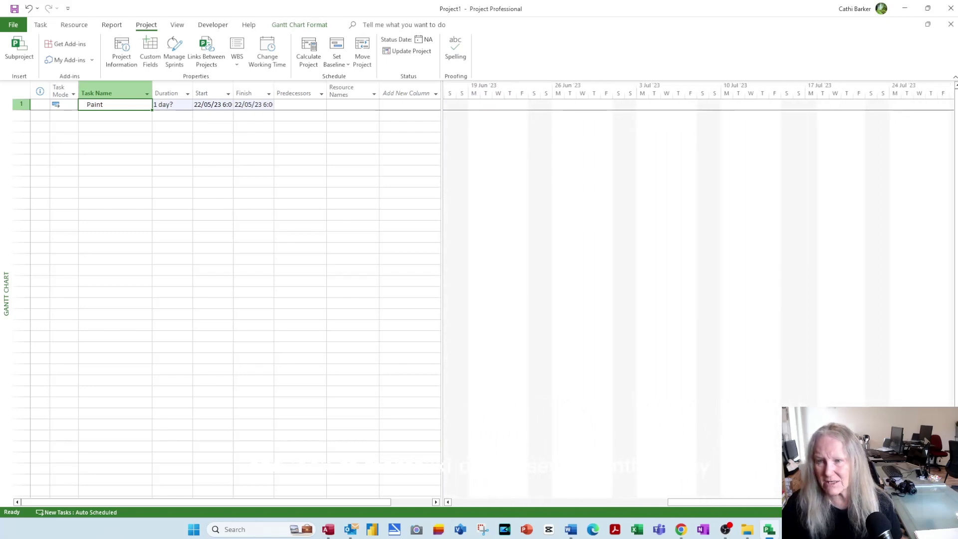
pyautogui.hscroll(4, 862, 338)
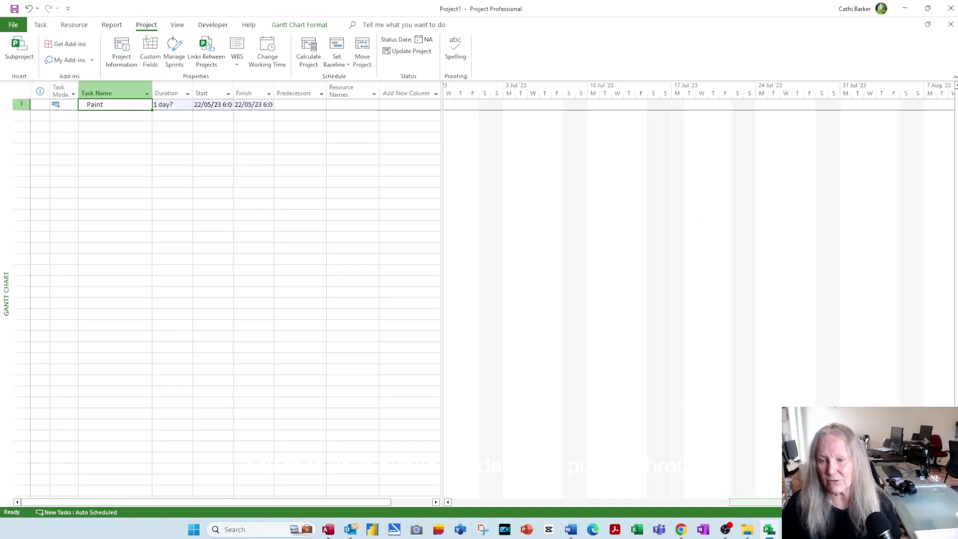
pyautogui.moveTo(879, 501); pyautogui.dragTo(653, 532)
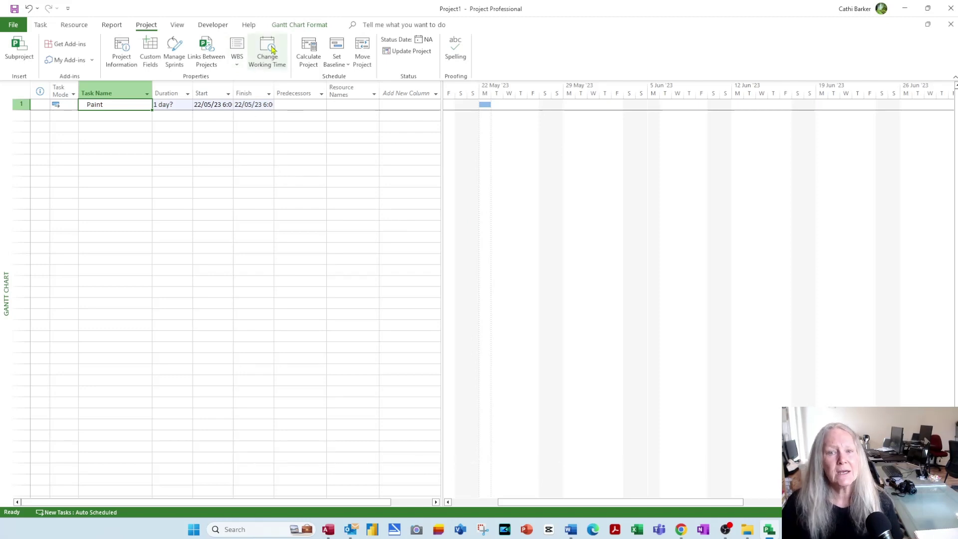
# Add an exception named WD on Saturday 3 June 2023 to the Standard project calendar
pyautogui.click(274, 49)
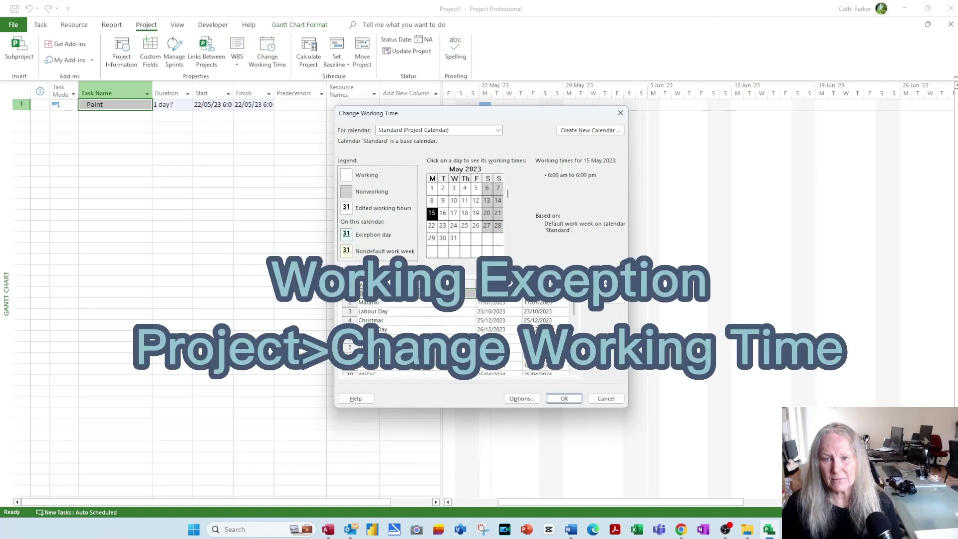
pyautogui.click(508, 255)
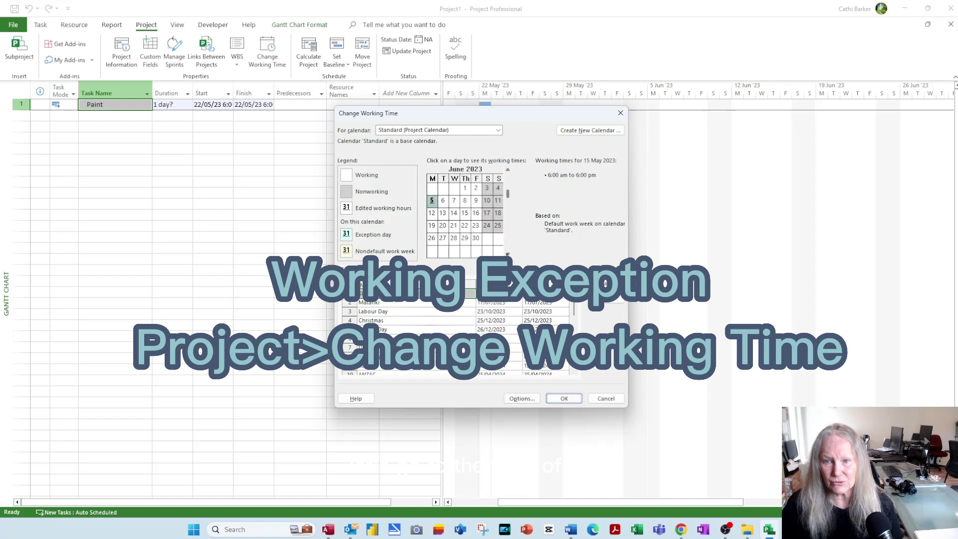
pyautogui.click(485, 190)
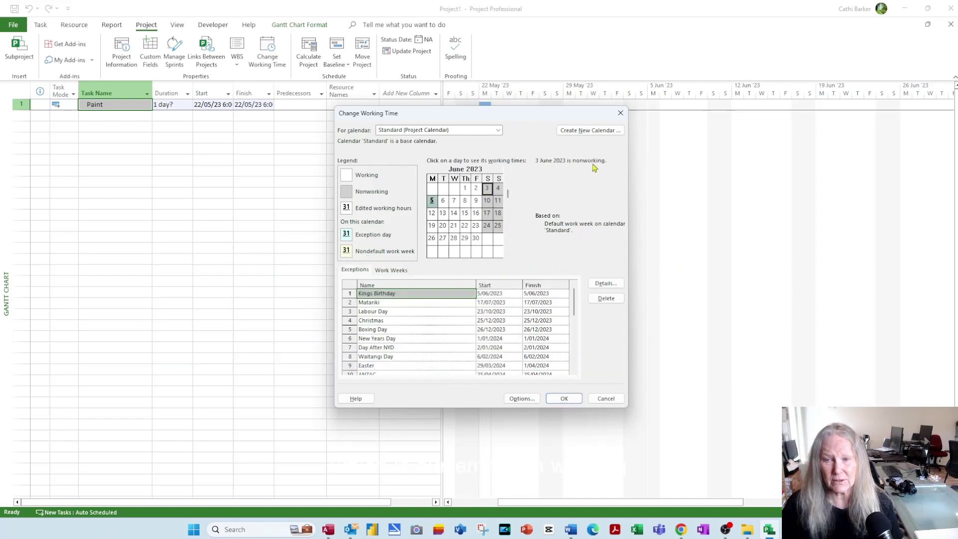
pyautogui.scroll(-1, 576, 374)
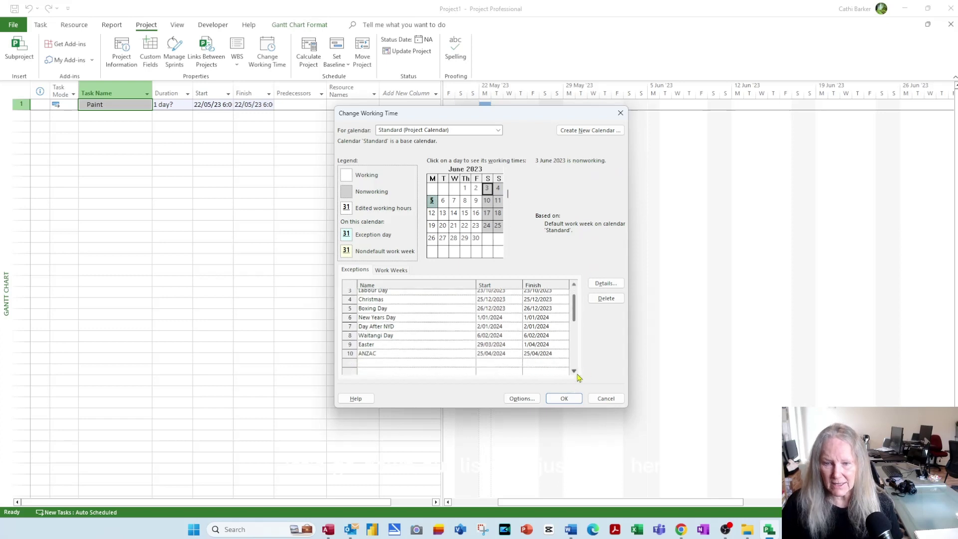
pyautogui.click(427, 357)
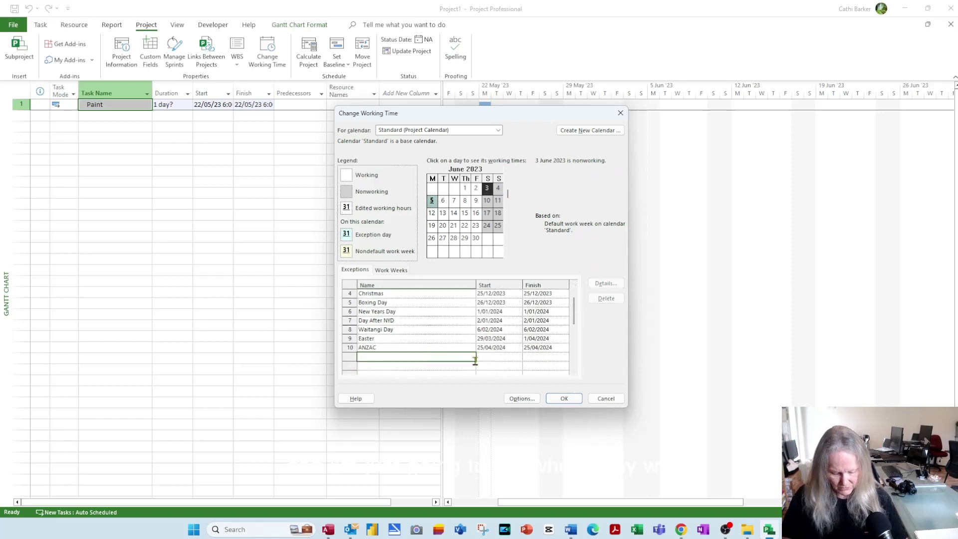
pyautogui.write('WD')
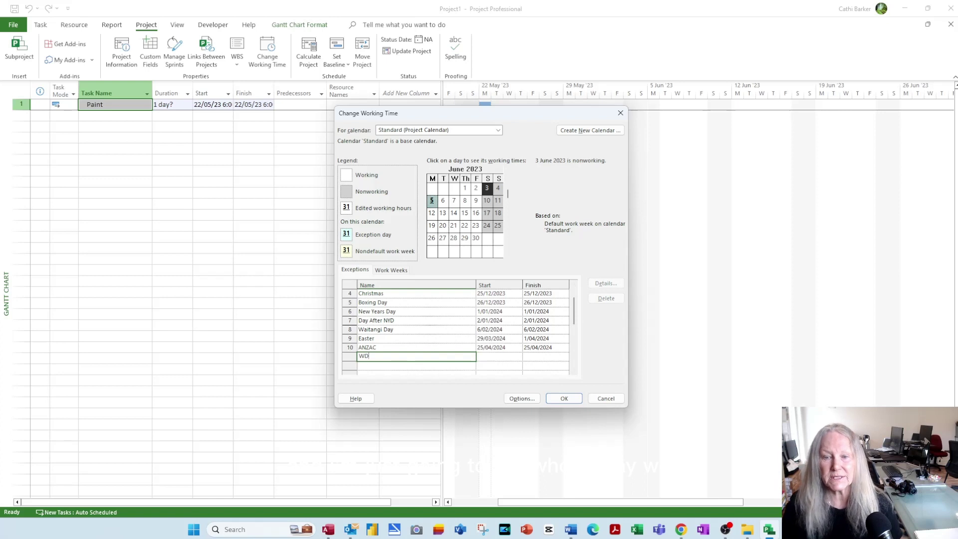
pyautogui.press('Return')
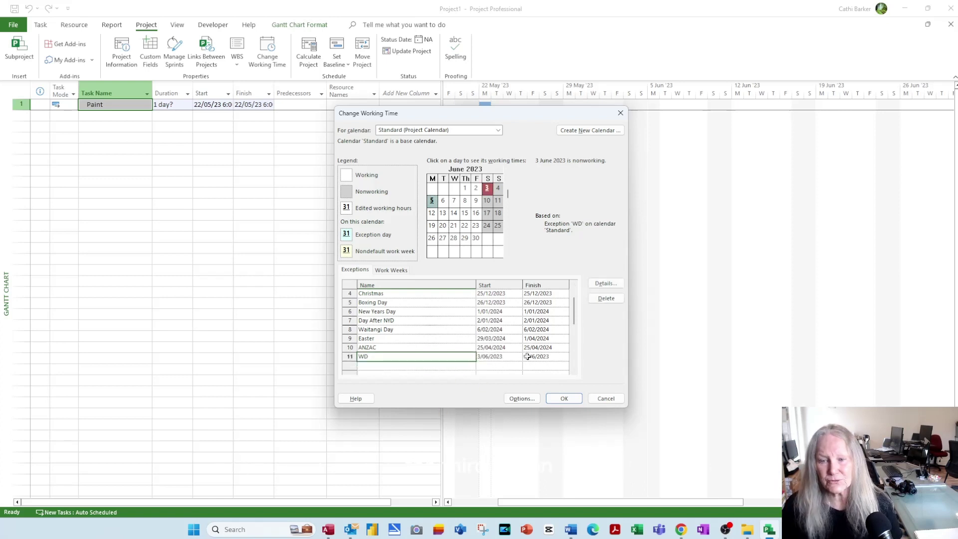
# Switch the WD exception from nonworking to working times and set its first shift to start at 6:00 am
pyautogui.click(612, 285)
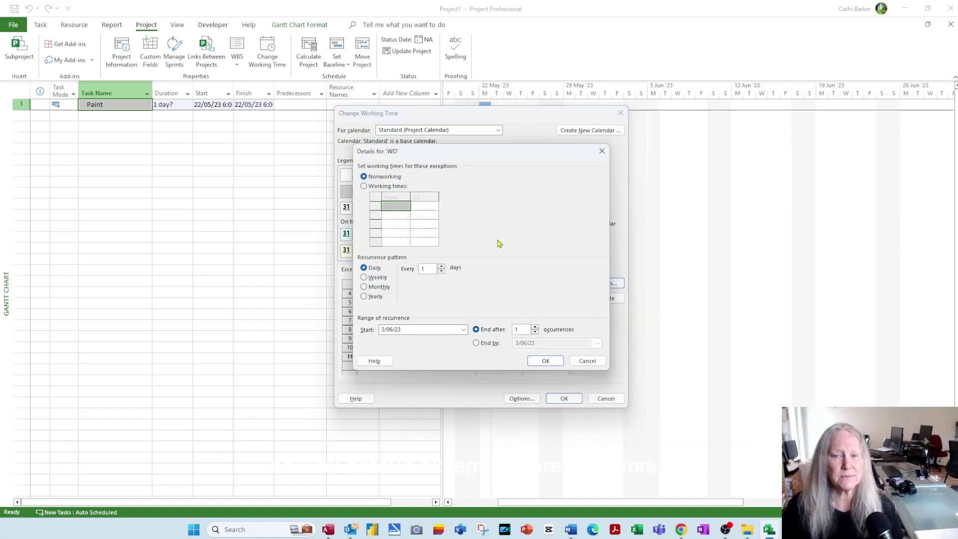
pyautogui.click(395, 186)
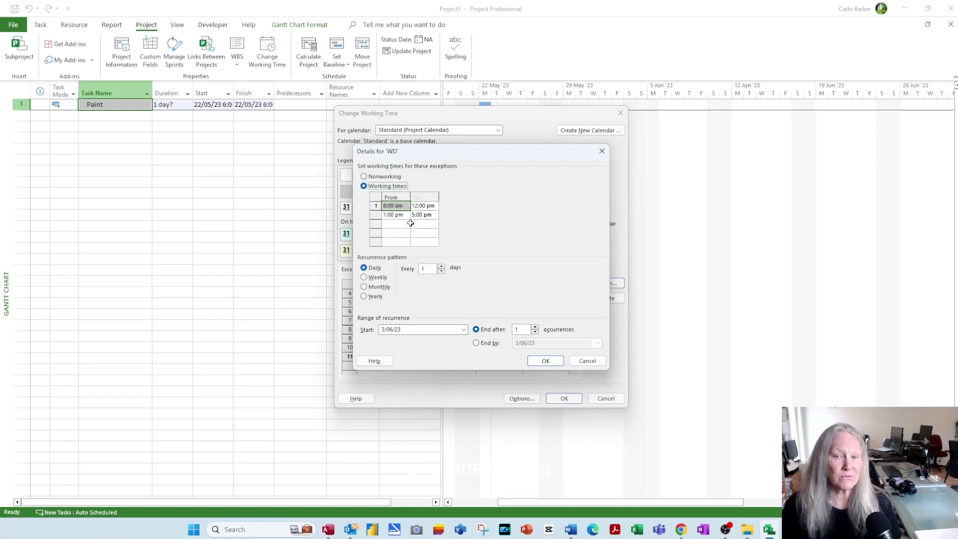
pyautogui.click(386, 205)
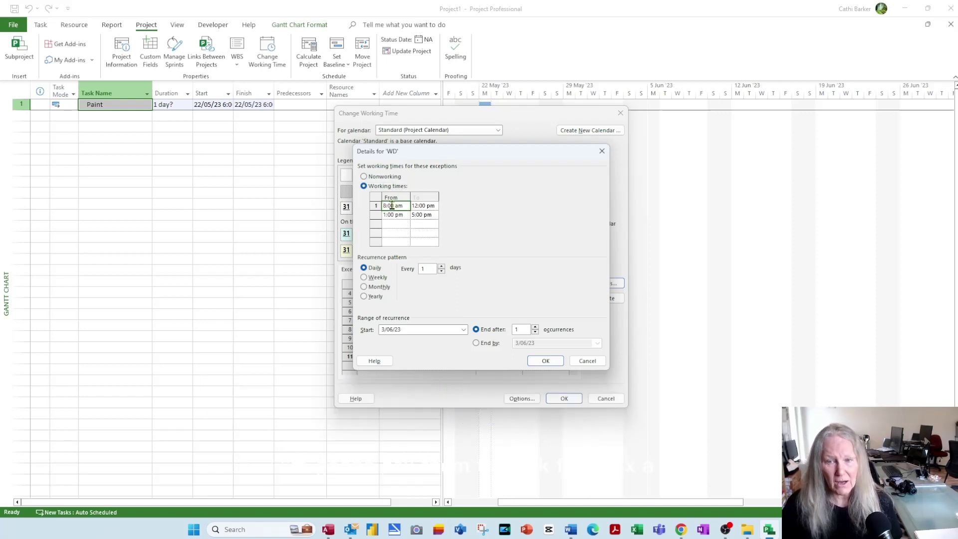
pyautogui.press('BackSpace')
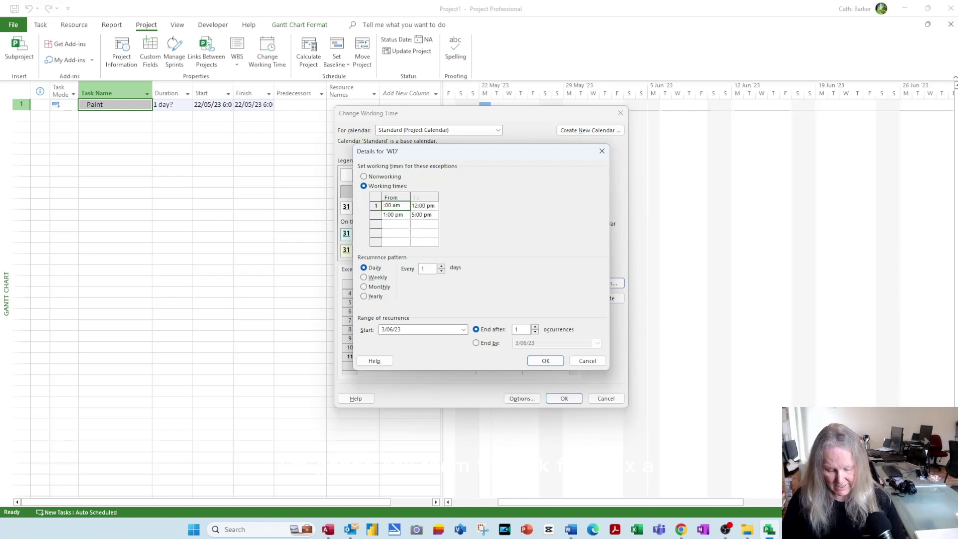
# Set the WD exception's first shift to end at 6:00 pm and delete its second shift
pyautogui.click(430, 205)
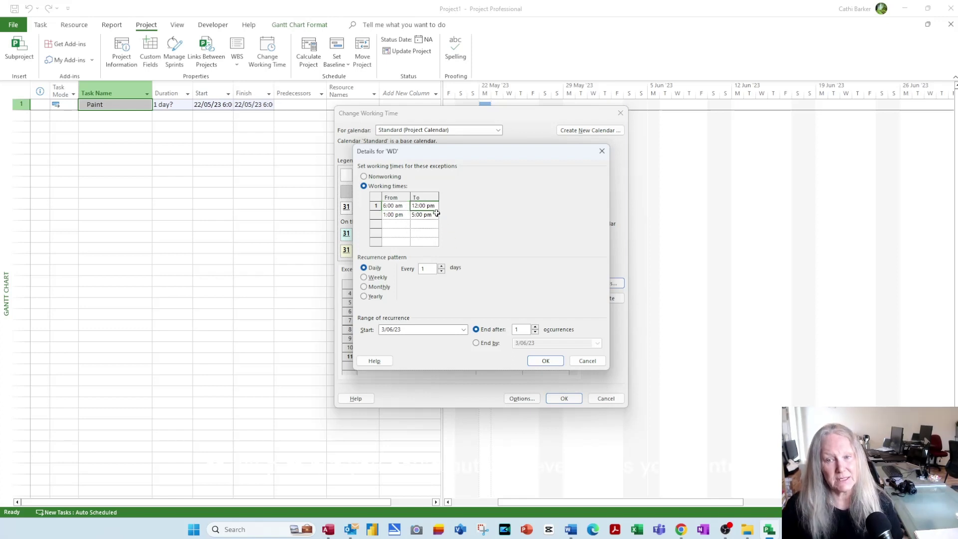
pyautogui.click(415, 205)
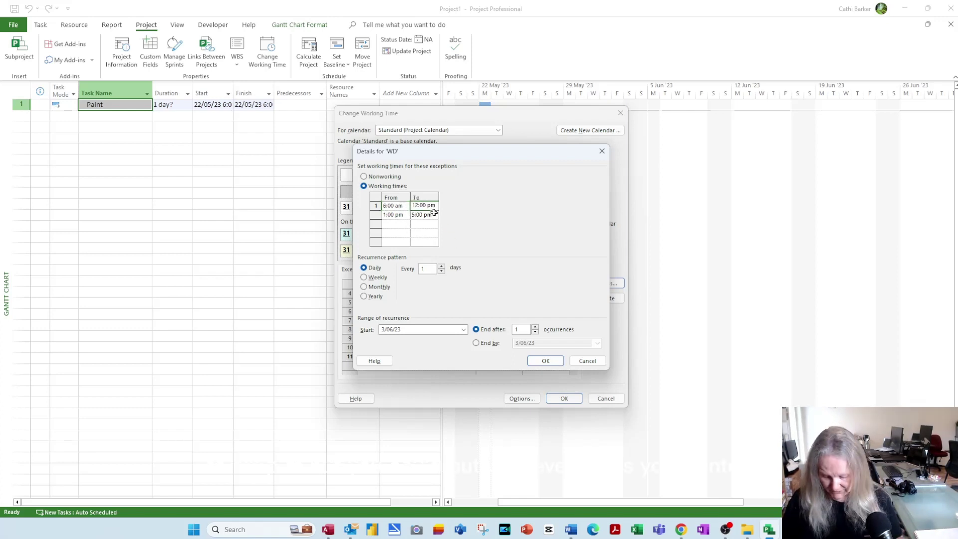
pyautogui.press('BackSpace')
pyautogui.press('Delete')
pyautogui.write('6')
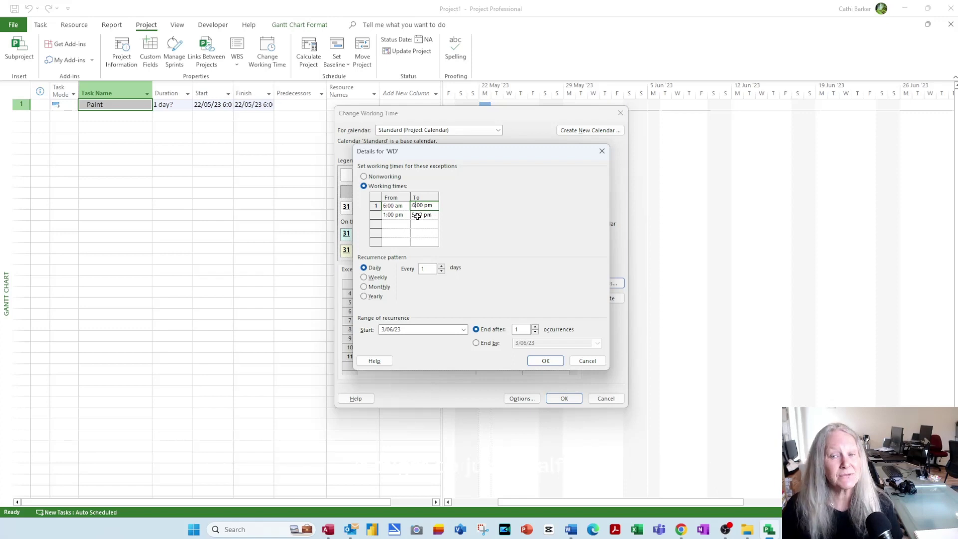
pyautogui.click(381, 215)
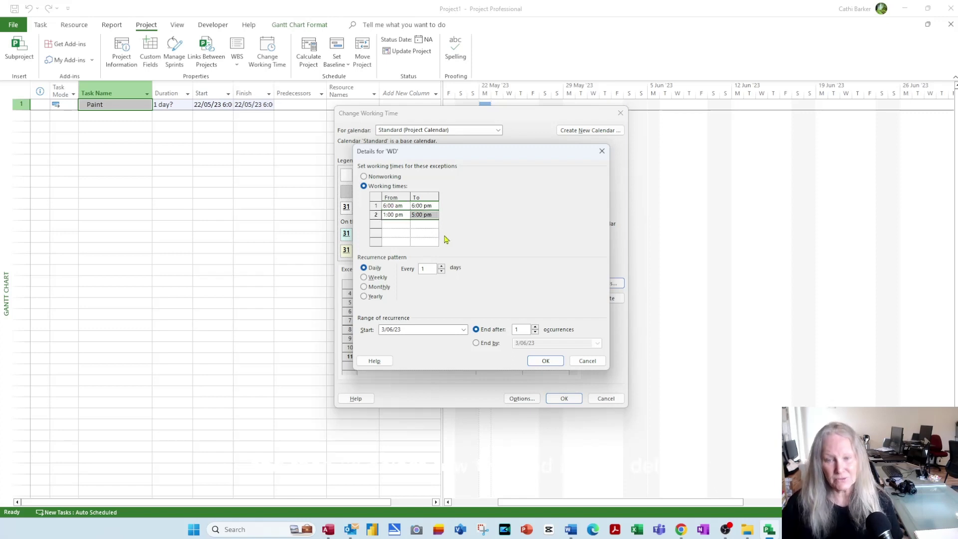
pyautogui.press('Delete')
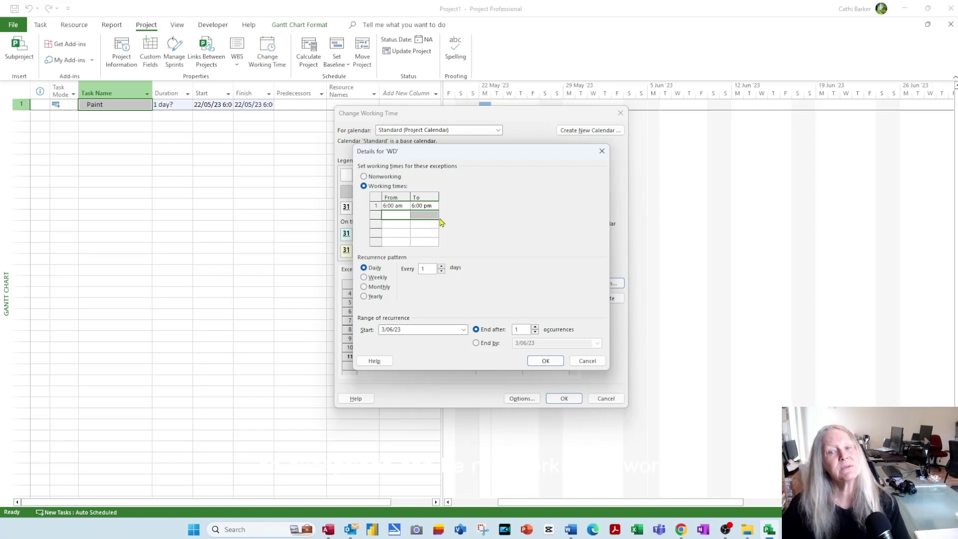
# Review the weekly and monthly recurrence options, set the WD exception to recur yearly on 3 June, and apply its details
pyautogui.moveTo(471, 157); pyautogui.dragTo(764, 178)
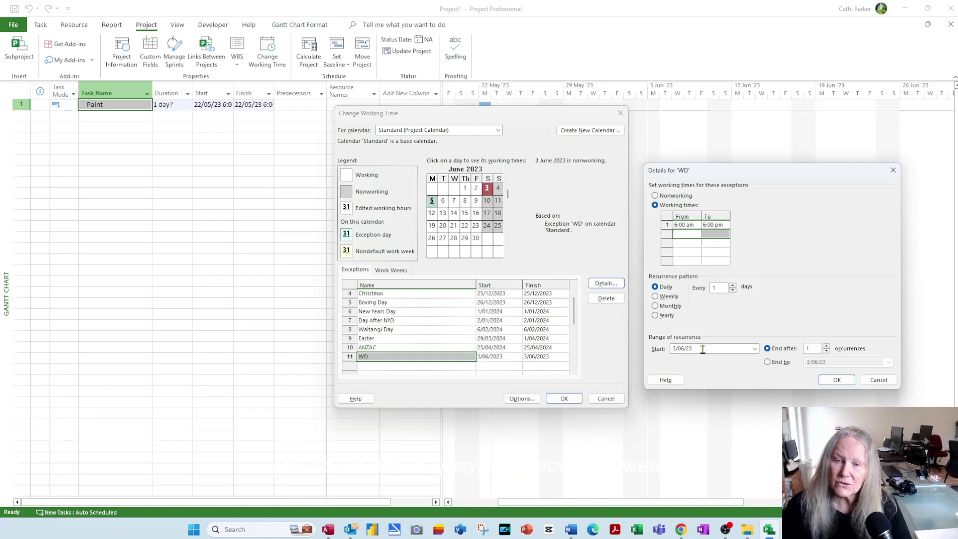
pyautogui.click(672, 297)
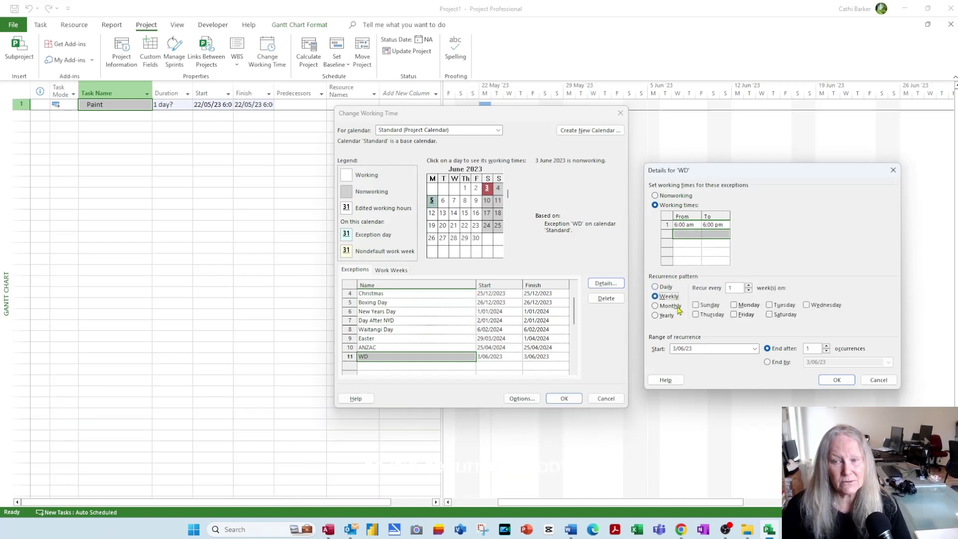
pyautogui.click(678, 306)
pyautogui.click(669, 316)
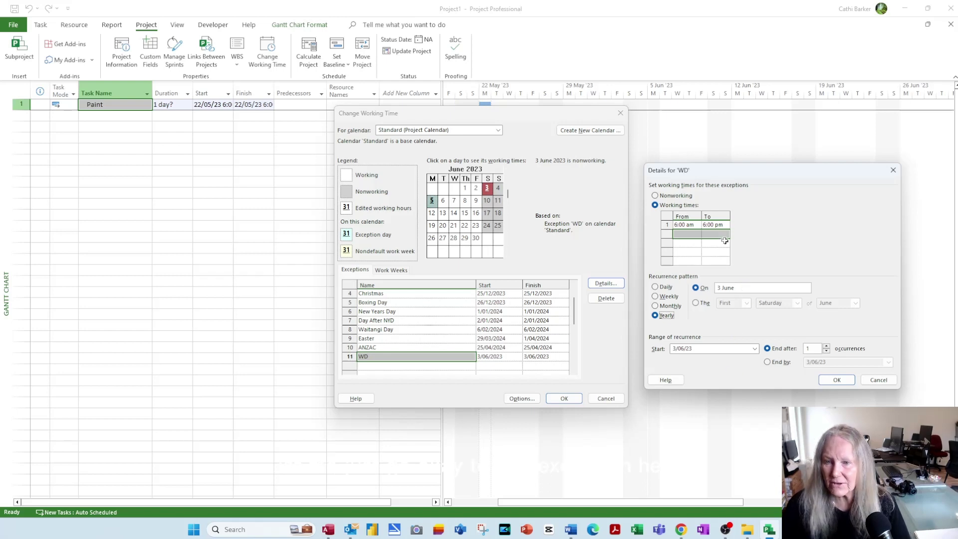
pyautogui.click(836, 379)
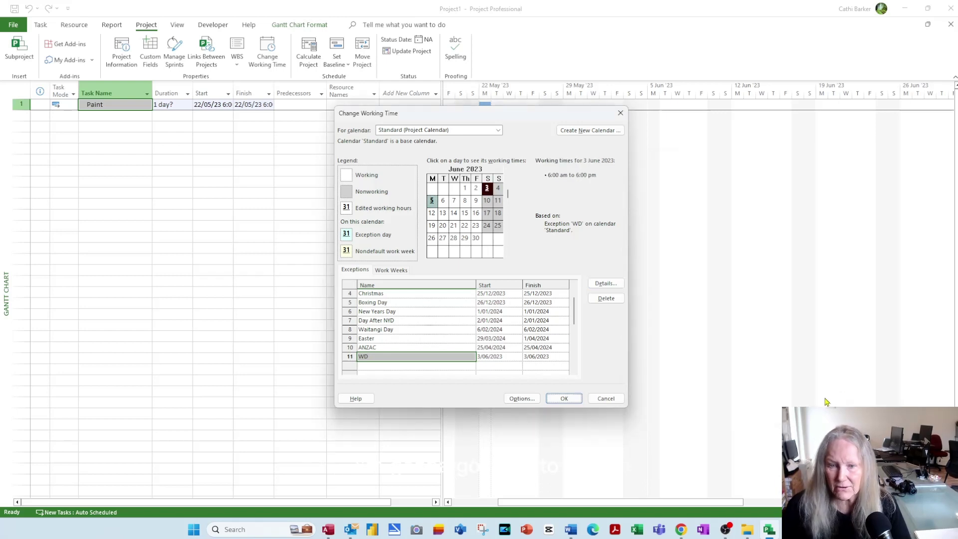
# Make the Christmas exception recur yearly on 25 December through 25/12/2027 and save the working time changes
pyautogui.click(392, 294)
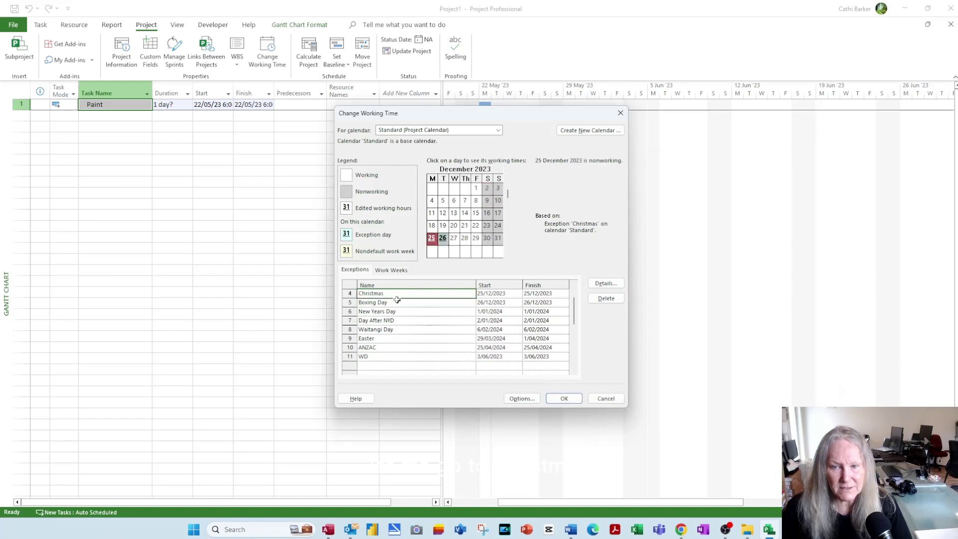
pyautogui.click(611, 283)
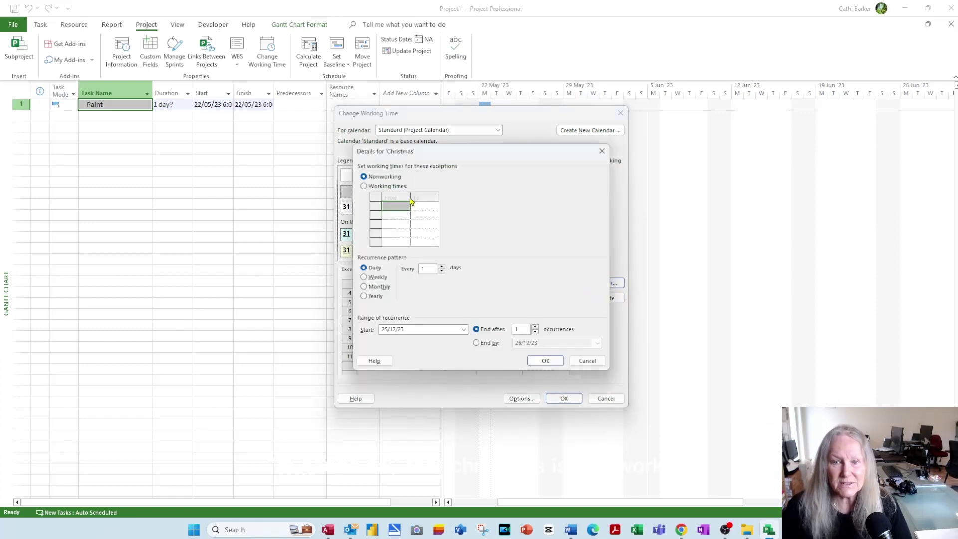
pyautogui.click(375, 297)
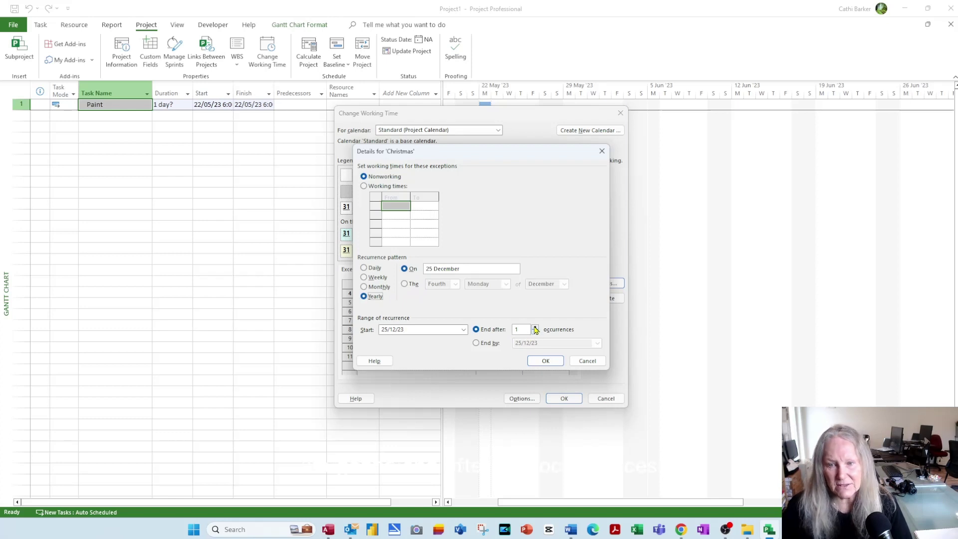
pyautogui.click(546, 361)
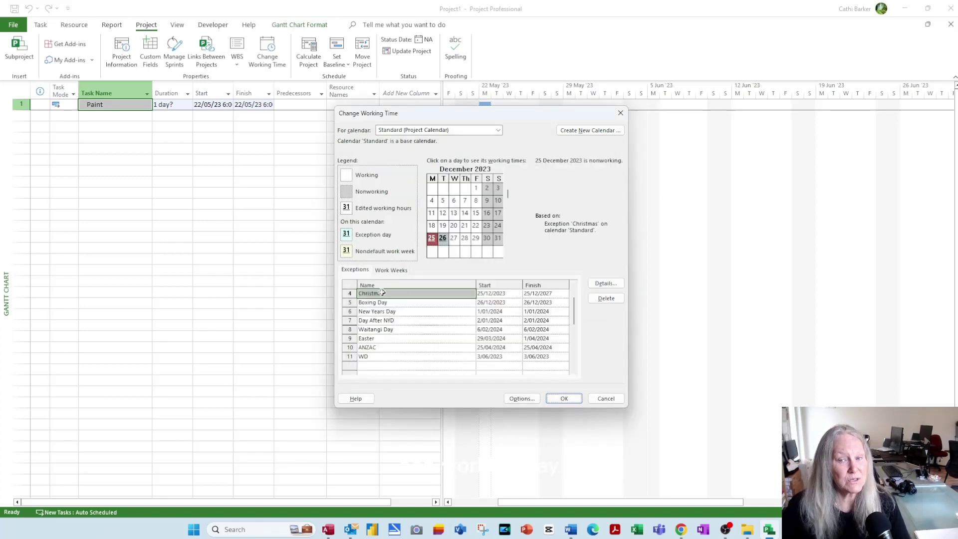
pyautogui.click(563, 398)
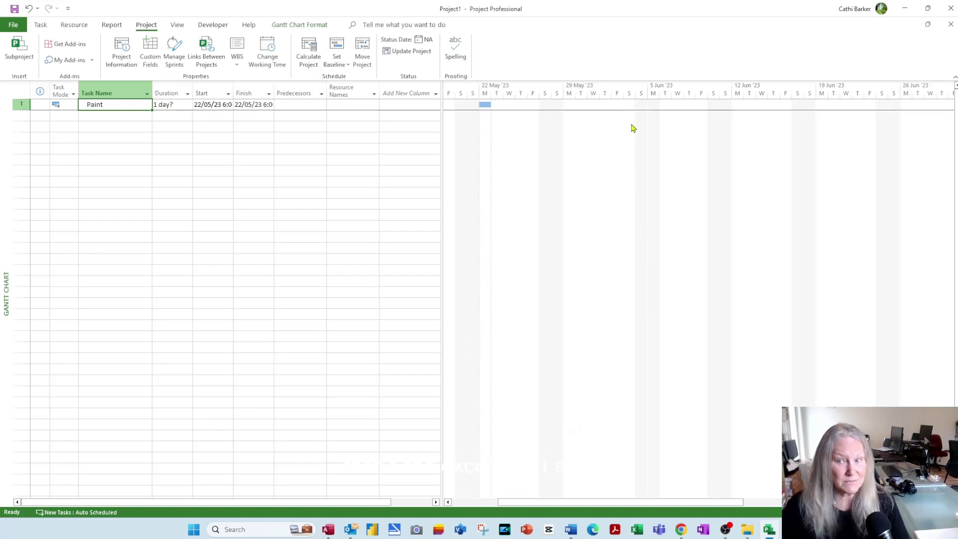
# Reduce the Gantt chart timescale size to 50% and apply it
pyautogui.moveTo(735, 503); pyautogui.dragTo(937, 503)
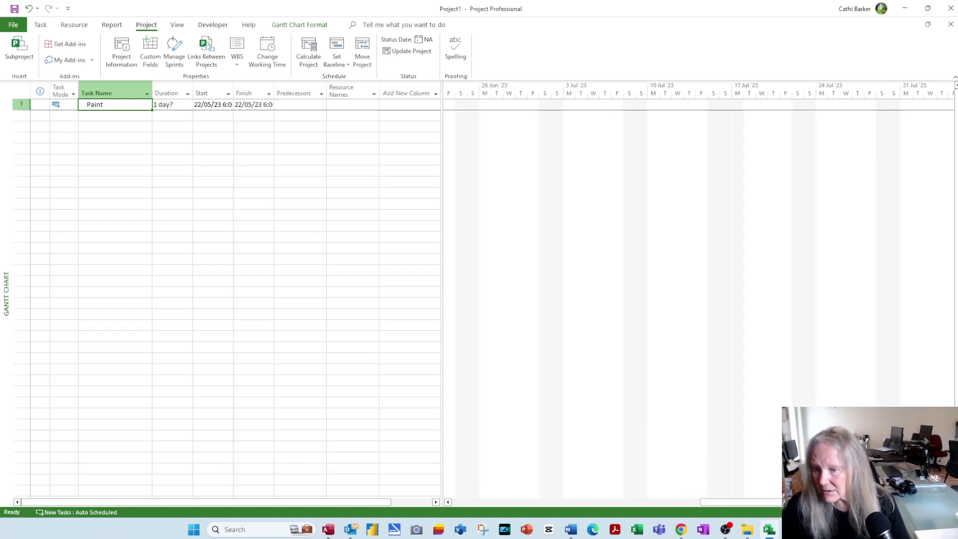
pyautogui.click(949, 502)
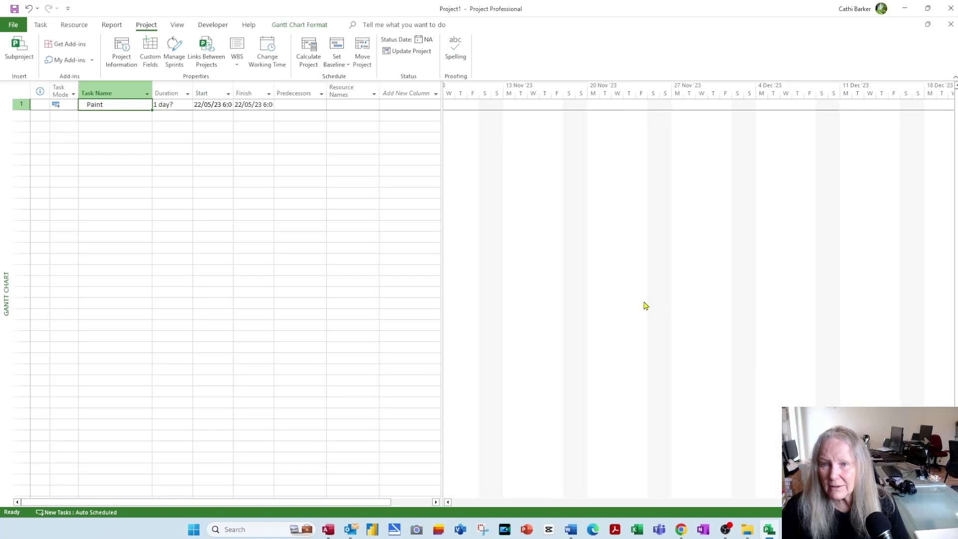
pyautogui.click(950, 502)
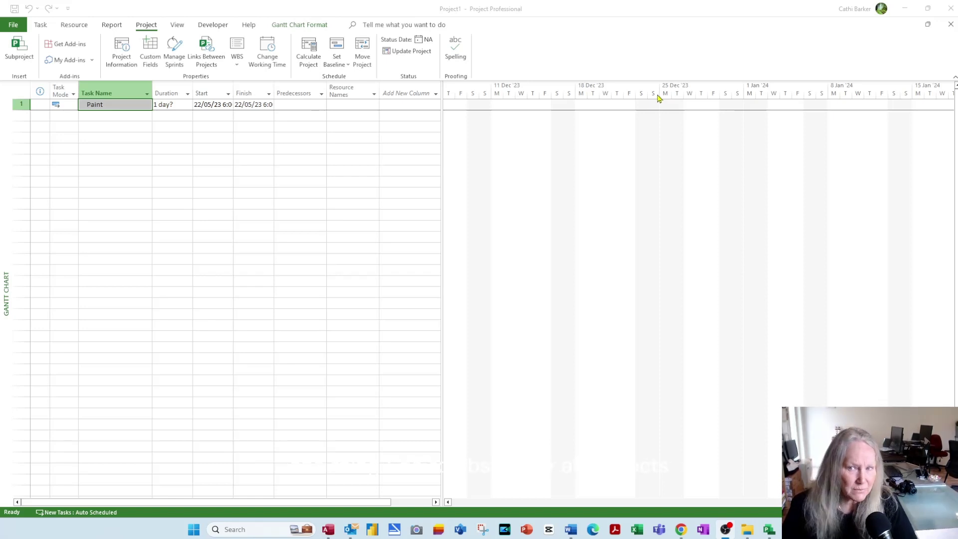
pyautogui.doubleClick(631, 96)
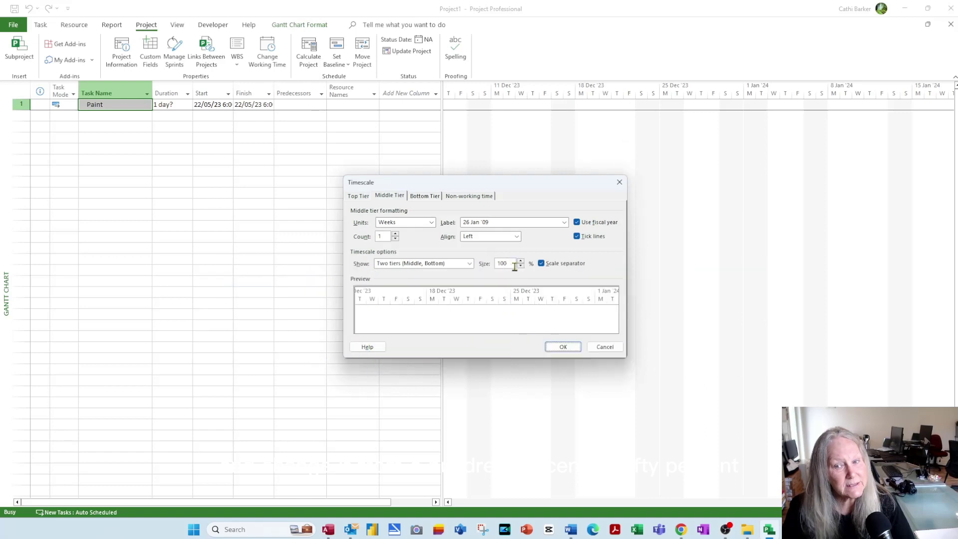
pyautogui.click(520, 266)
pyautogui.click(520, 266)
pyautogui.click(520, 266)
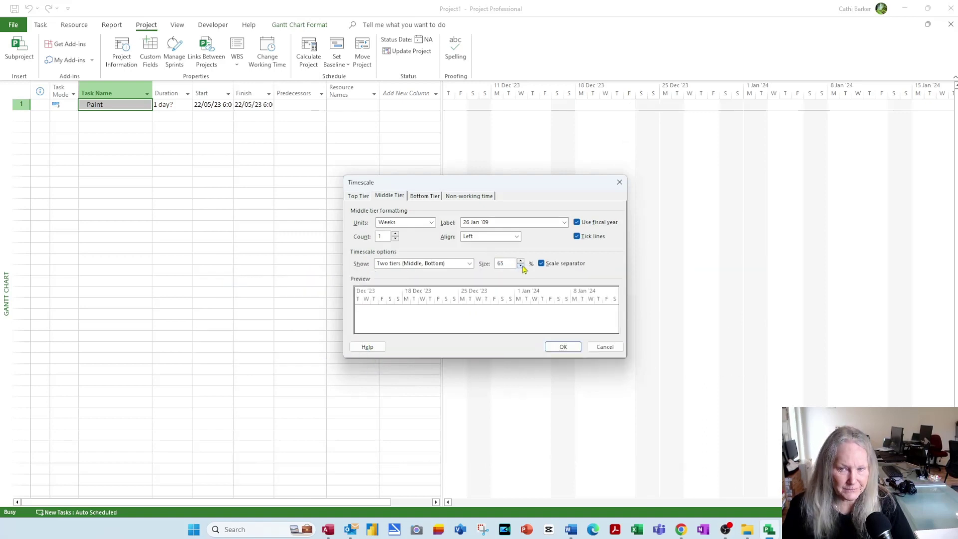
pyautogui.click(520, 266)
pyautogui.click(521, 266)
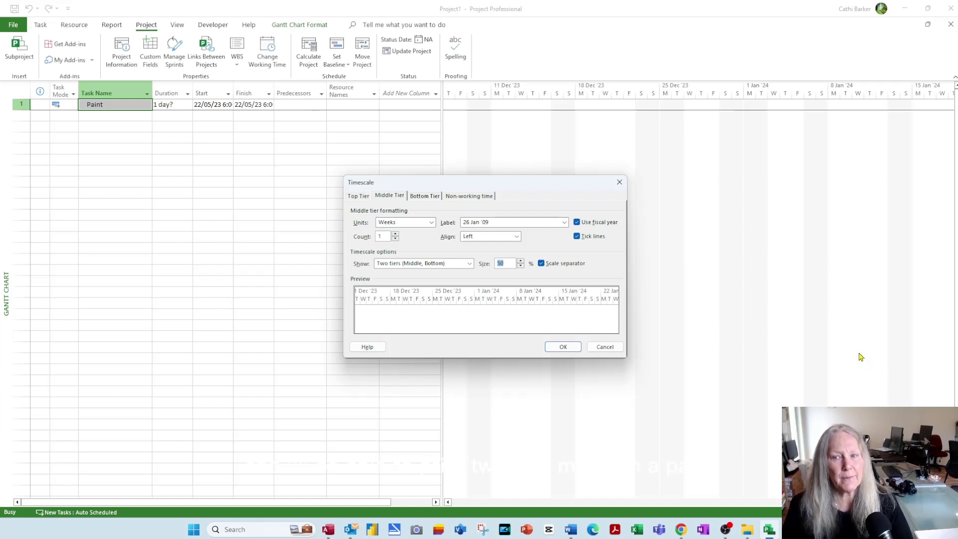
pyautogui.click(563, 347)
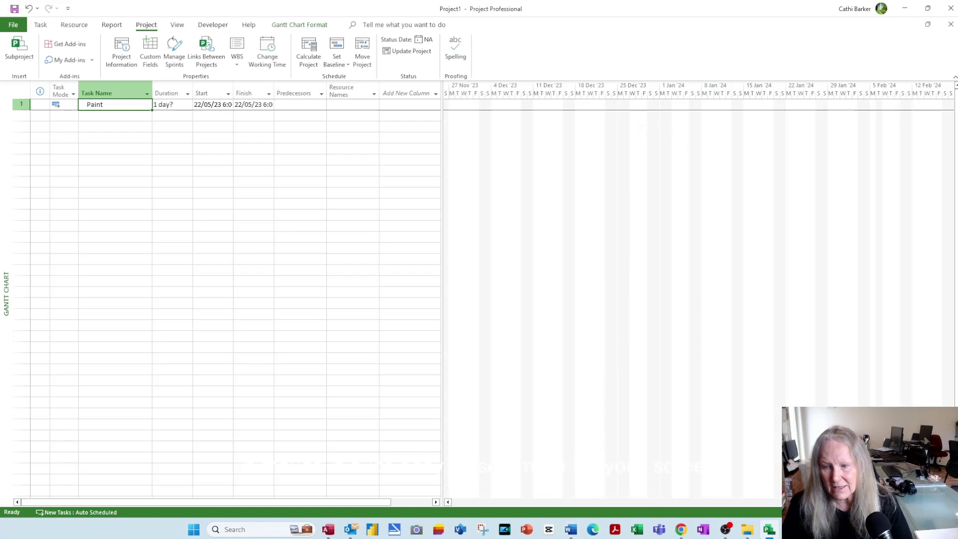
# Set the Gantt chart timescale to show three tiers (Top, Middle, Bottom)
pyautogui.hscroll(-12, 698, 299)
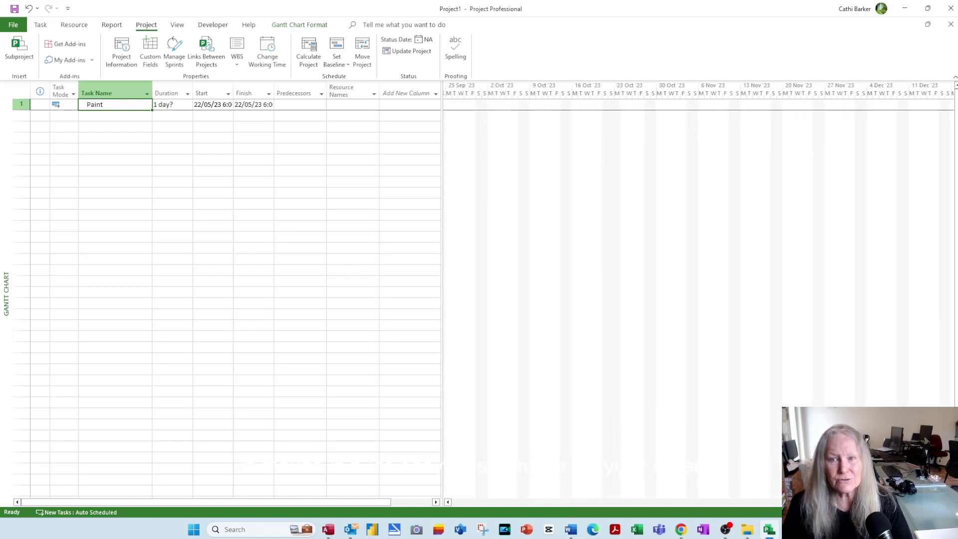
pyautogui.moveTo(771, 503); pyautogui.dragTo(493, 506)
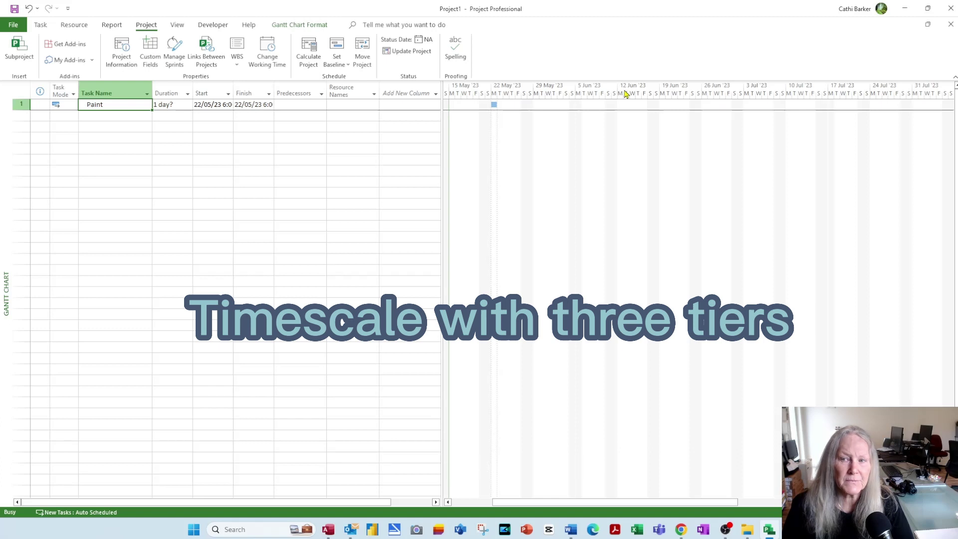
pyautogui.doubleClick(624, 92)
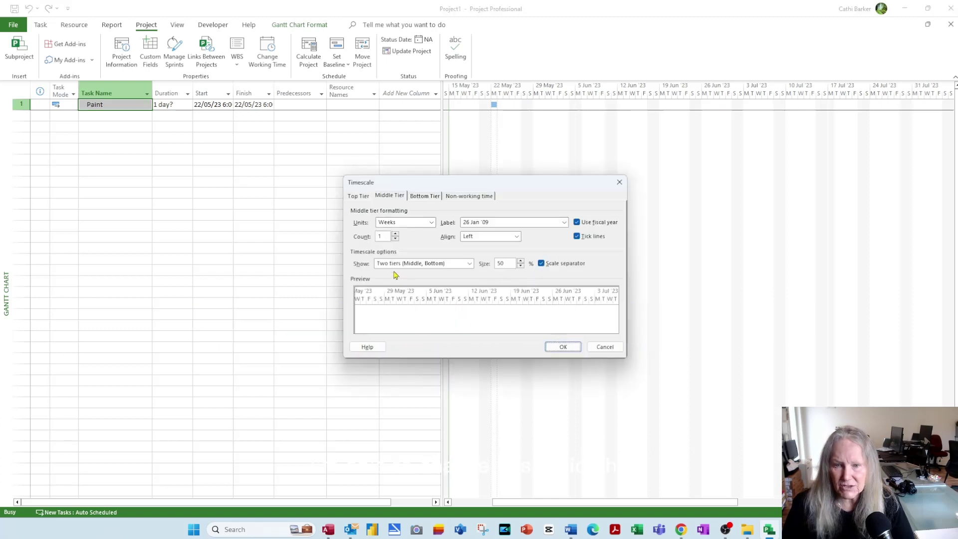
pyautogui.click(470, 264)
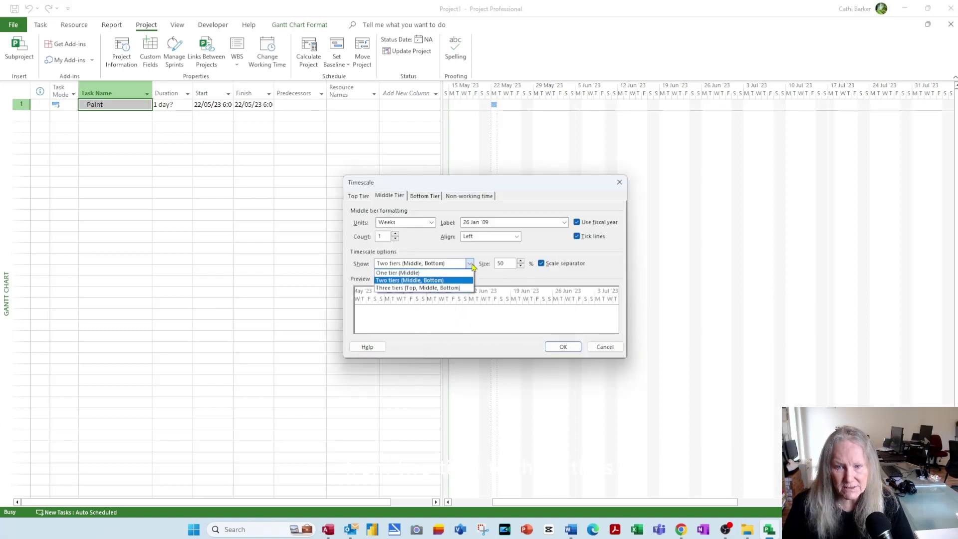
pyautogui.click(447, 289)
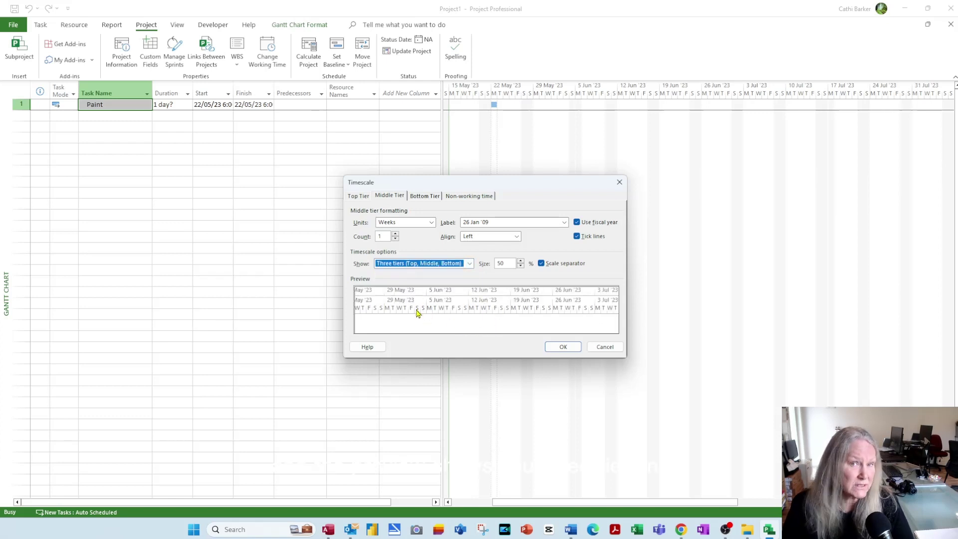
# Check the timescale's bottom tier settings and centre the middle tier's week labels
pyautogui.click(425, 196)
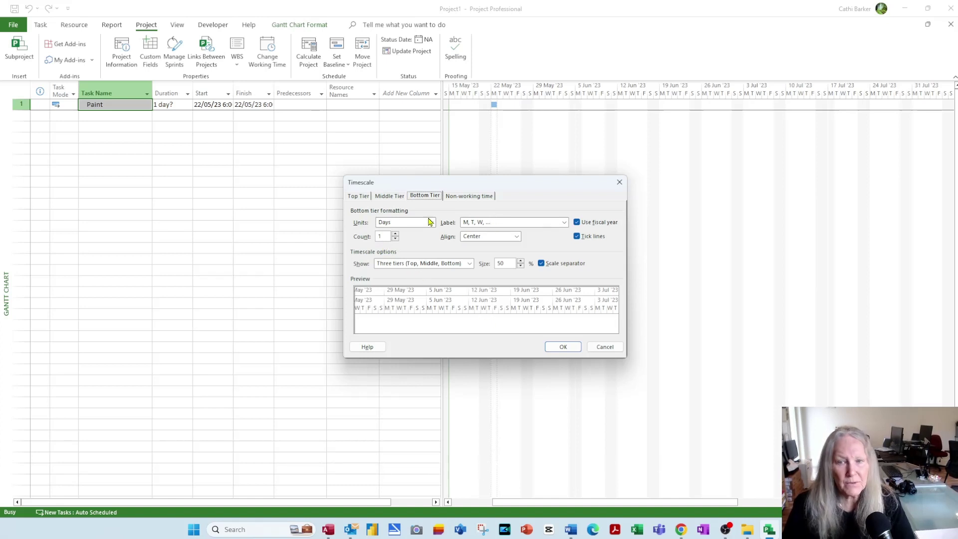
pyautogui.click(390, 196)
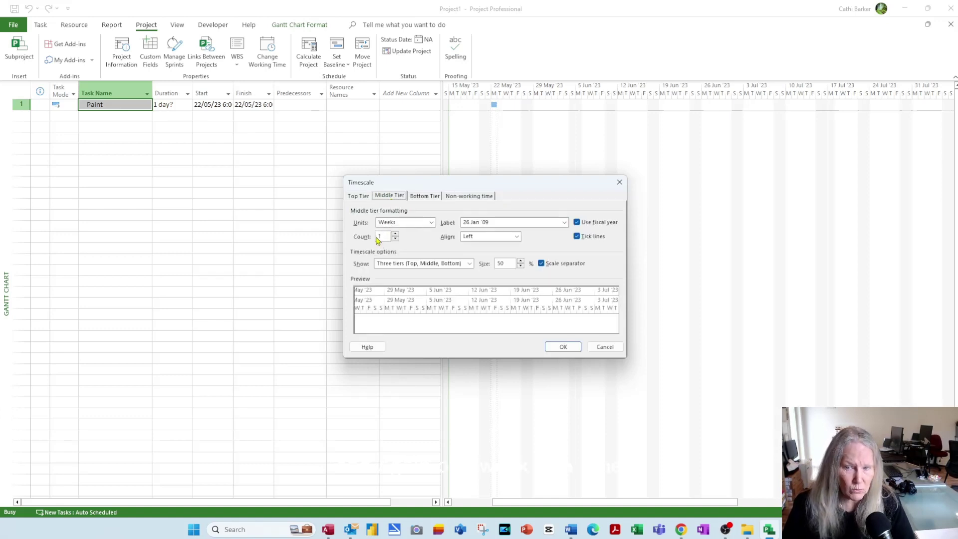
pyautogui.click(516, 237)
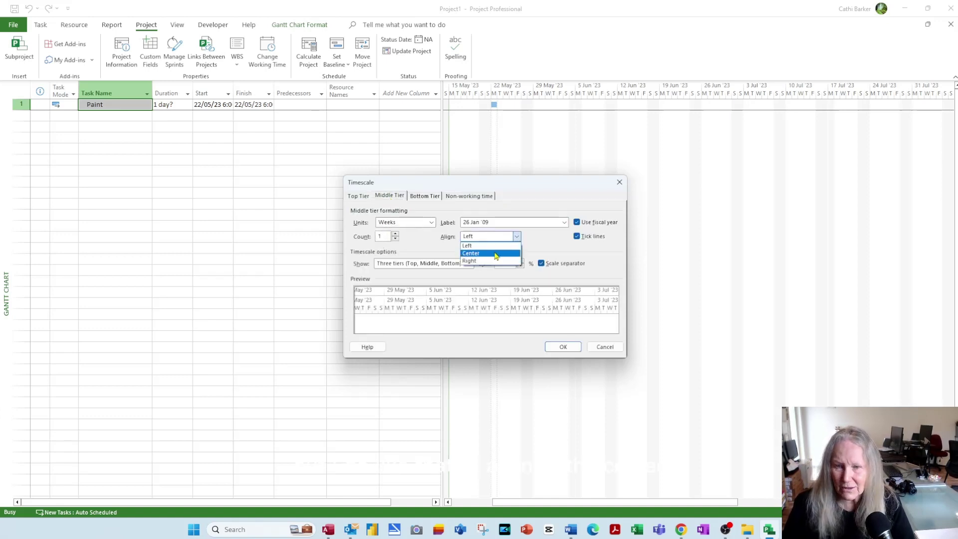
pyautogui.click(495, 253)
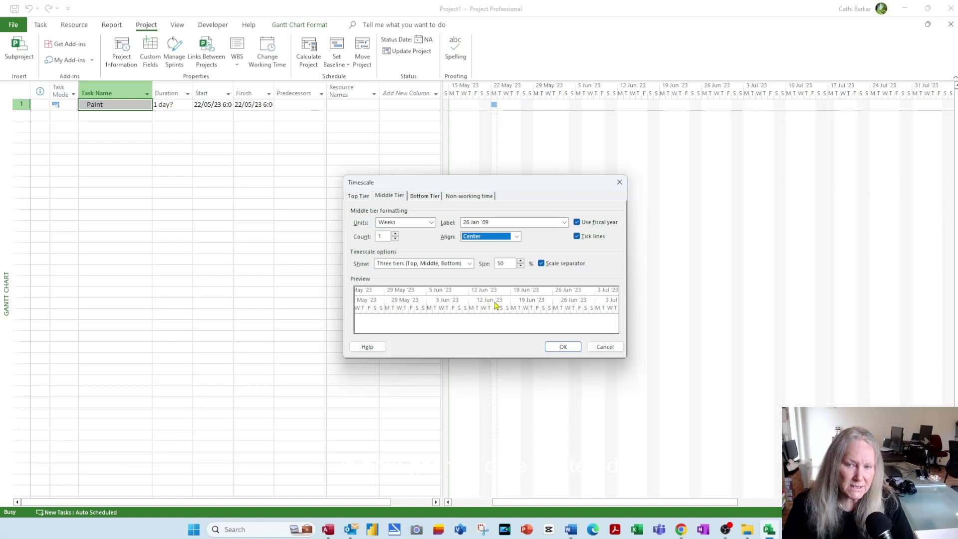
# Centre the timescale's top tier, label it "Week 1, Week 2, ... (From Start)", and apply the timescale
pyautogui.click(357, 197)
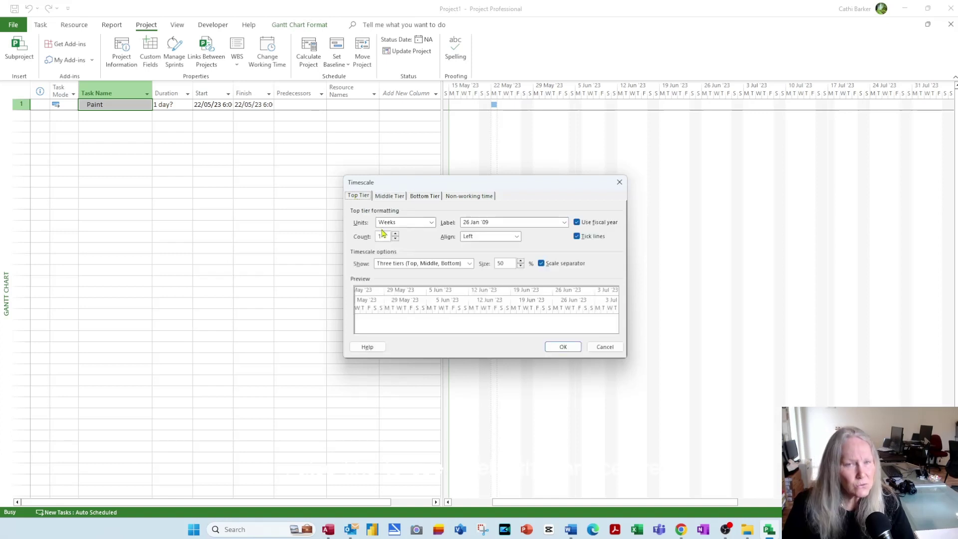
pyautogui.click(516, 236)
pyautogui.click(495, 253)
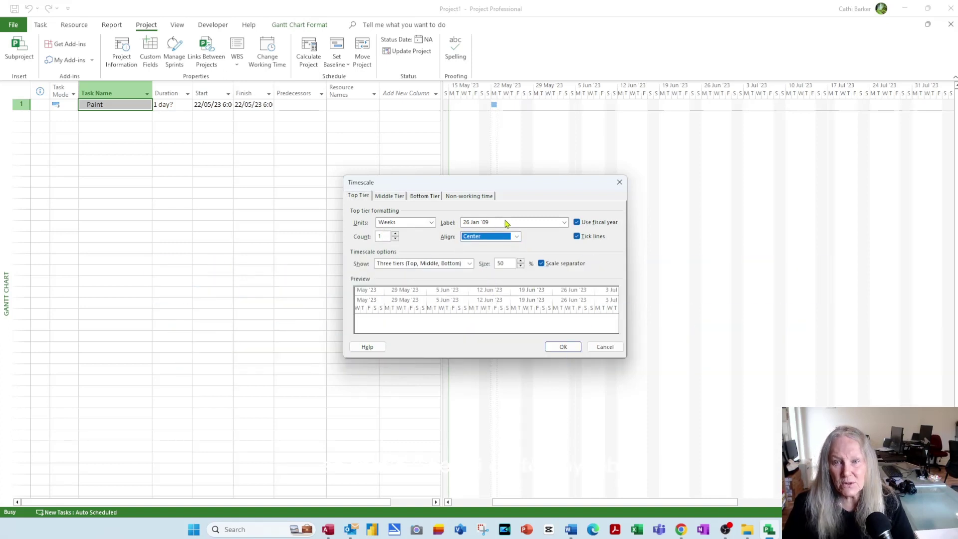
pyautogui.click(565, 223)
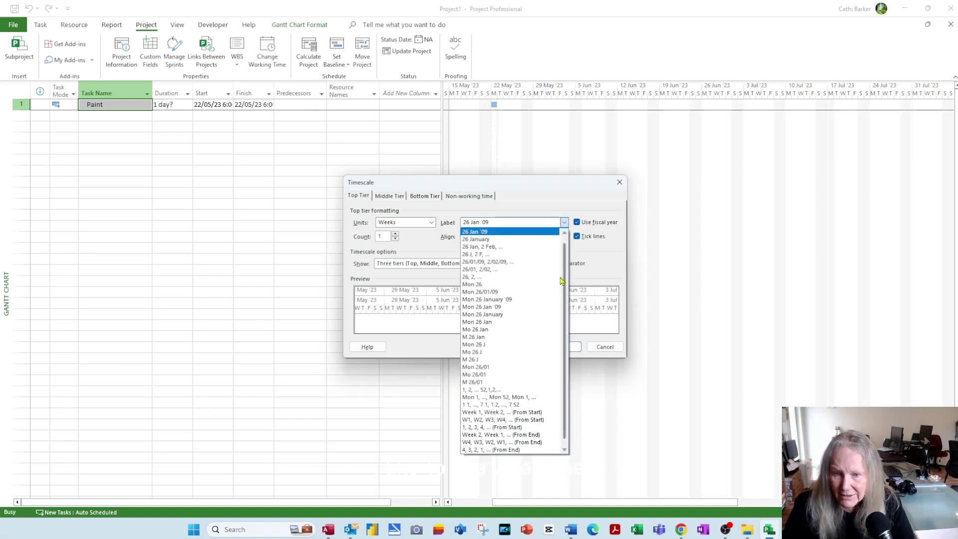
pyautogui.click(537, 413)
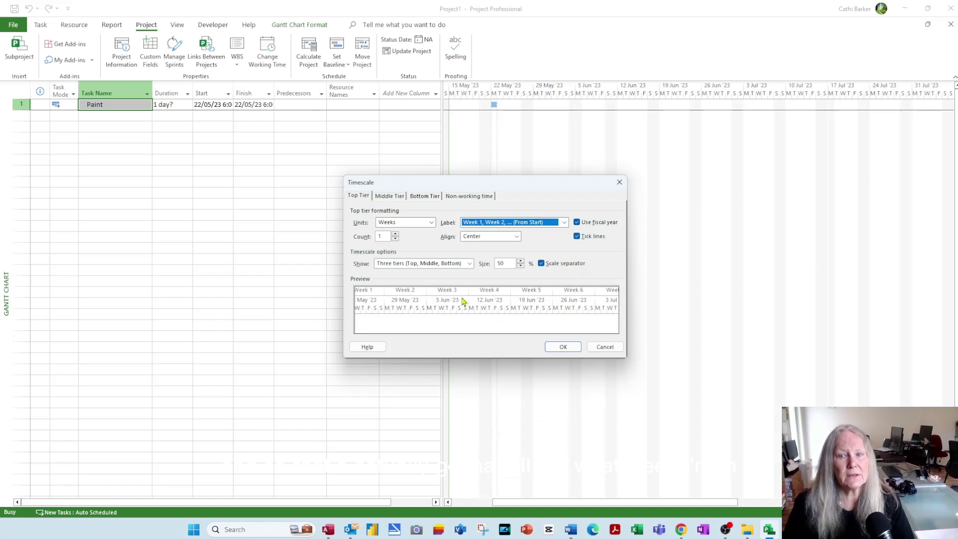
pyautogui.click(563, 346)
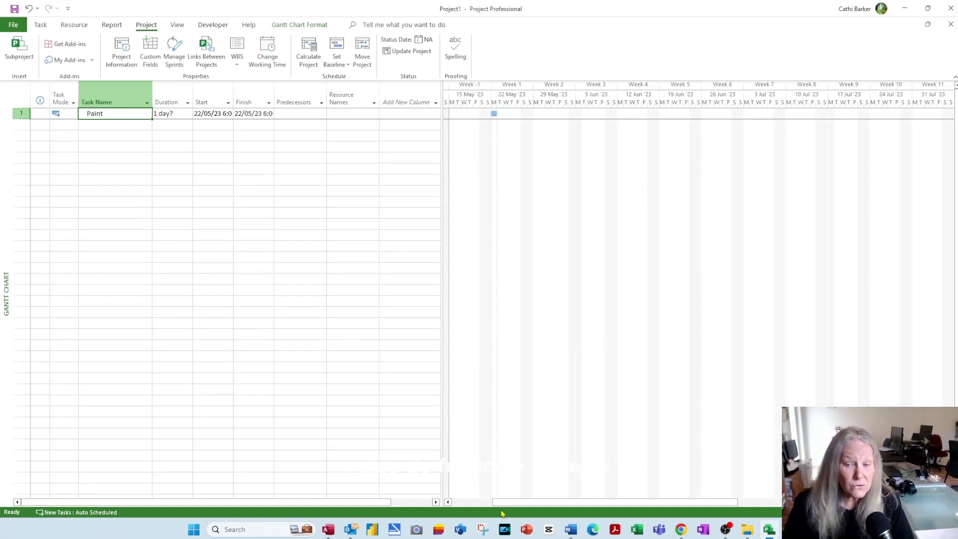
# Review the timescale tiers and nonworking-time patterns, set the nonworking-time color to the lightest blue theme shade, and apply it
pyautogui.moveTo(507, 504); pyautogui.dragTo(487, 506)
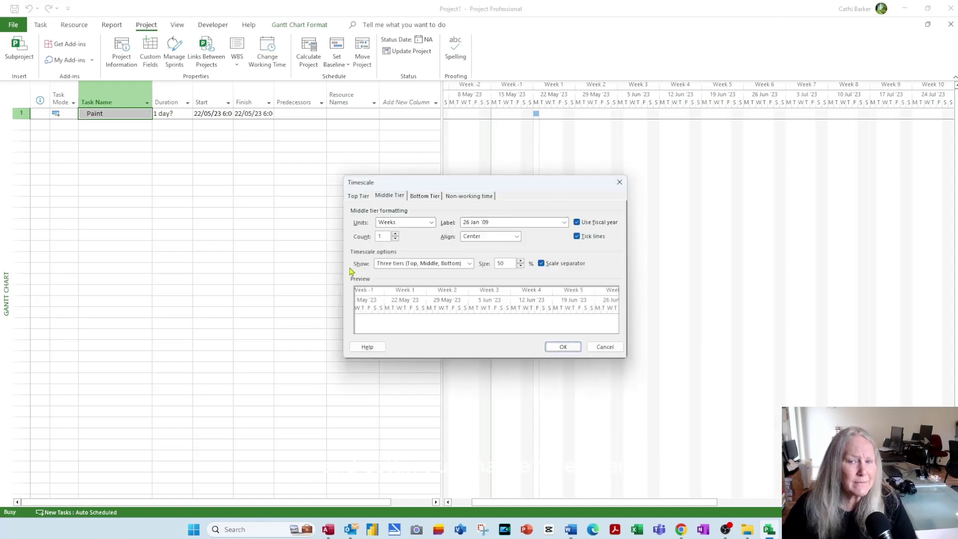
pyautogui.click(360, 197)
pyautogui.click(388, 196)
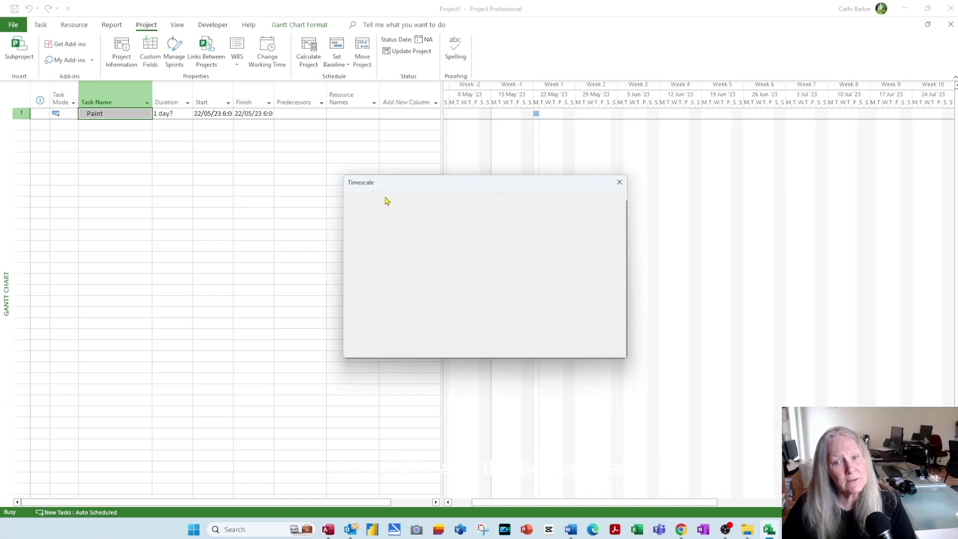
pyautogui.click(426, 197)
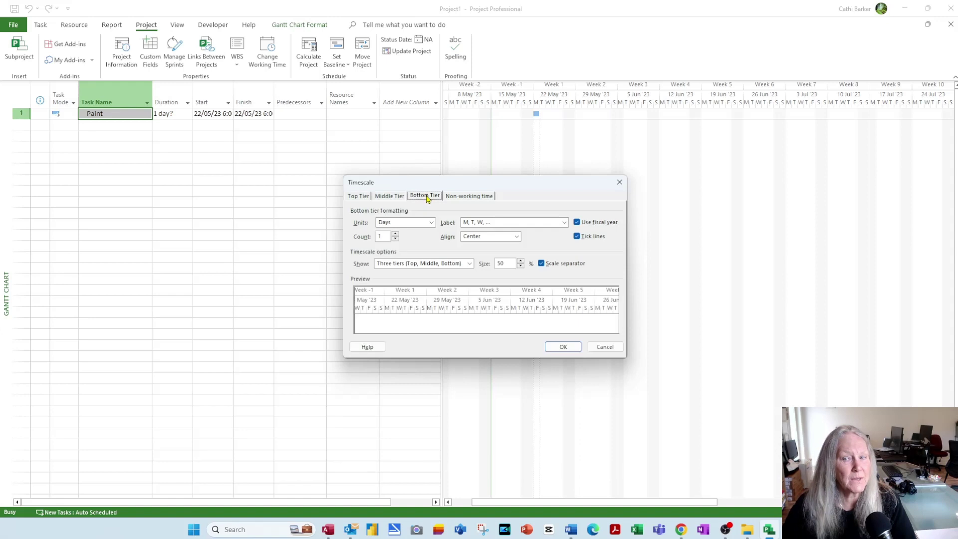
pyautogui.click(465, 199)
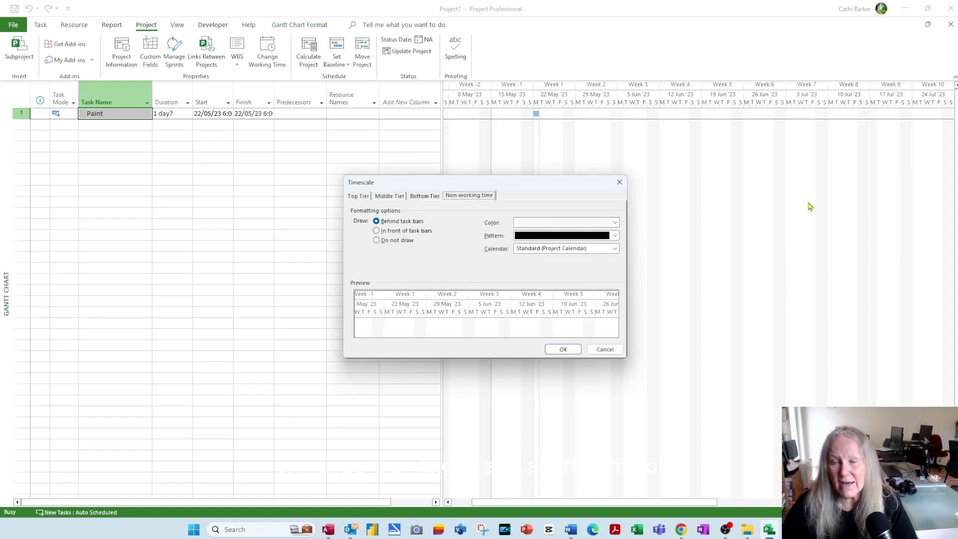
pyautogui.click(615, 223)
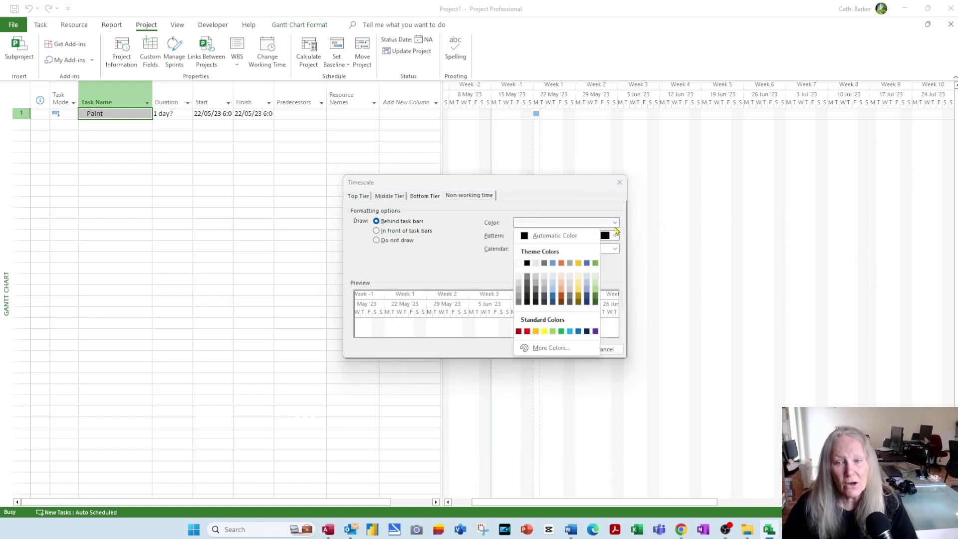
pyautogui.click(586, 274)
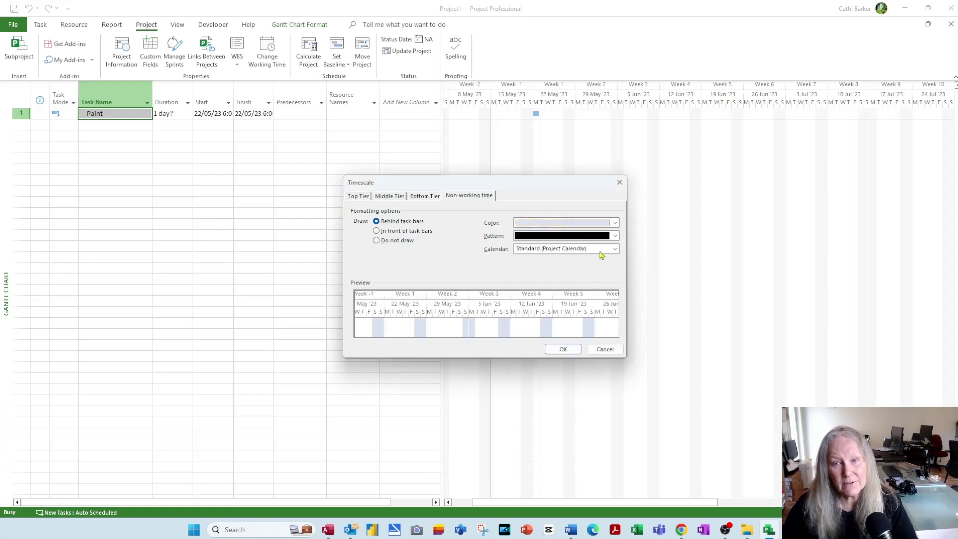
pyautogui.click(616, 236)
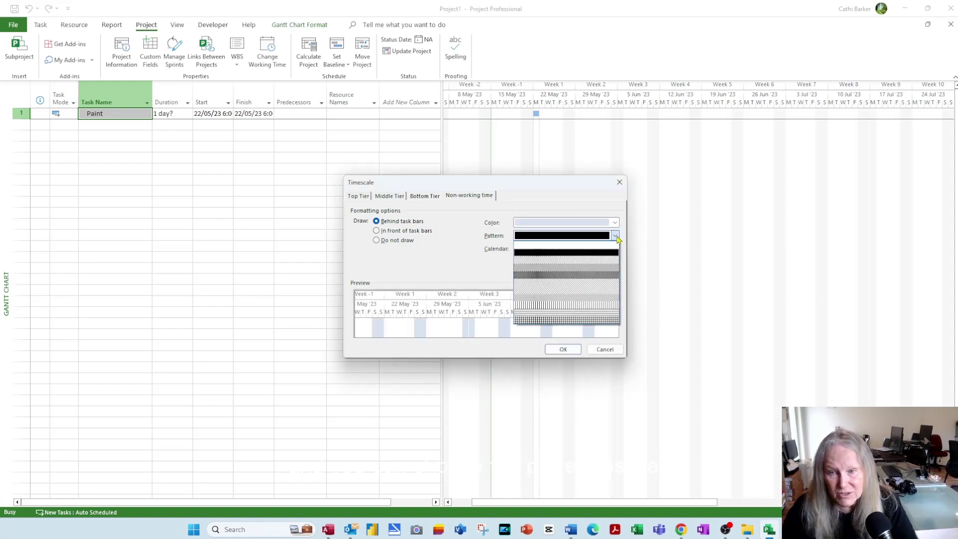
pyautogui.click(616, 236)
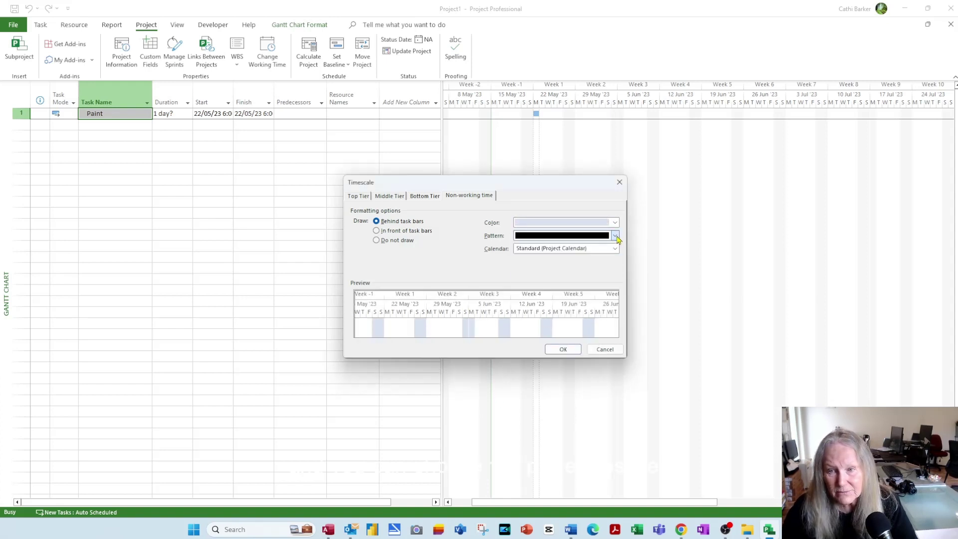
pyautogui.click(563, 349)
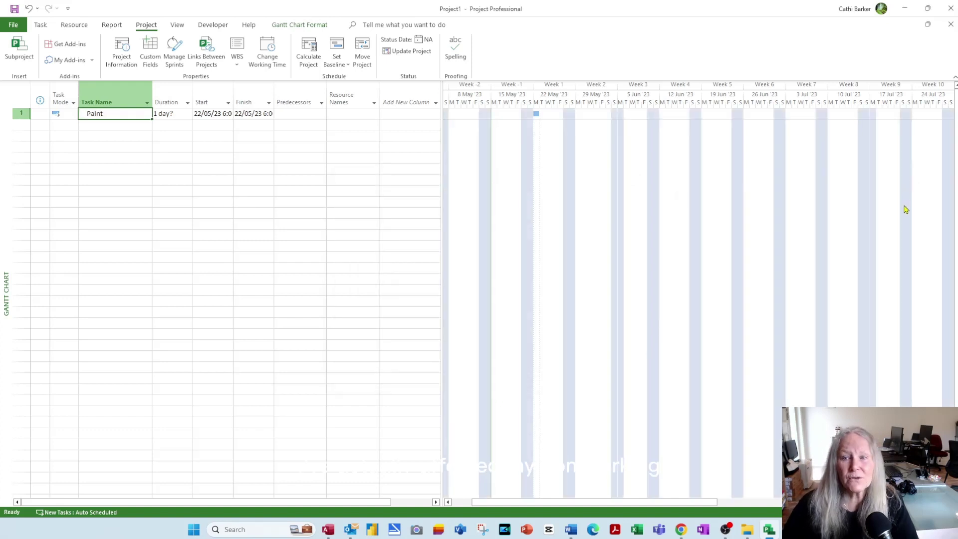
# Undo the nonworking-time colour change and check the number of undo levels in the advanced project options
pyautogui.click(30, 9)
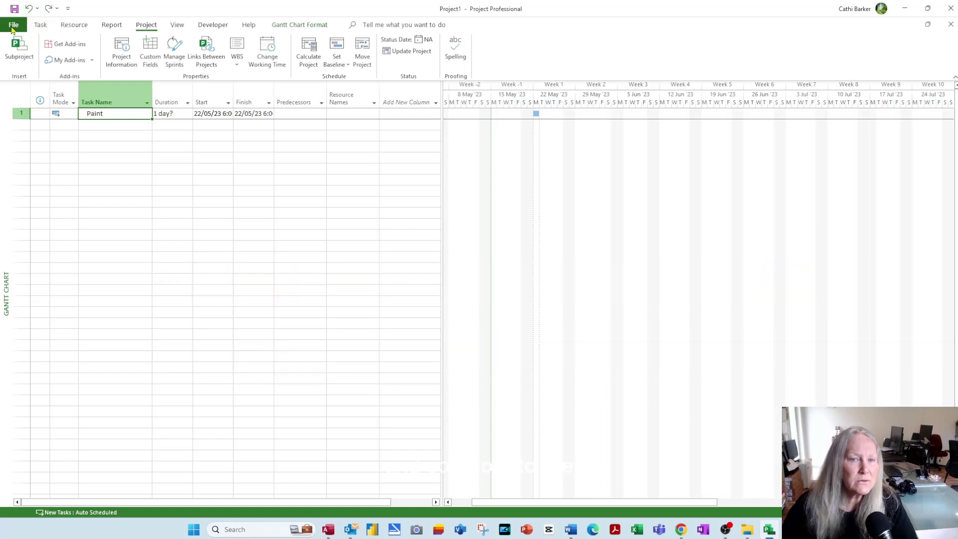
pyautogui.click(13, 25)
pyautogui.click(44, 506)
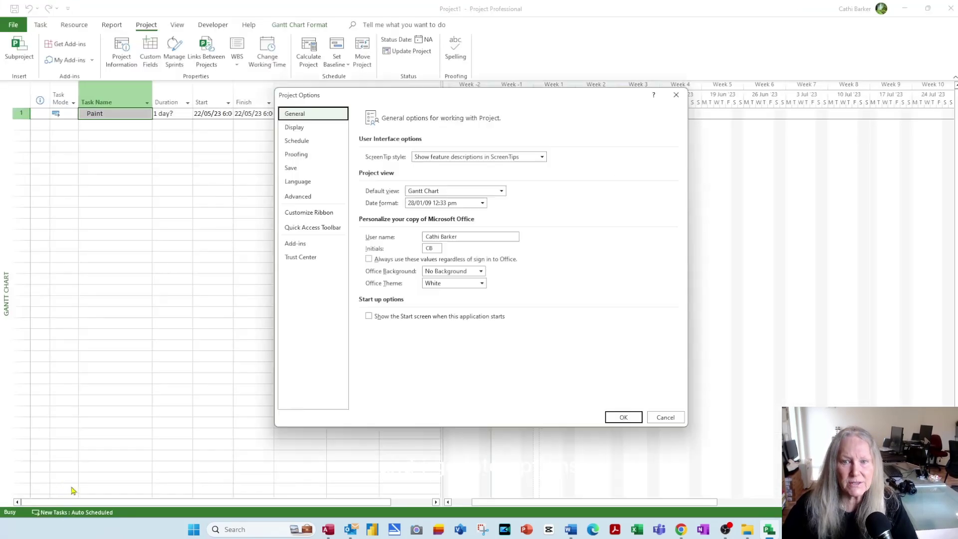
pyautogui.click(314, 199)
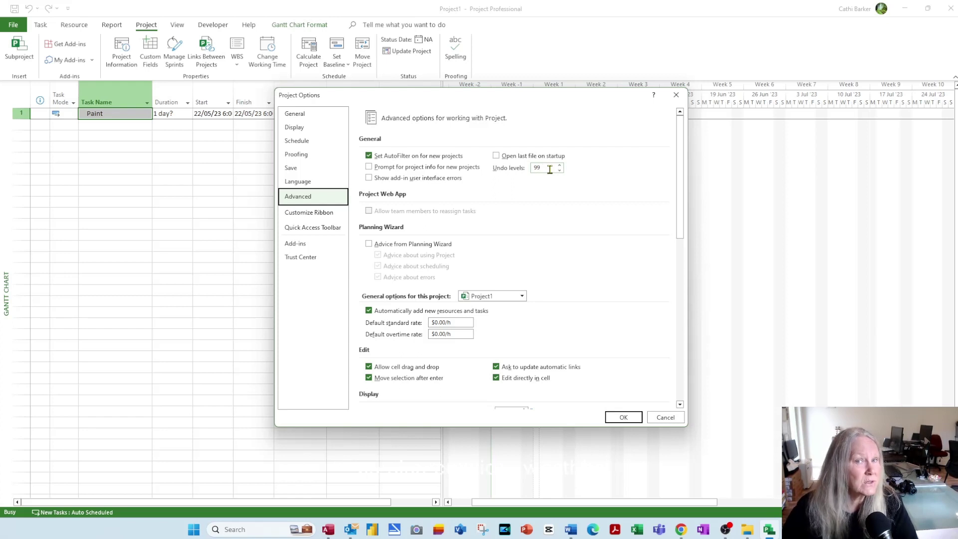
pyautogui.click(663, 417)
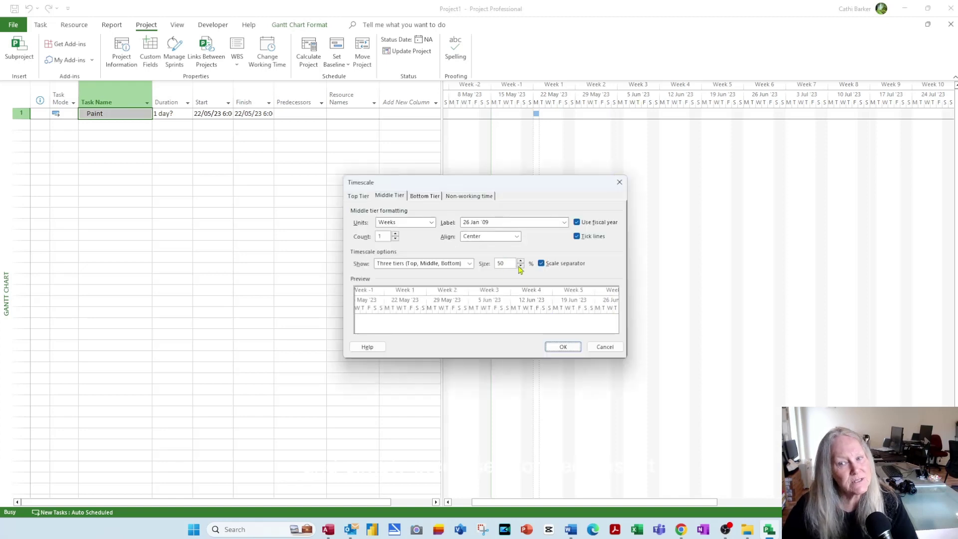
# Check the size setting in the timescale options and the Zoom Slider option for the status bar
pyautogui.click(604, 347)
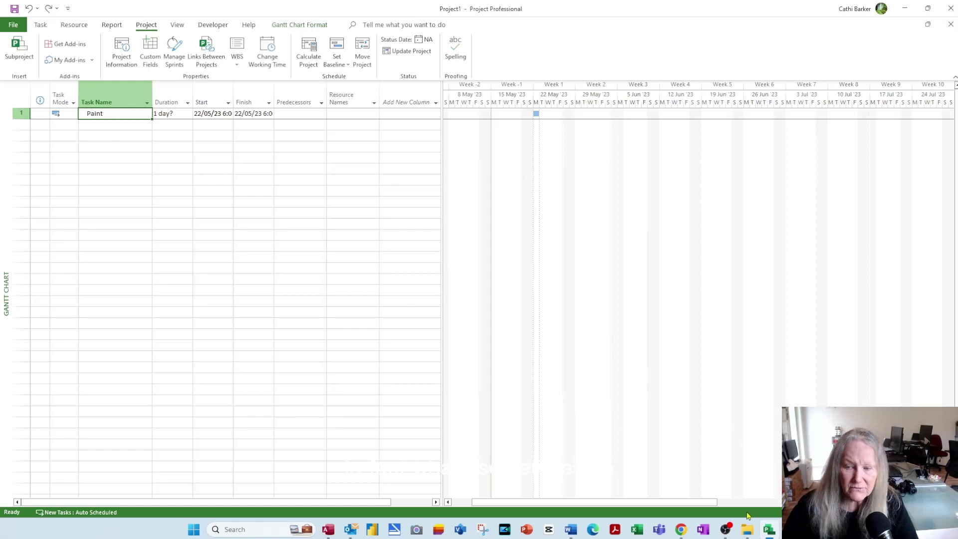
pyautogui.rightClick(722, 513)
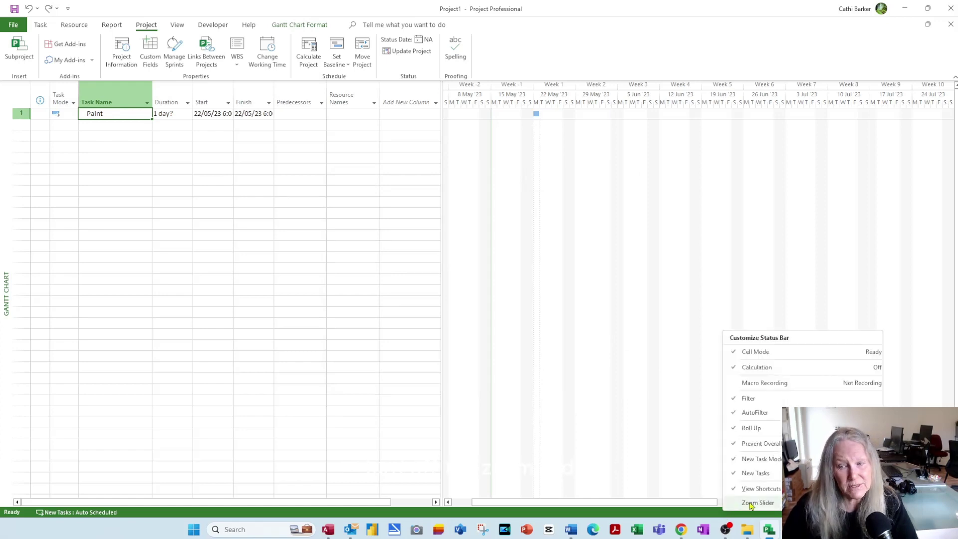
pyautogui.click(704, 511)
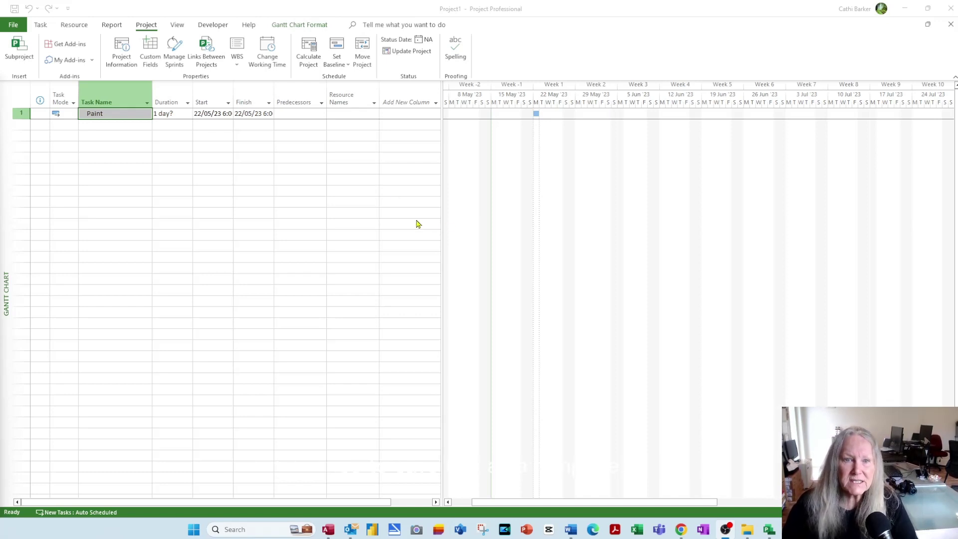
pyautogui.click(15, 27)
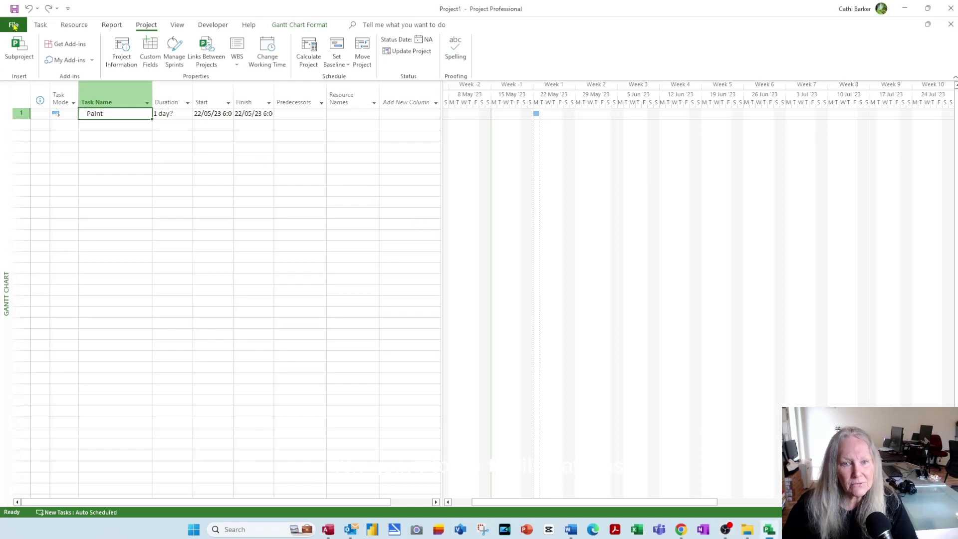
pyautogui.click(14, 27)
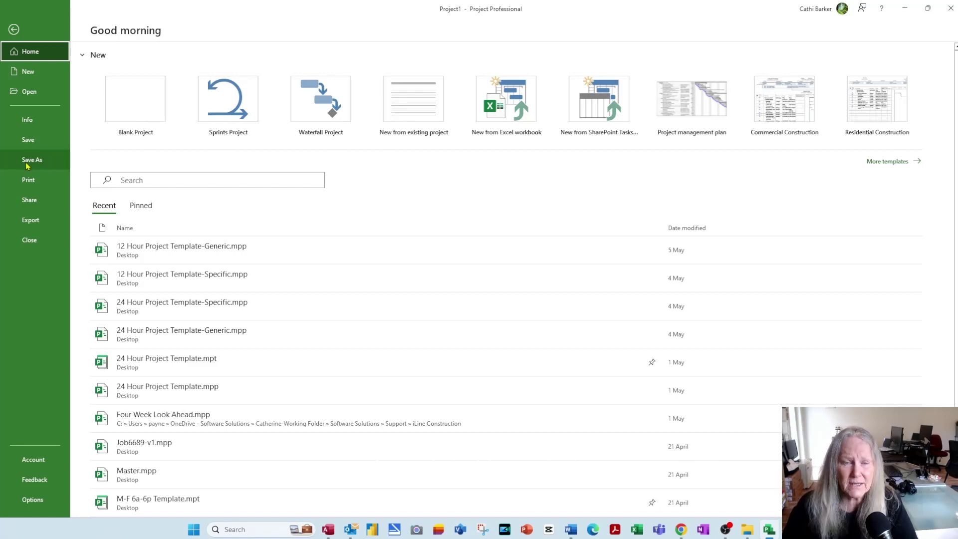
pyautogui.click(13, 29)
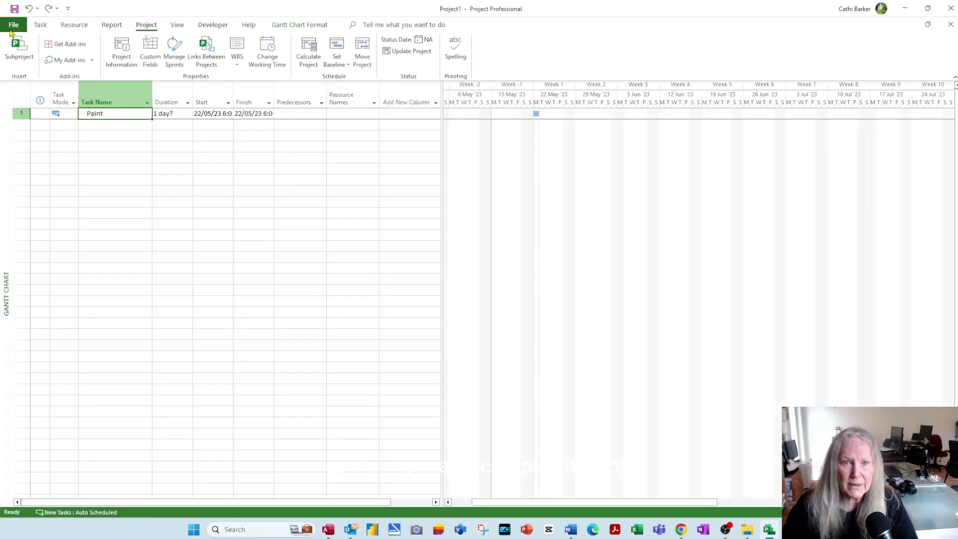
# Add the Save As command to the Quick Access Toolbar
pyautogui.click(68, 9)
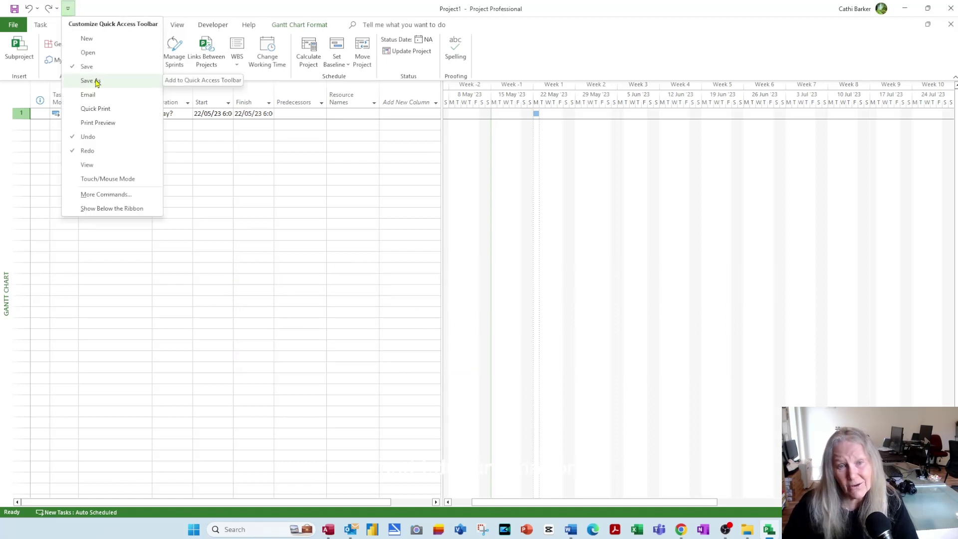
pyautogui.click(95, 81)
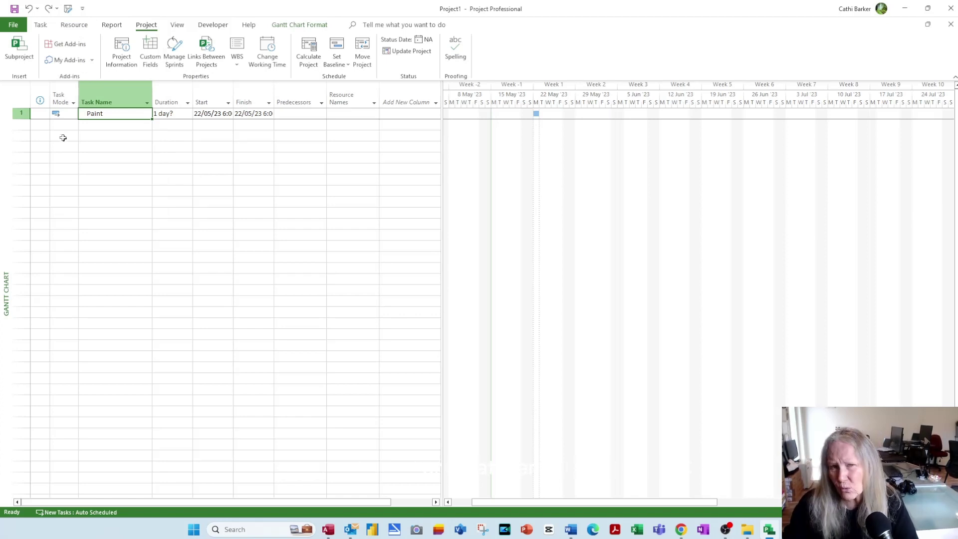
# Start saving a copy of the project as a Project Template (*.mpt) and choose the Desktop as its location
pyautogui.click(68, 9)
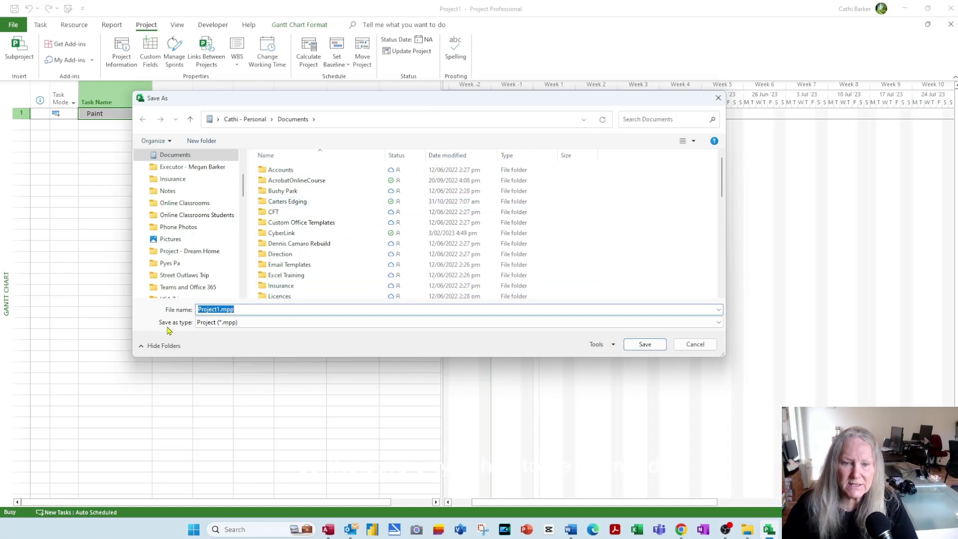
pyautogui.click(212, 323)
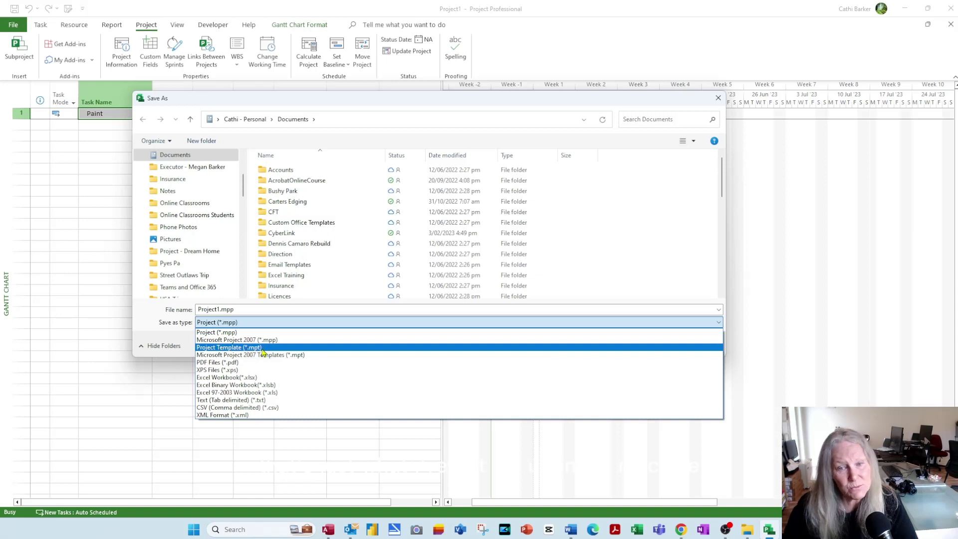
pyautogui.click(226, 349)
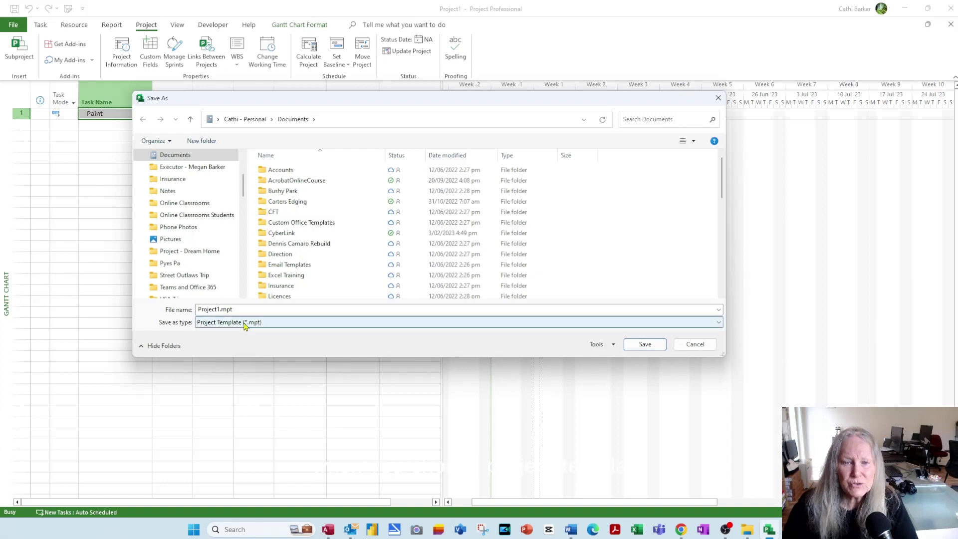
pyautogui.scroll(-5, 248, 215)
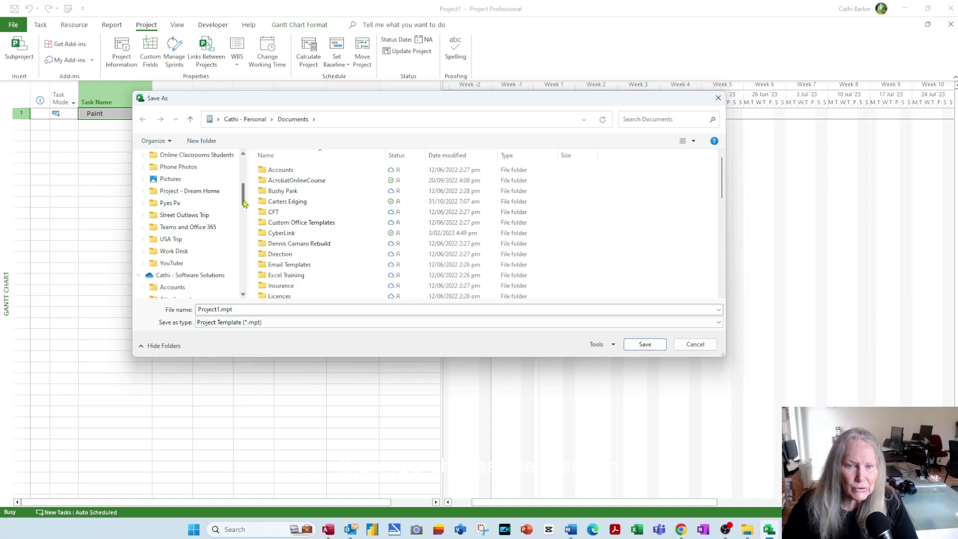
pyautogui.scroll(-3, 247, 222)
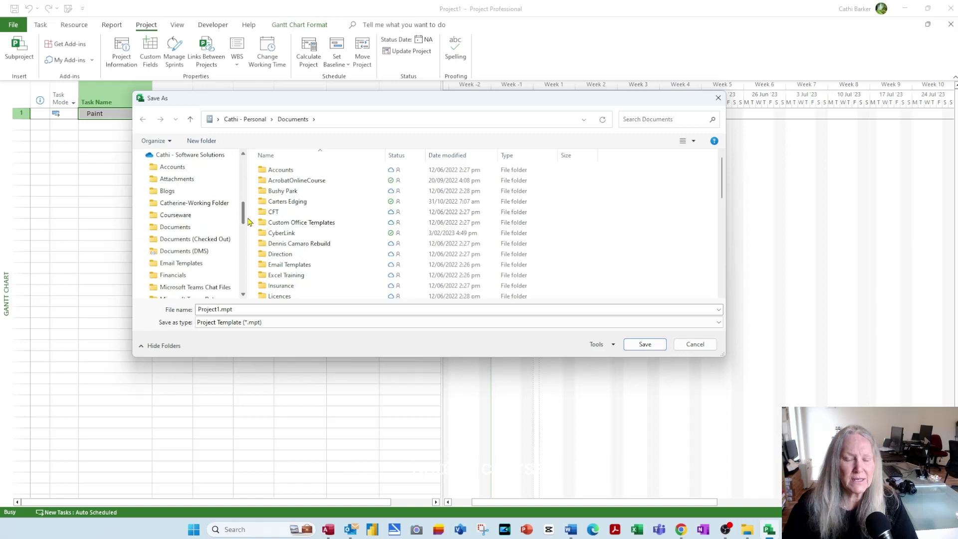
pyautogui.scroll(-5, 248, 229)
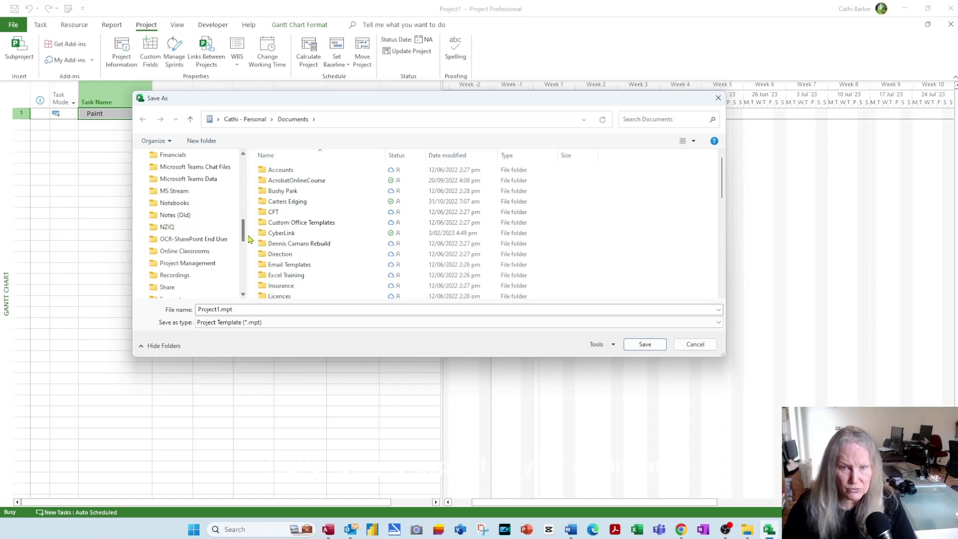
pyautogui.scroll(-1, 246, 261)
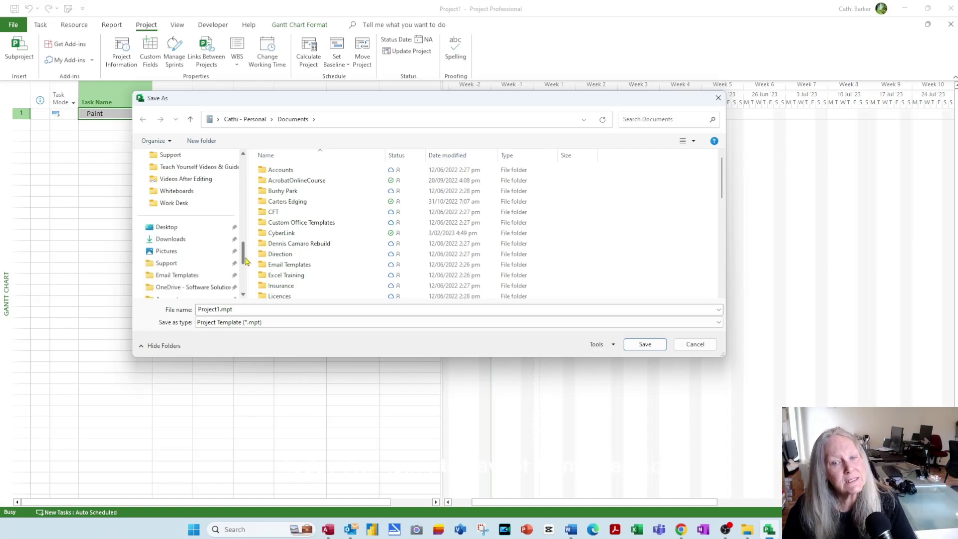
pyautogui.click(190, 232)
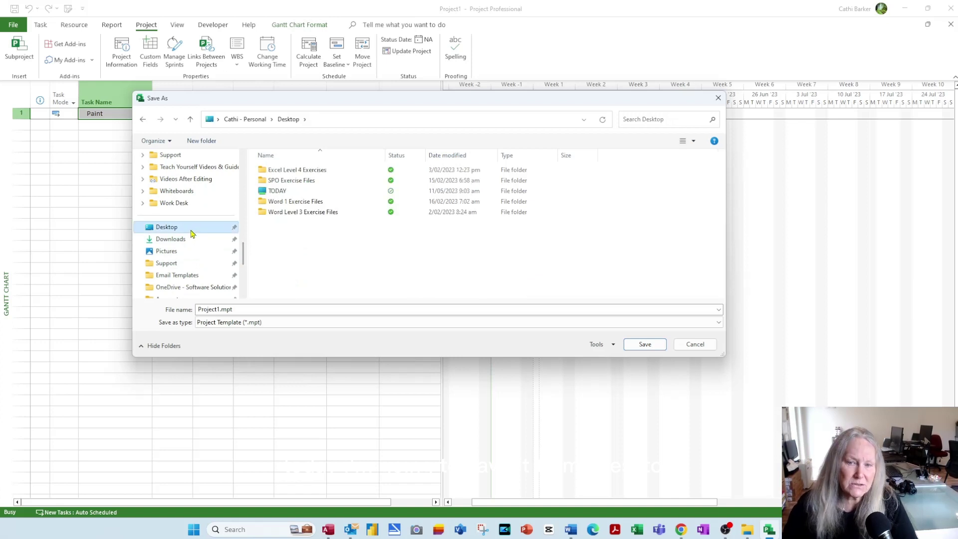
# Name the template "M-F 6a-6p Template" and save it without removing any data items
pyautogui.click(256, 309)
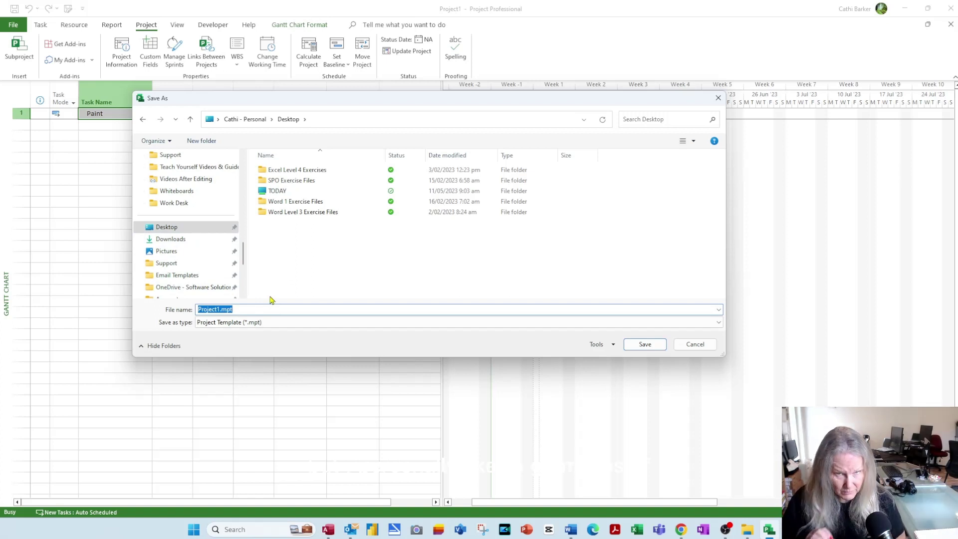
pyautogui.write('M-F')
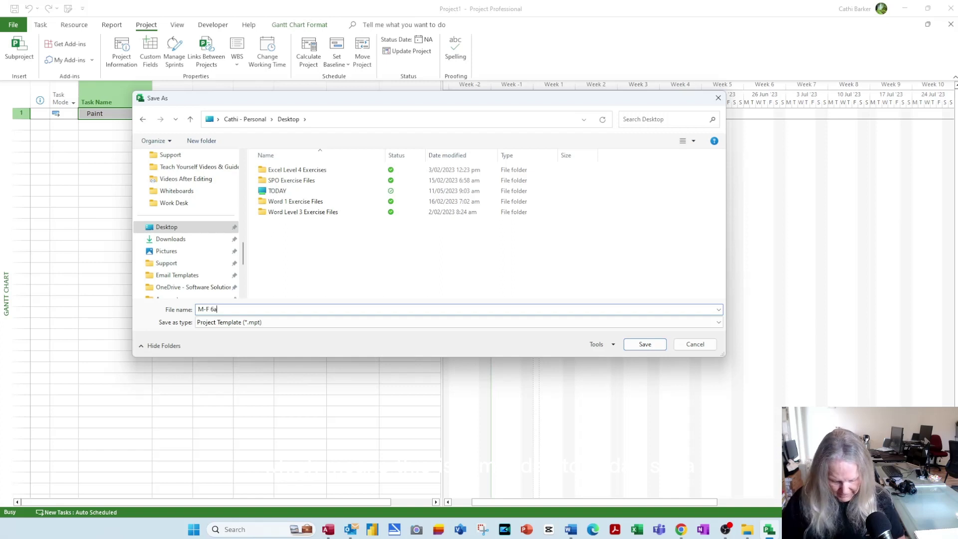
pyautogui.write('6a-6p')
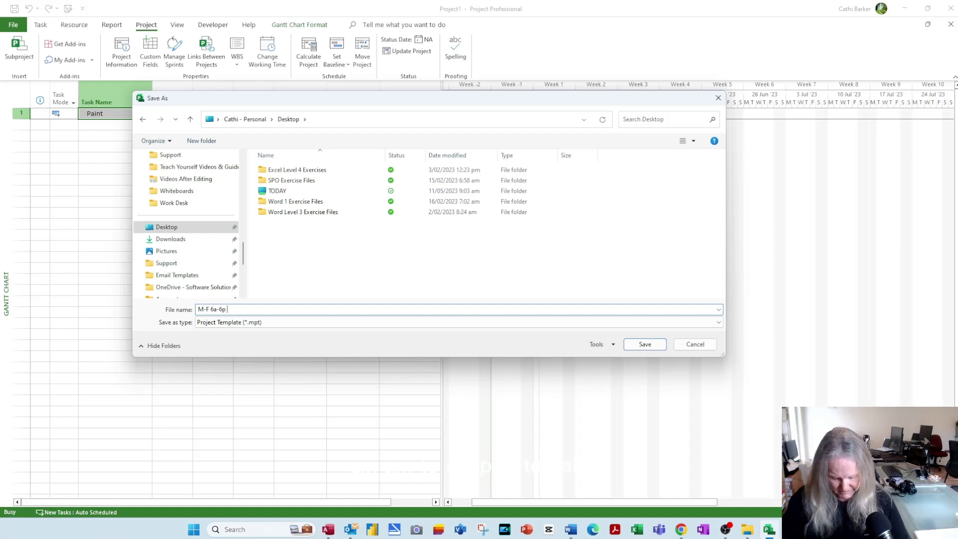
pyautogui.write(' Template')
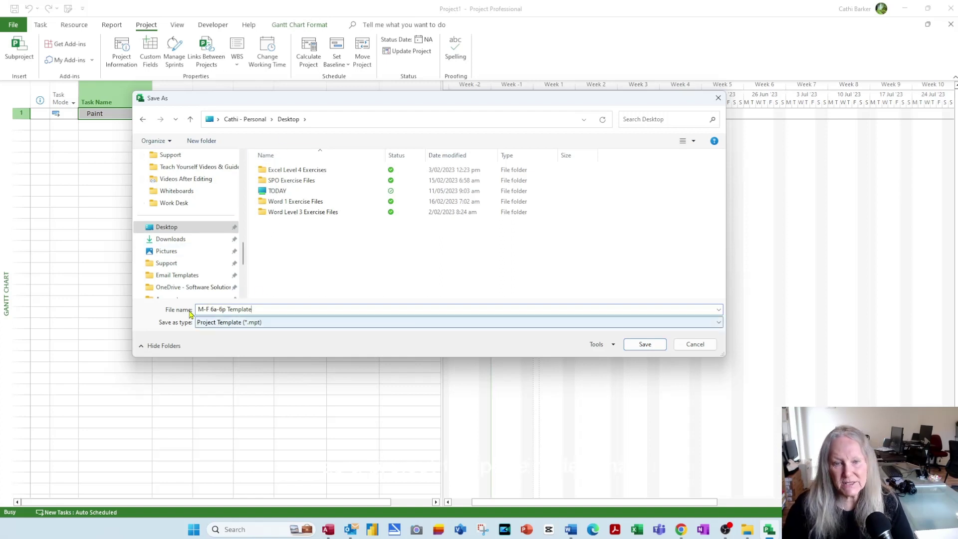
pyautogui.click(645, 344)
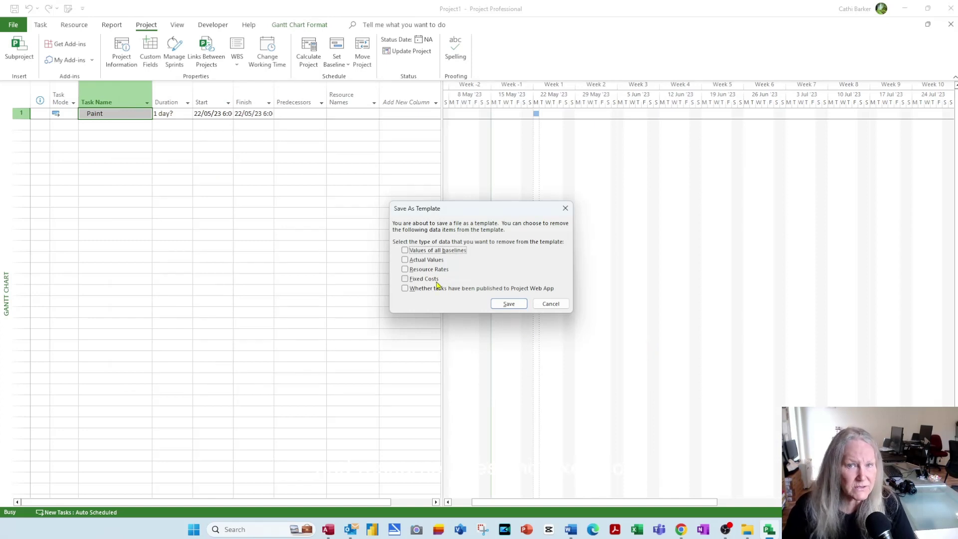
pyautogui.click(514, 304)
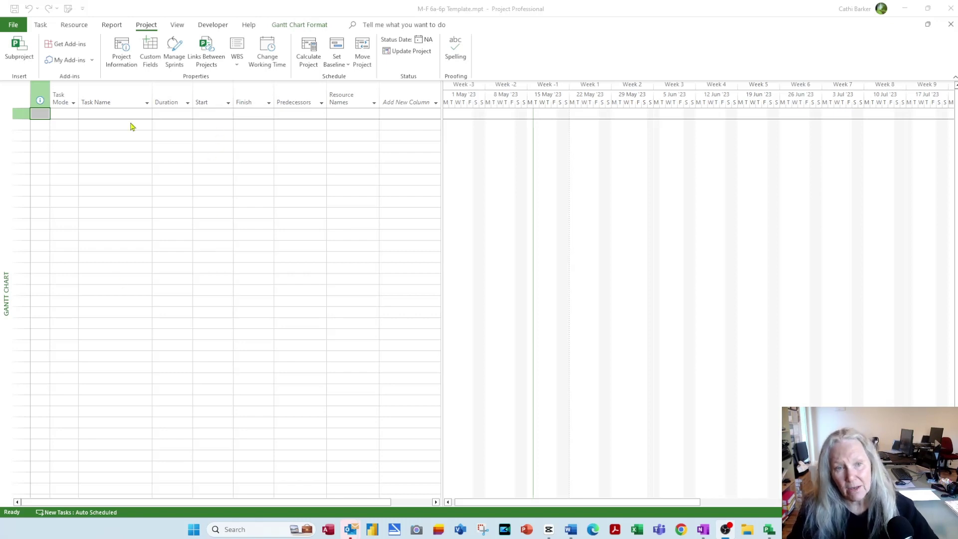
# Close the saved template file
pyautogui.click(18, 29)
pyautogui.click(17, 28)
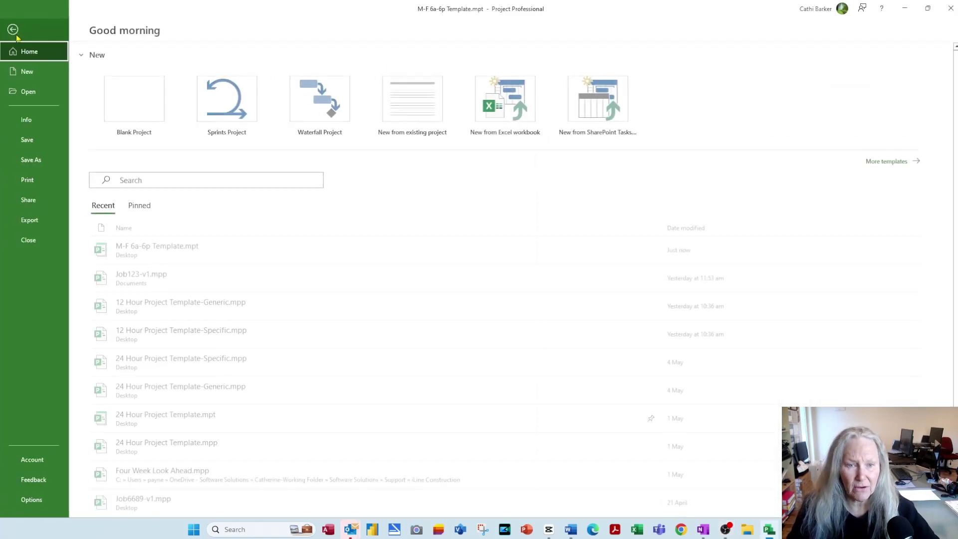
pyautogui.click(35, 242)
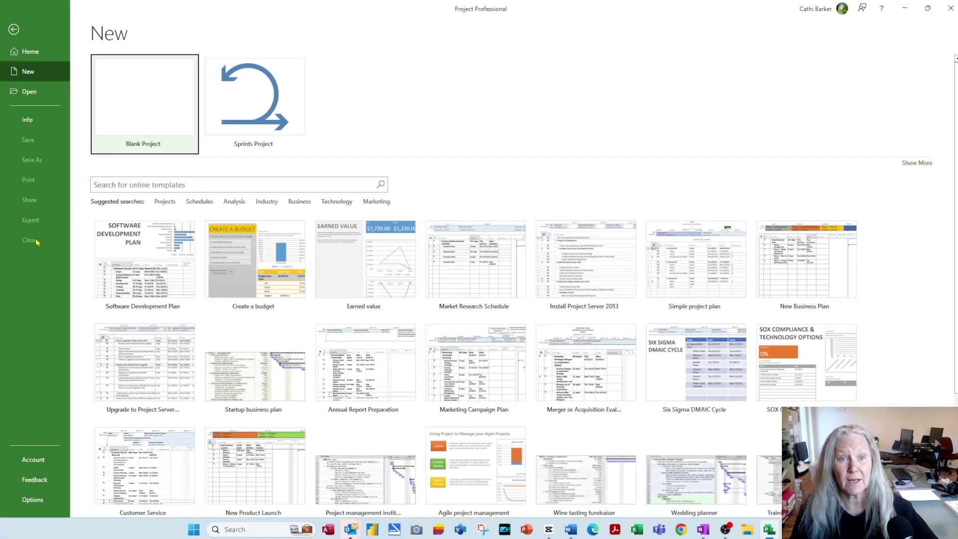
# Pin M-F 6a-6p Template.mpt in the recent projects list and start a new project from it
pyautogui.click(27, 93)
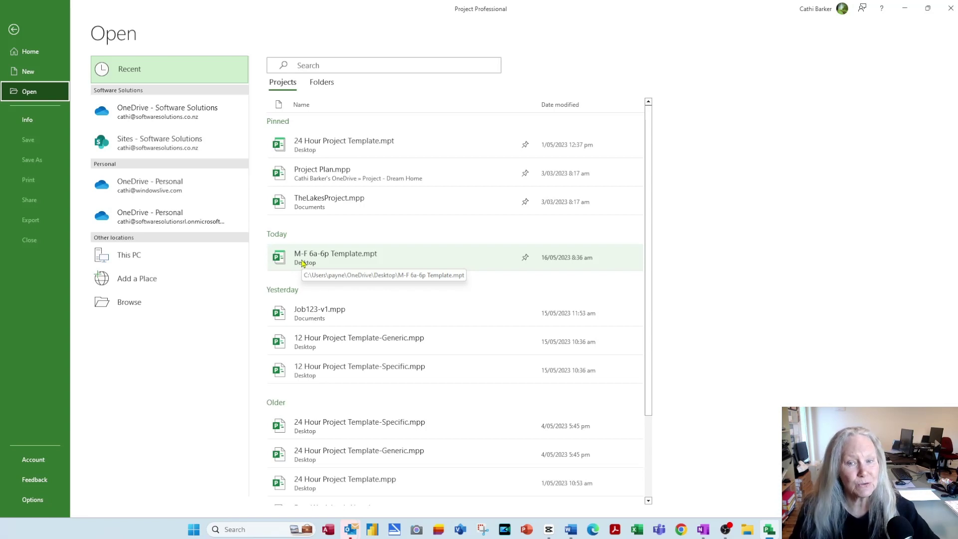
pyautogui.click(526, 258)
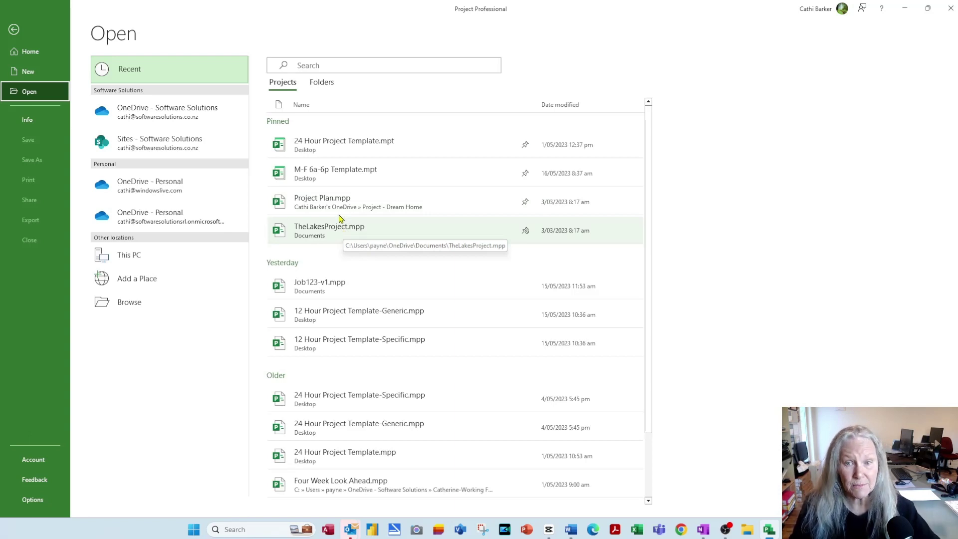
pyautogui.click(350, 179)
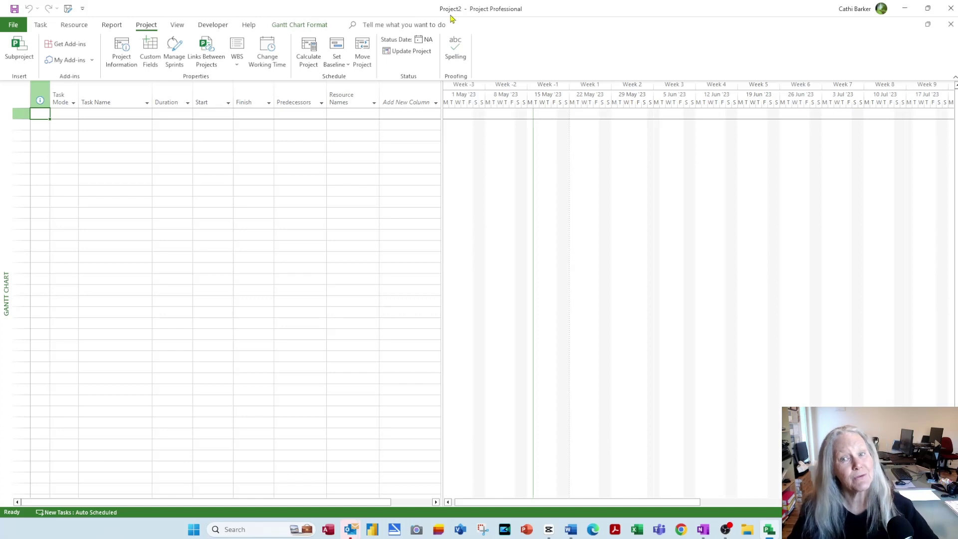
# Save the new project as a Project Template (*.mpt) on the Desktop, replacing M-F 6a-6p Template.mpt and removing no data items
pyautogui.click(69, 10)
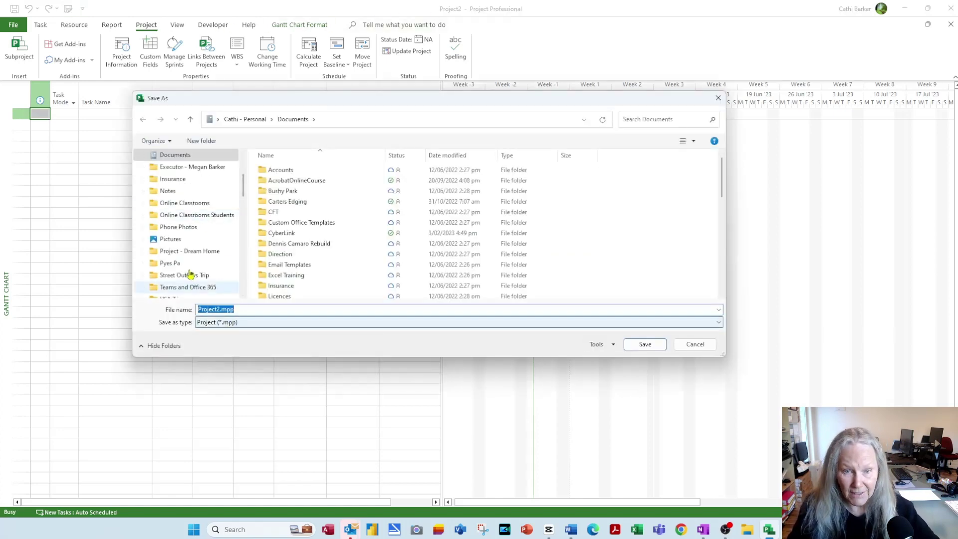
pyautogui.moveTo(243, 196); pyautogui.dragTo(244, 265)
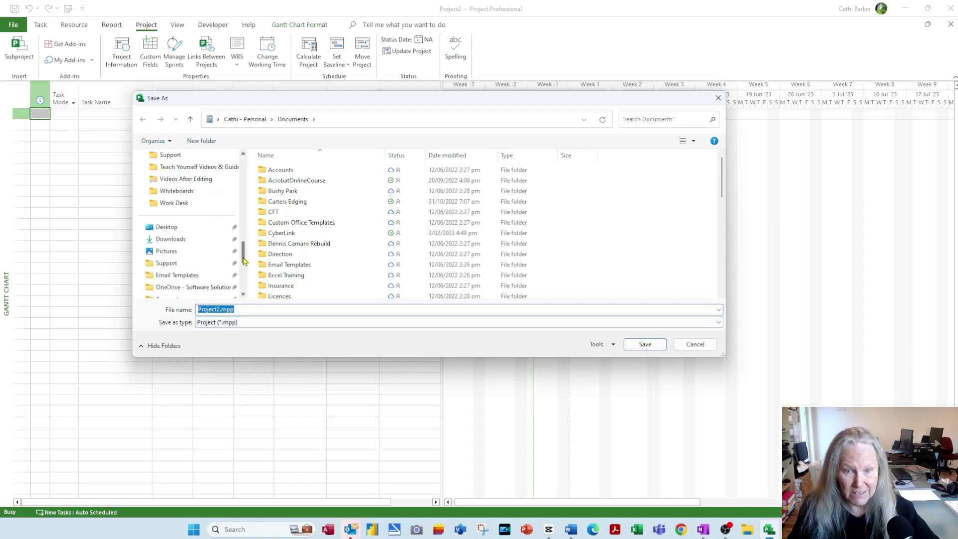
pyautogui.click(170, 227)
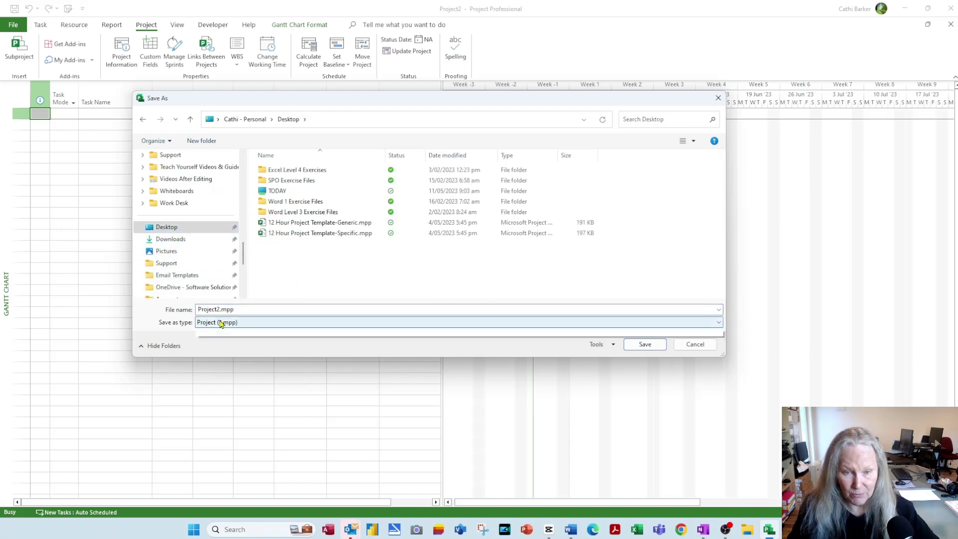
pyautogui.click(224, 322)
pyautogui.click(223, 349)
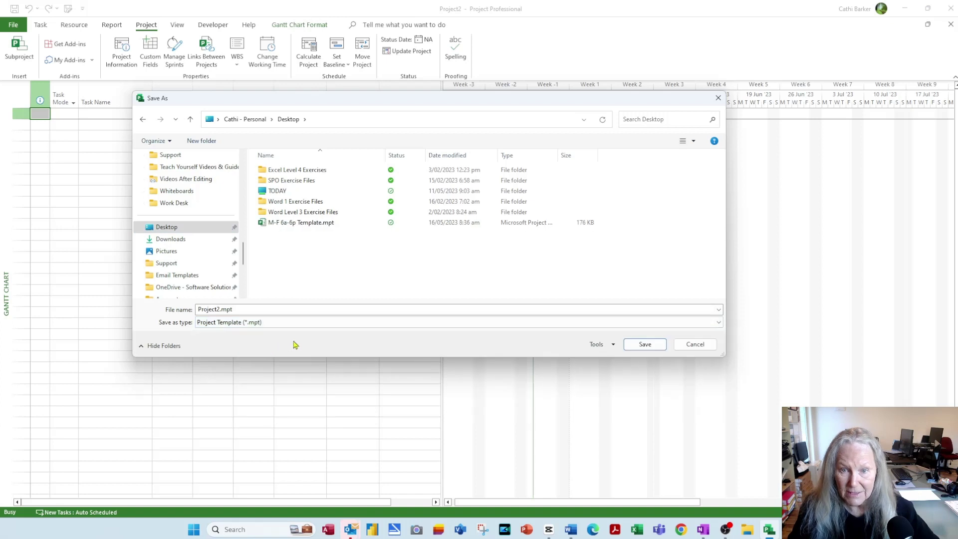
pyautogui.click(293, 226)
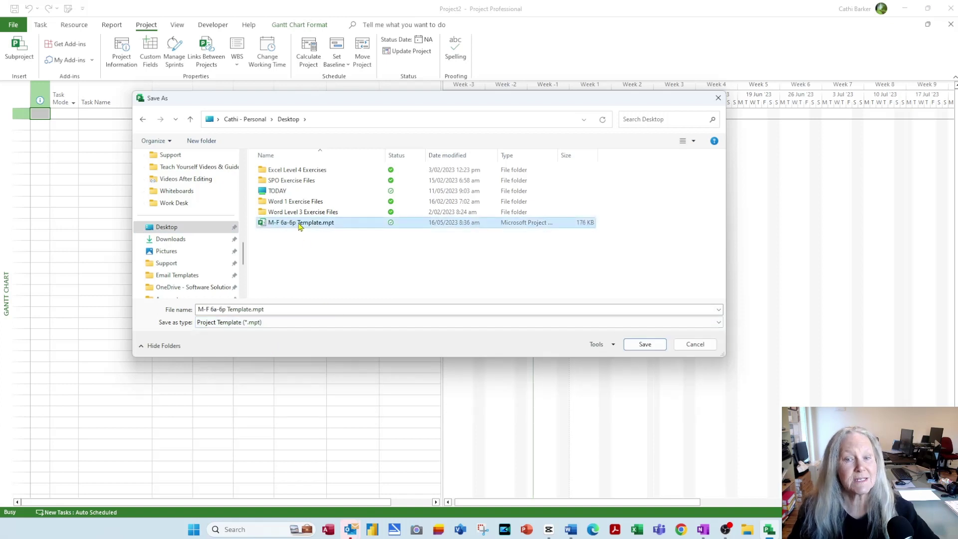
pyautogui.click(645, 345)
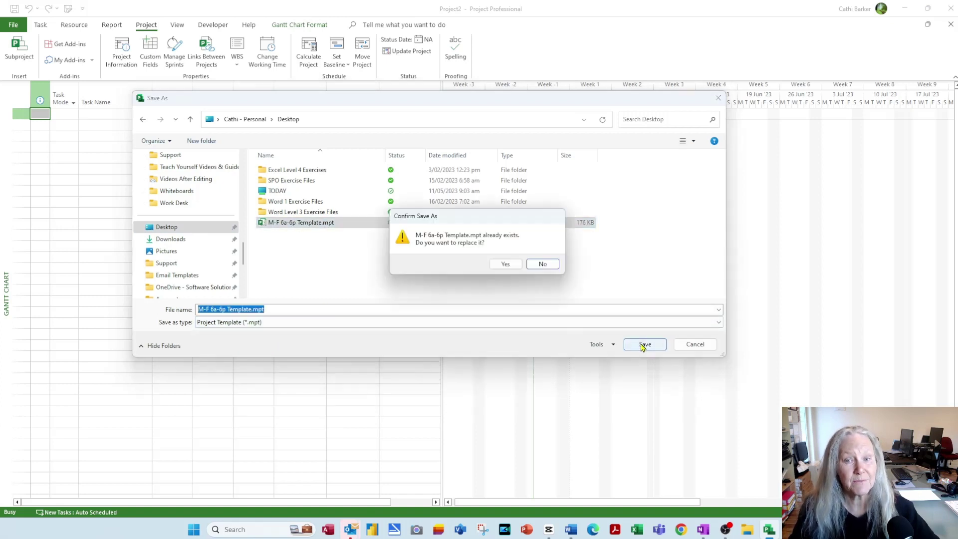
pyautogui.click(517, 268)
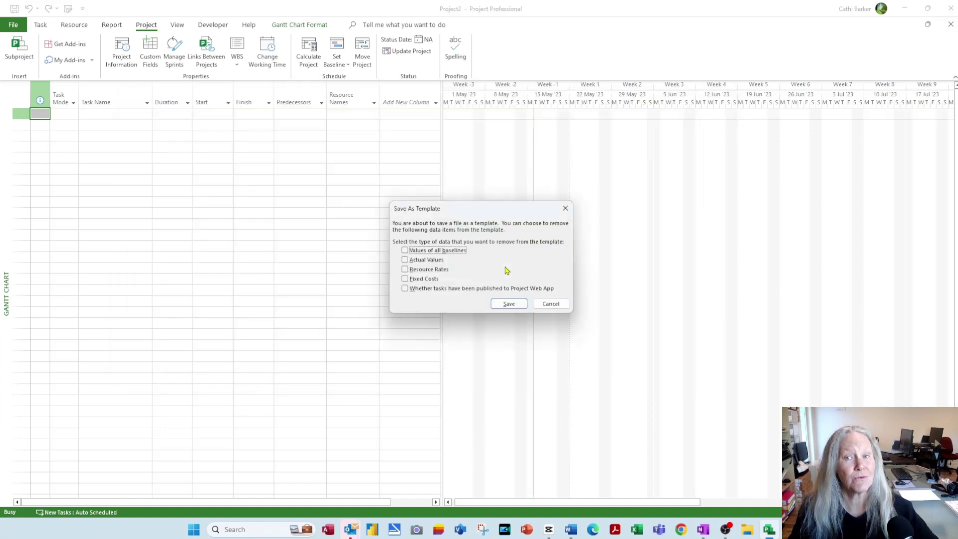
pyautogui.click(508, 304)
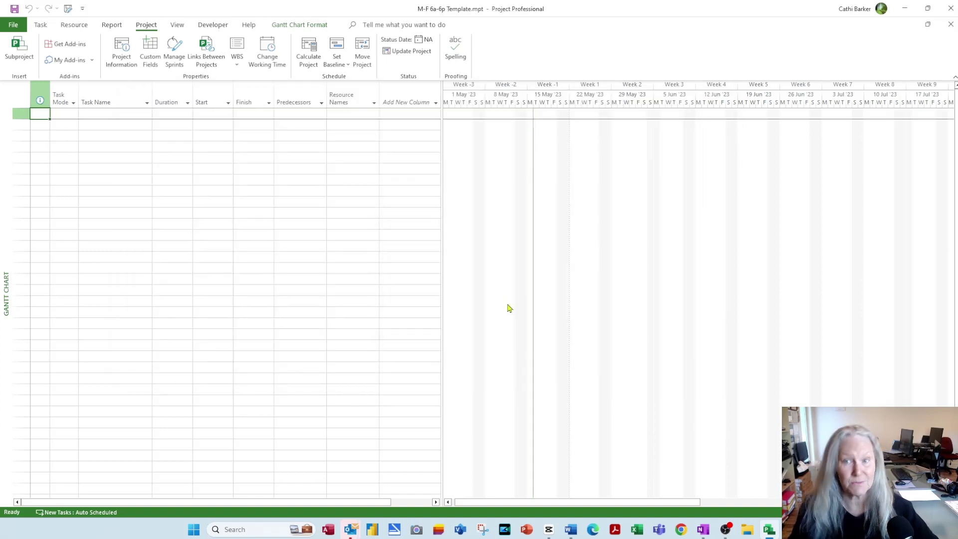